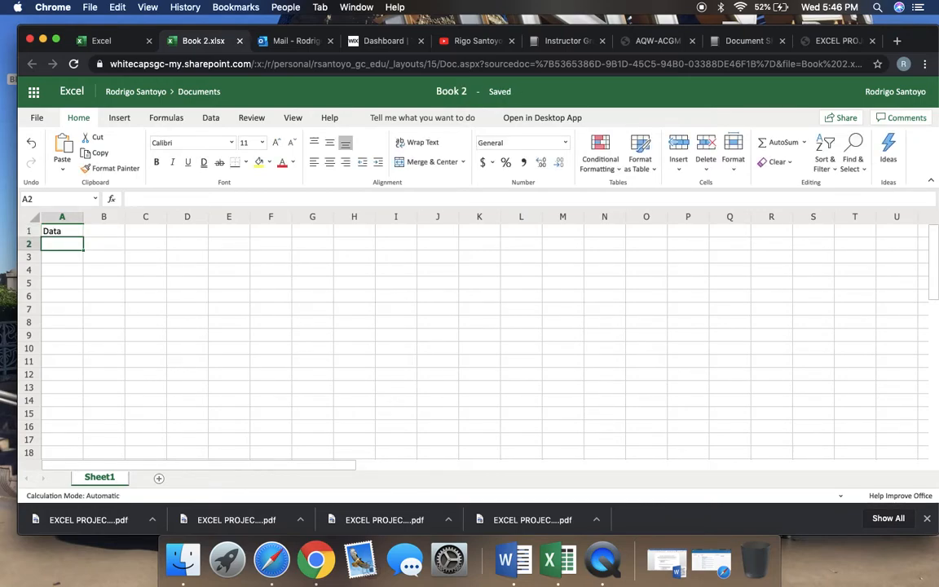
Enter 19, 17, 18, 25, 24, 18, 17, 23, 20, 21, 22, 25, 17, 26 and 20 down cells A2 to A16
{"action": "type", "text": "19"}
{"action": "key", "text": "Return"}
{"action": "type", "text": "17"}
{"action": "key", "text": "Return"}
{"action": "type", "text": "18"}
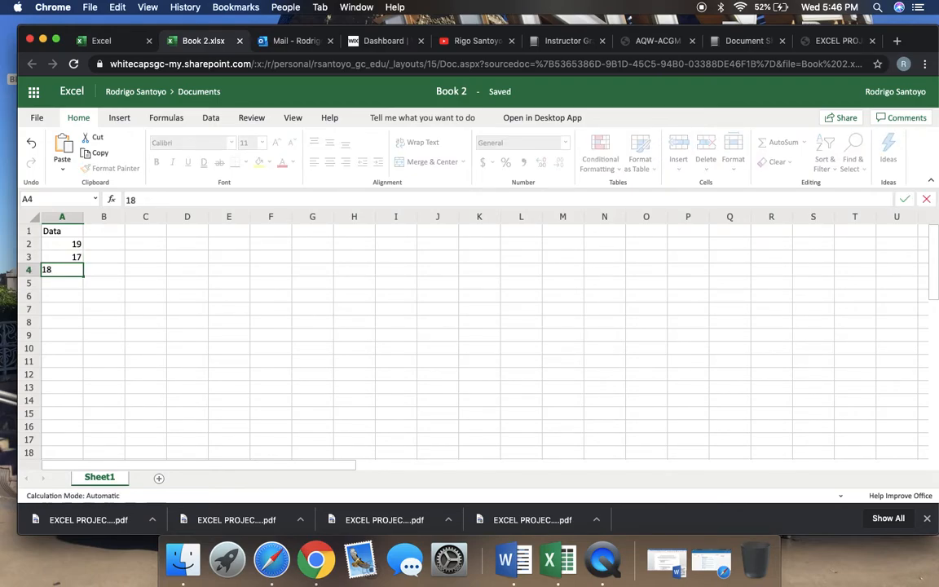
{"action": "key", "text": "Return"}
{"action": "type", "text": "25"}
{"action": "key", "text": "Return"}
{"action": "type", "text": "24"}
{"action": "key", "text": "Return"}
{"action": "type", "text": "1"}
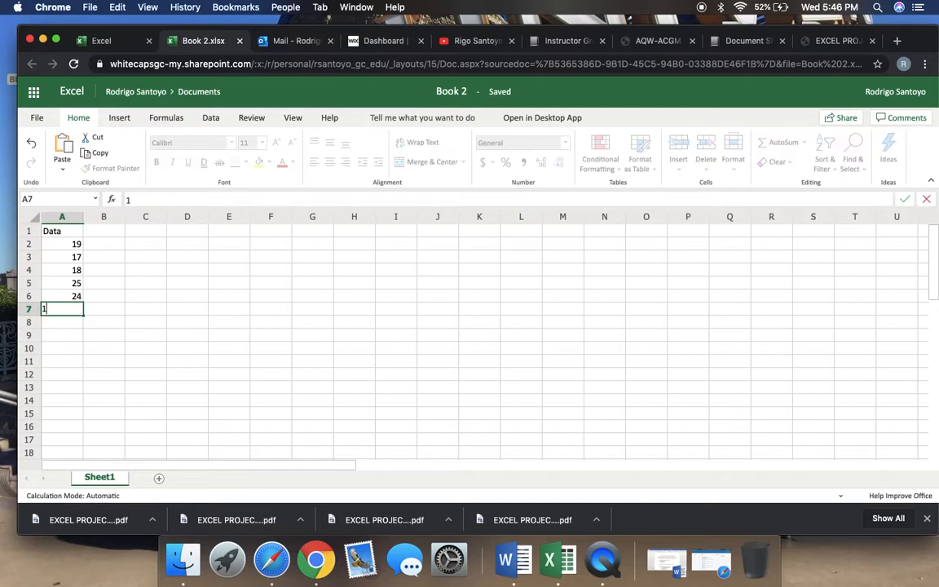
{"action": "type", "text": "8"}
{"action": "key", "text": "Return"}
{"action": "type", "text": "17"}
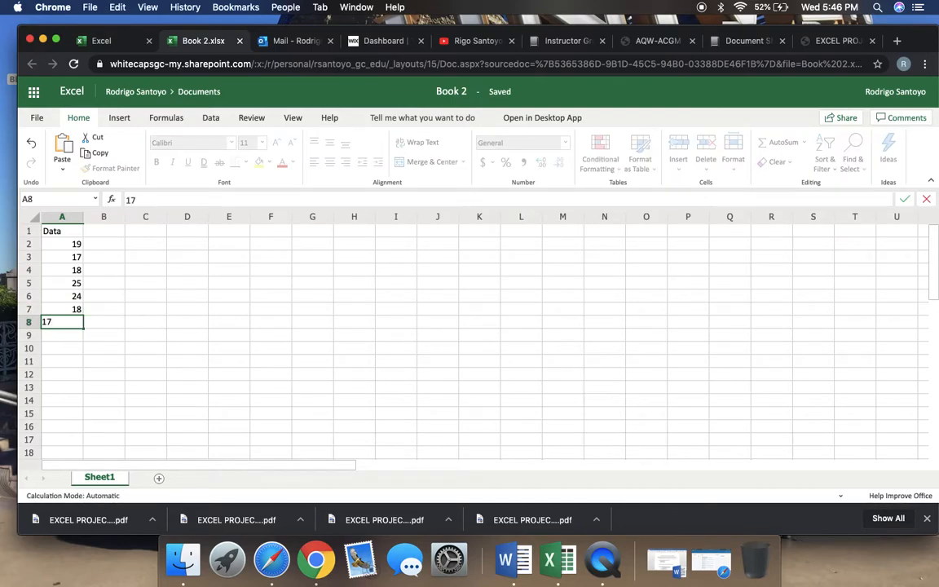
{"action": "key", "text": "Return"}
{"action": "type", "text": "23"}
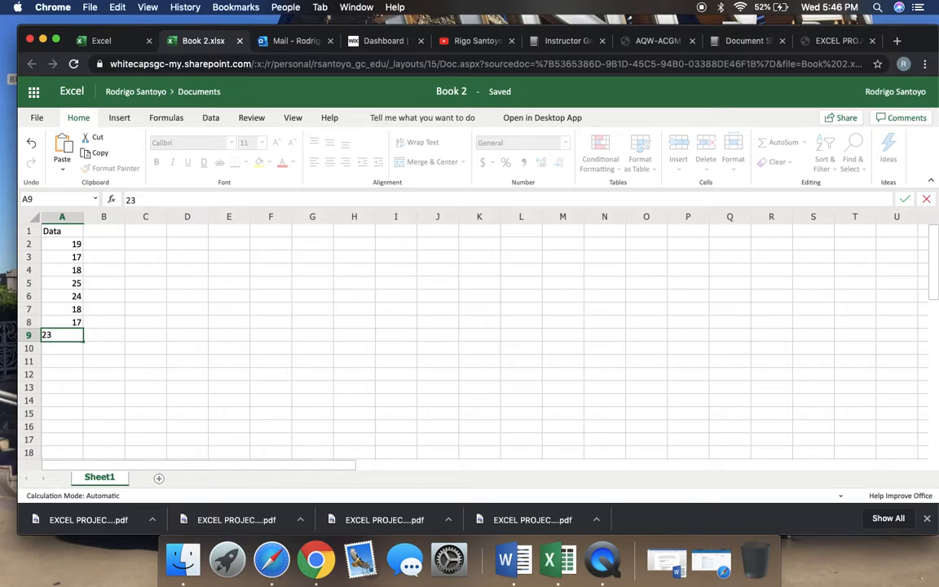
{"action": "key", "text": "Return"}
{"action": "type", "text": "2"}
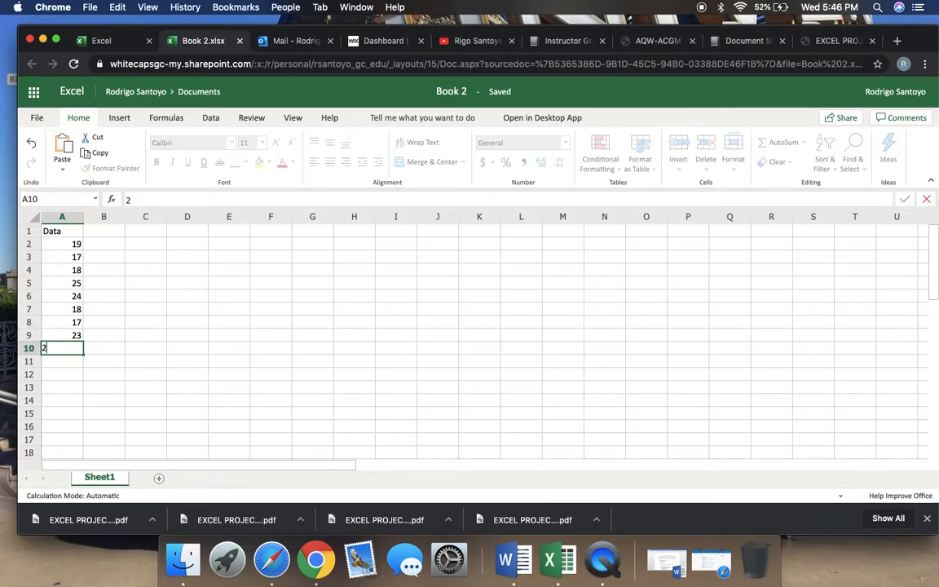
{"action": "type", "text": "0"}
{"action": "key", "text": "Return"}
{"action": "type", "text": "21"}
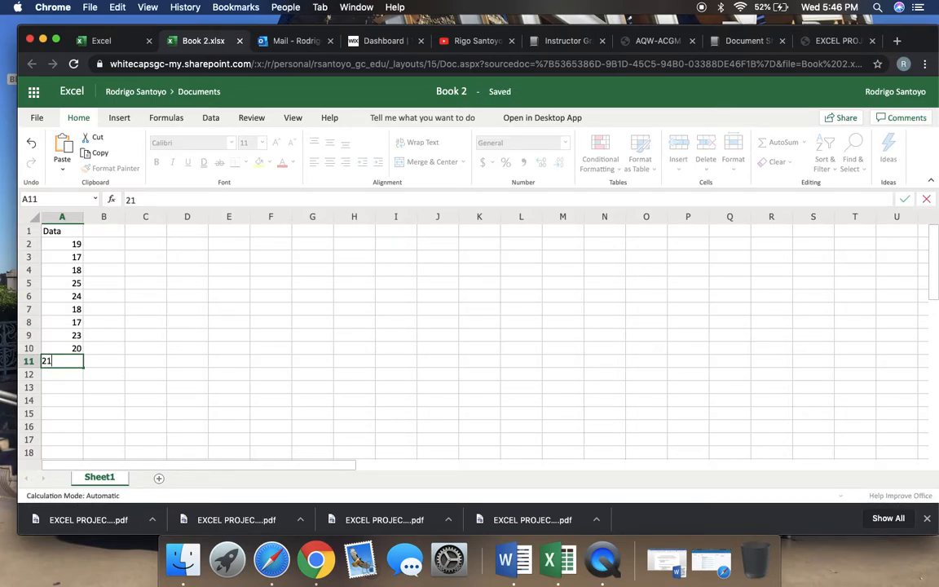
{"action": "key", "text": "Return"}
{"action": "type", "text": "22"}
{"action": "key", "text": "Return"}
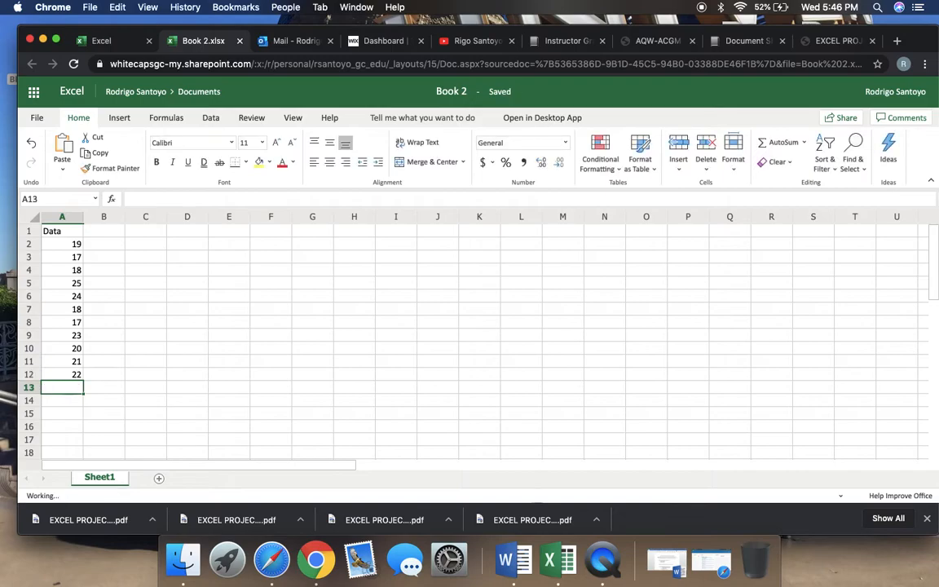
{"action": "type", "text": "25"}
{"action": "key", "text": "Return"}
{"action": "type", "text": "17"}
{"action": "key", "text": "Return"}
{"action": "type", "text": "2"}
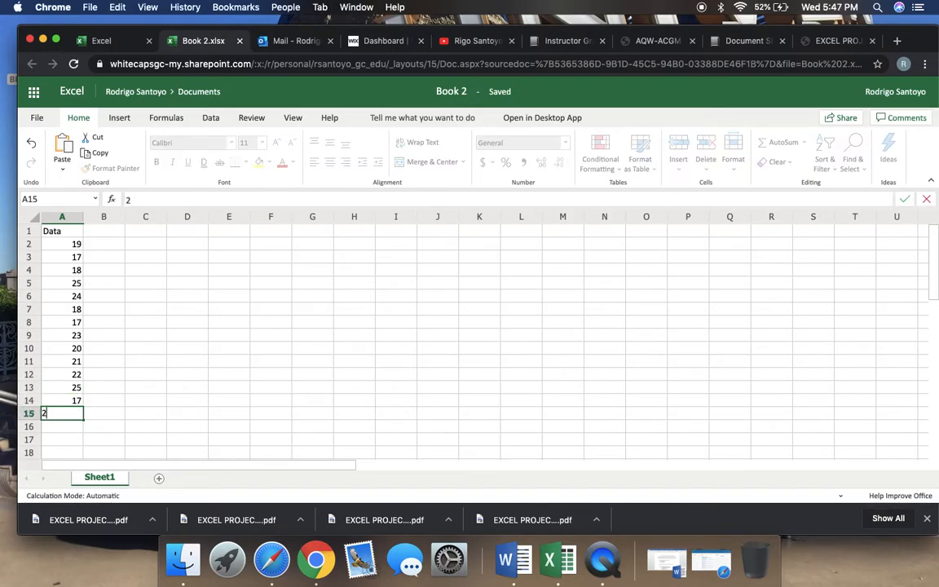
{"action": "type", "text": "6"}
{"action": "key", "text": "Return"}
{"action": "type", "text": "20"}
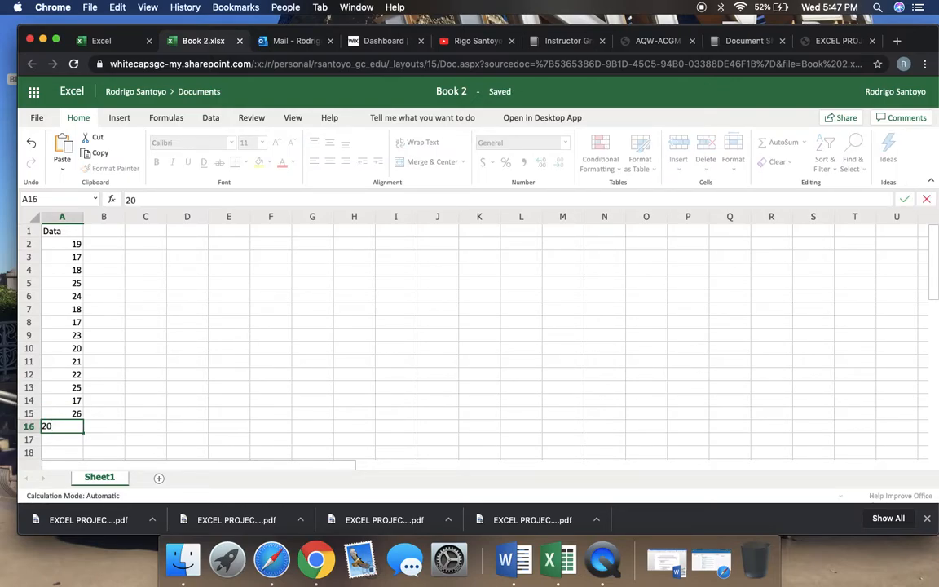
{"action": "key", "text": "Return"}
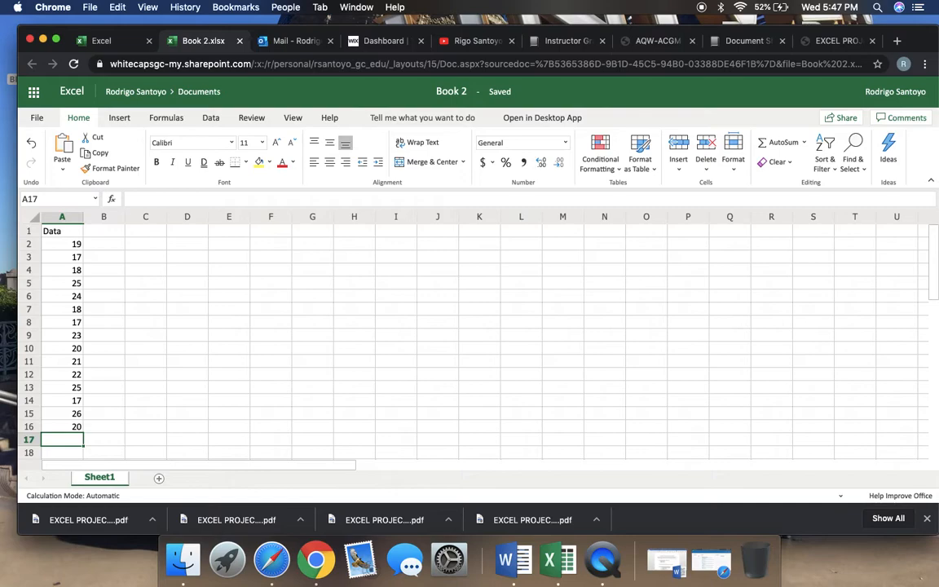
Enter the heading "a) Find all measures of Central Tendency" in cell D2
{"action": "left_click", "coordinate": [196, 247]}
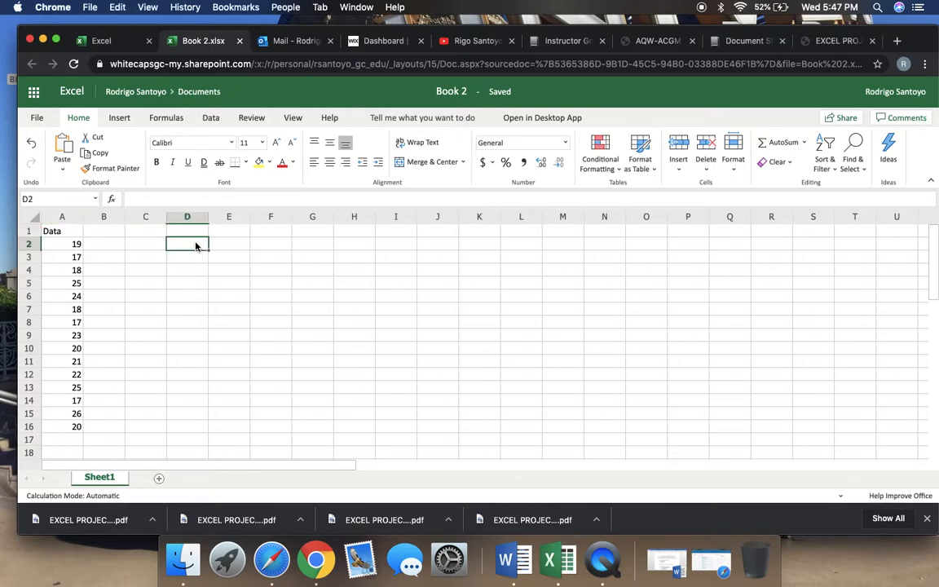
{"action": "type", "text": "ab"}
{"action": "key", "text": "BackSpace"}
{"action": "type", "text": ")"}
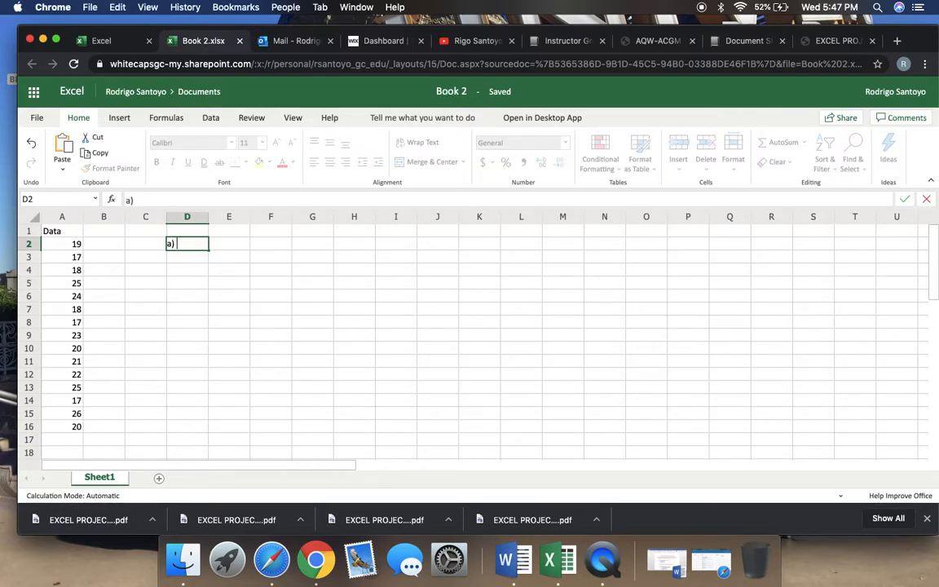
{"action": "type", "text": " Find all measure"}
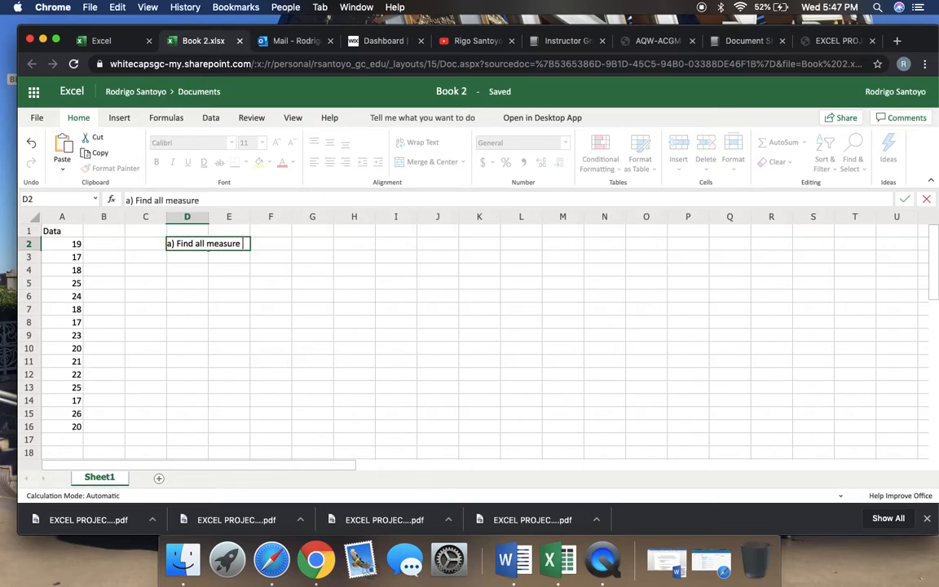
{"action": "type", "text": "  of Central Te"}
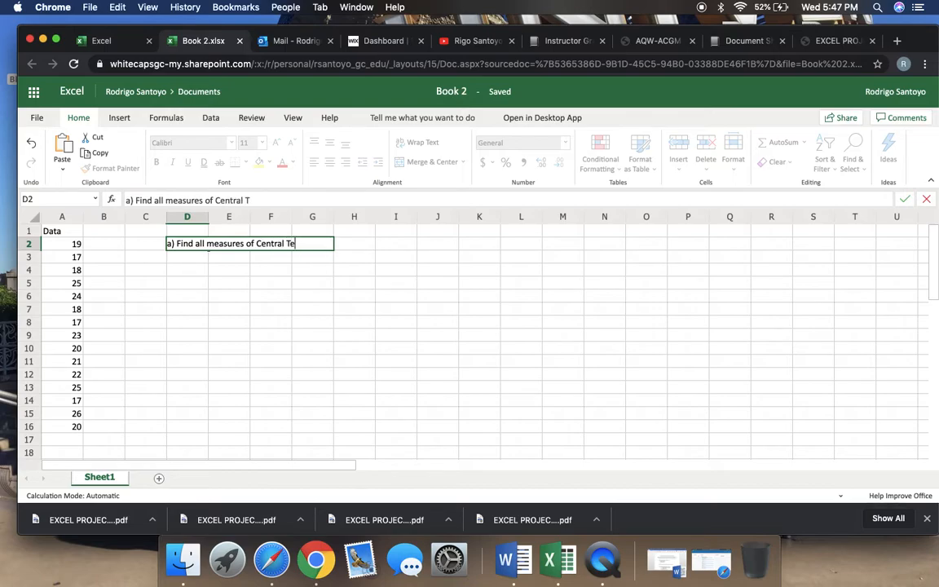
{"action": "type", "text": "ndency"}
{"action": "key", "text": "Return"}
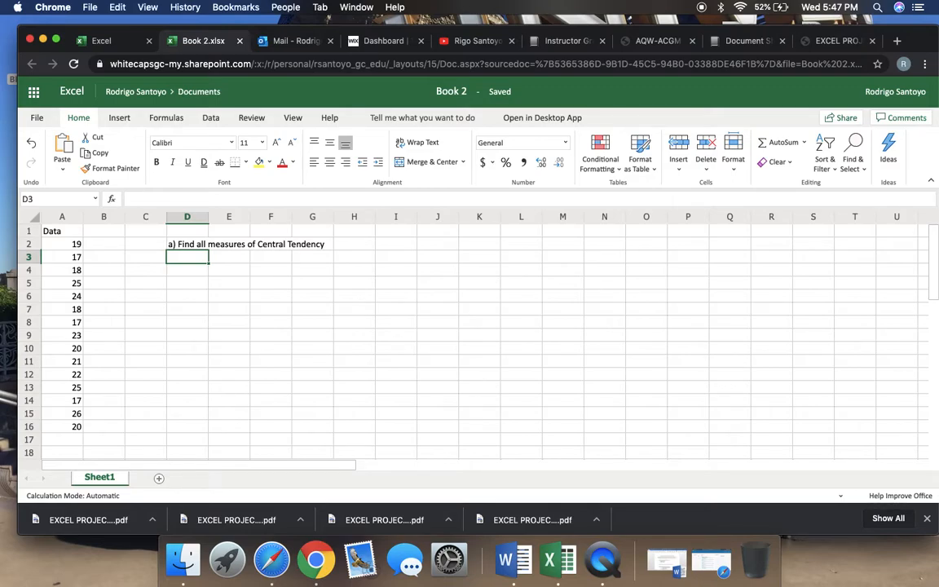
Enter the labels mean, median, mode and midrange down cells D3 to D6
{"action": "type", "text": "mean"}
{"action": "key", "text": "Return"}
{"action": "type", "text": "median"}
{"action": "key", "text": "Return"}
{"action": "type", "text": "mode"}
{"action": "key", "text": "Return"}
{"action": "type", "text": "midrange"}
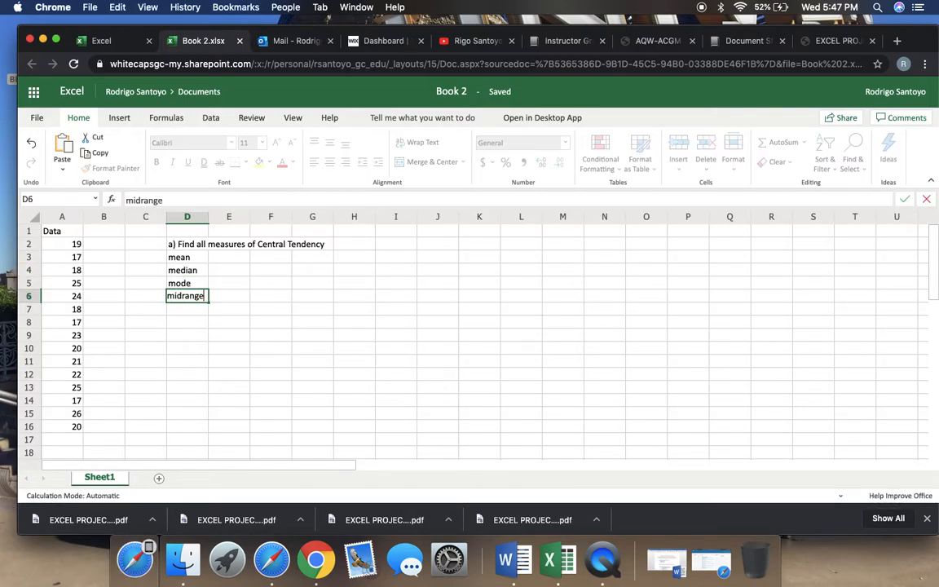
{"action": "key", "text": "Return"}
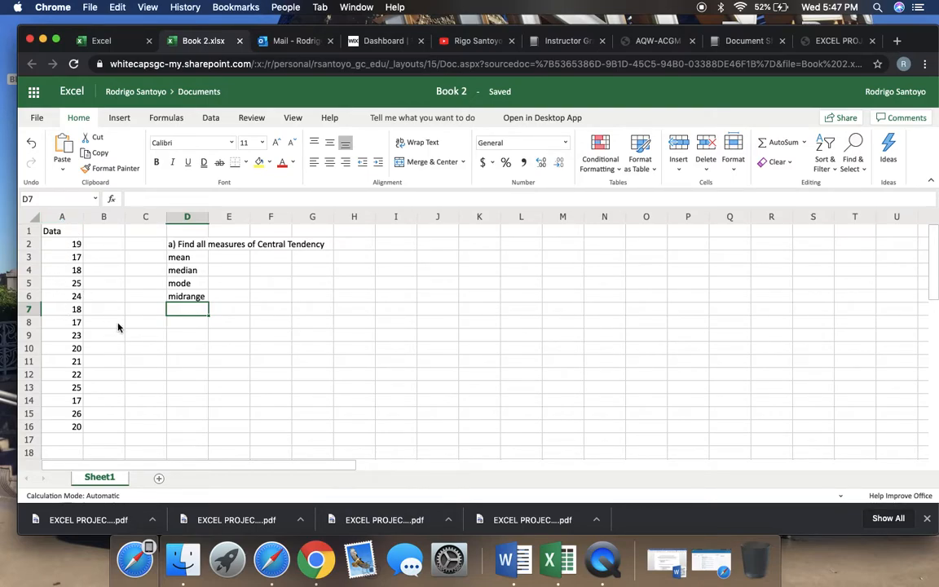
Sort the Data values in column A in ascending order
{"action": "left_click", "coordinate": [68, 221]}
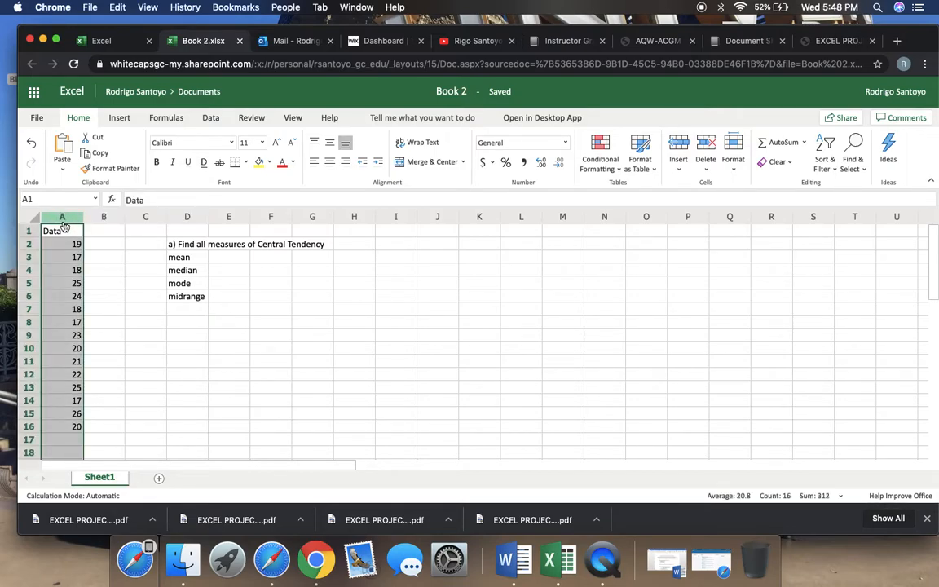
{"action": "left_click", "coordinate": [831, 166]}
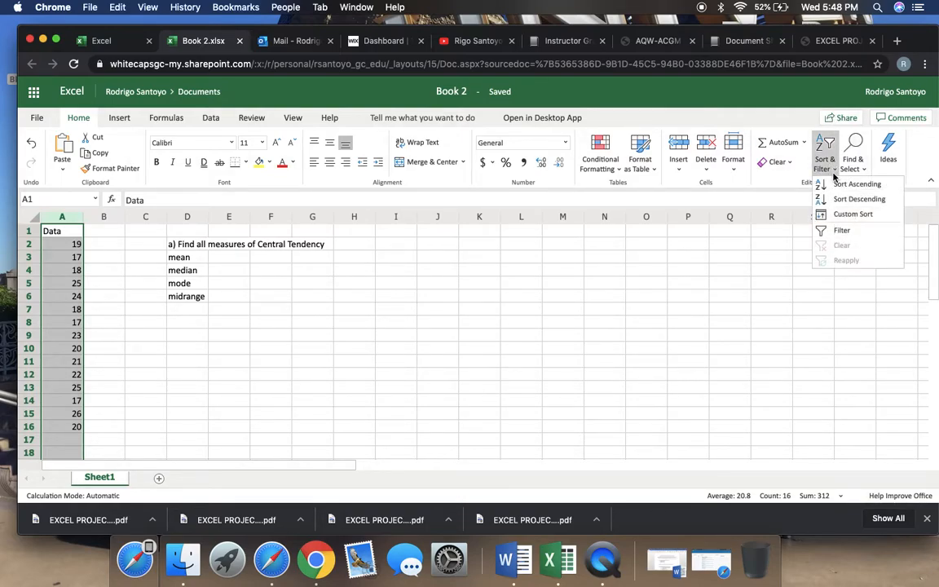
{"action": "left_click", "coordinate": [836, 184]}
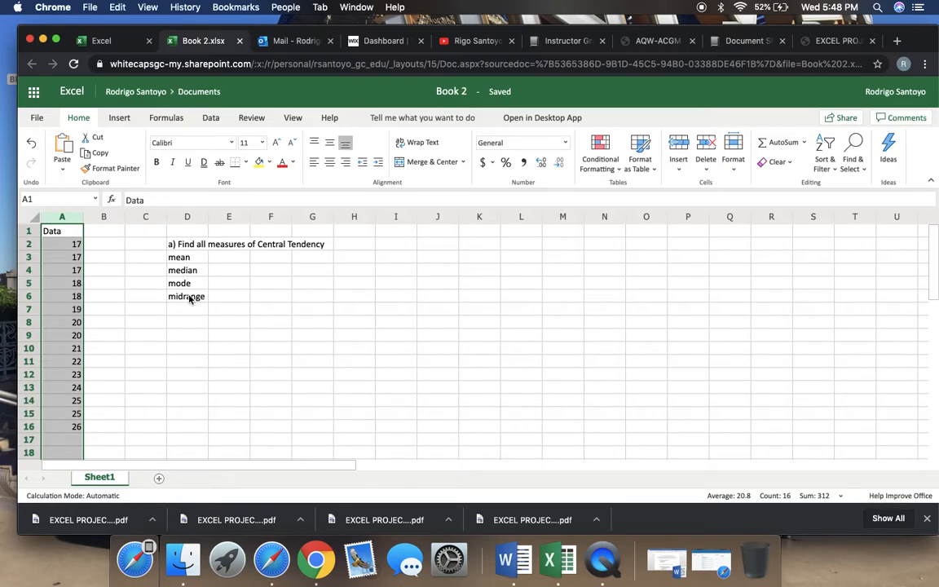
Calculate the mean in cell E3 with the AVERAGE function over the range A2:A16
{"action": "left_click", "coordinate": [239, 261]}
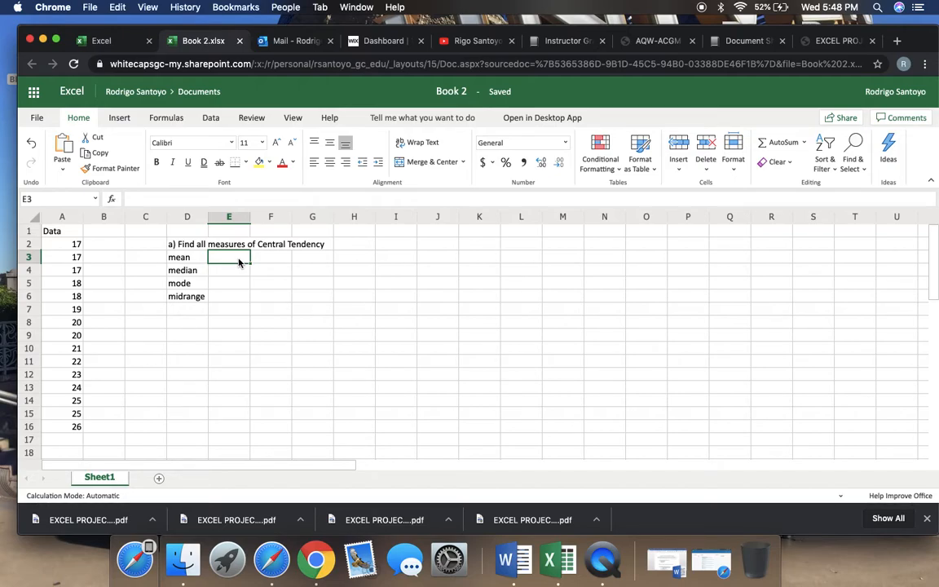
{"action": "type", "text": "="}
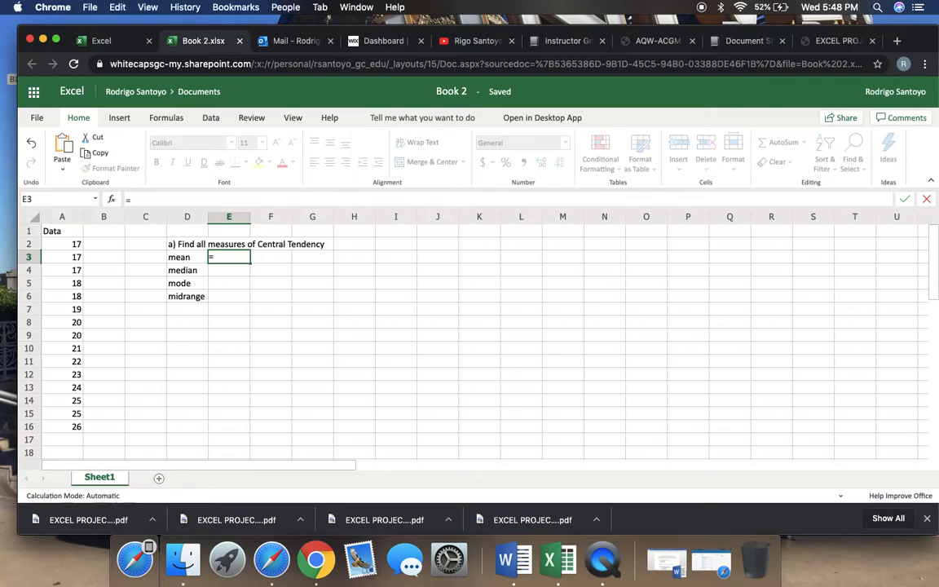
{"action": "type", "text": "mea"}
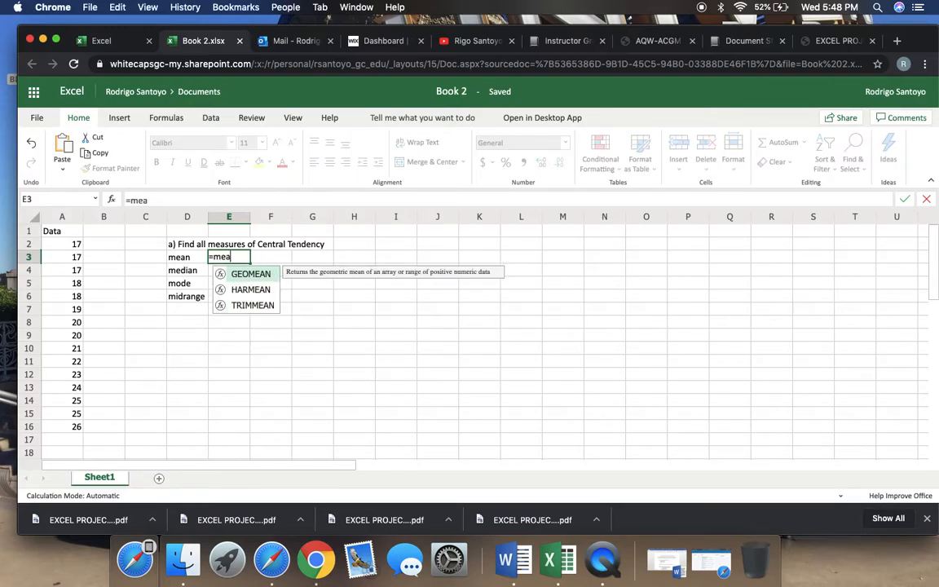
{"action": "key", "text": "BackSpace"}
{"action": "key", "text": "BackSpace"}
{"action": "key", "text": "BackSpace"}
{"action": "type", "text": "ave"}
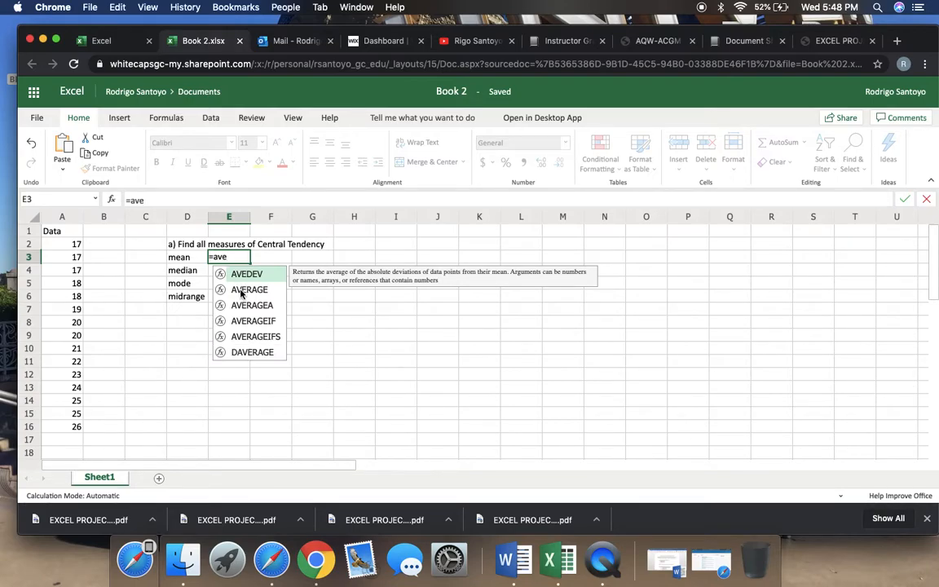
{"action": "double_click", "coordinate": [241, 291]}
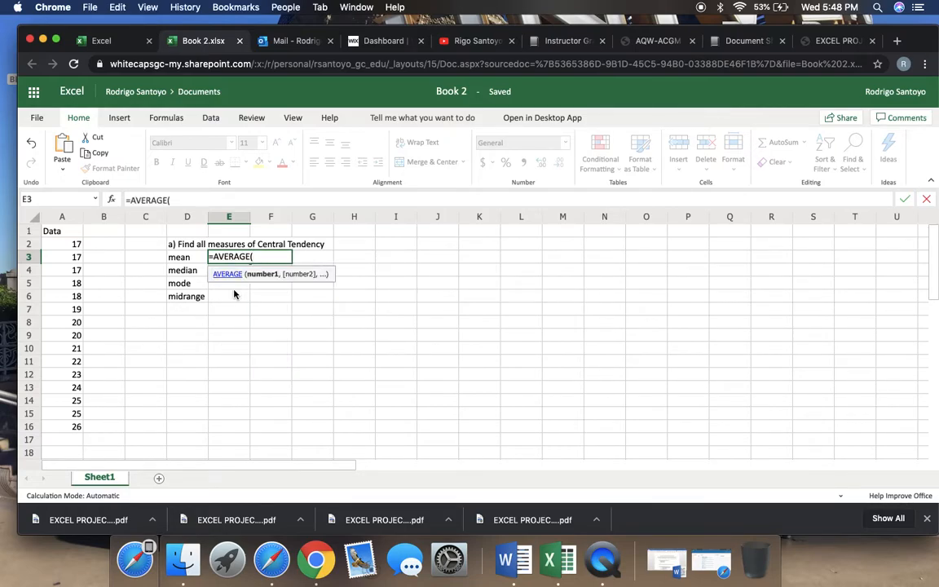
{"action": "left_click_drag", "start_coordinate": [70, 245], "coordinate": [70, 432]}
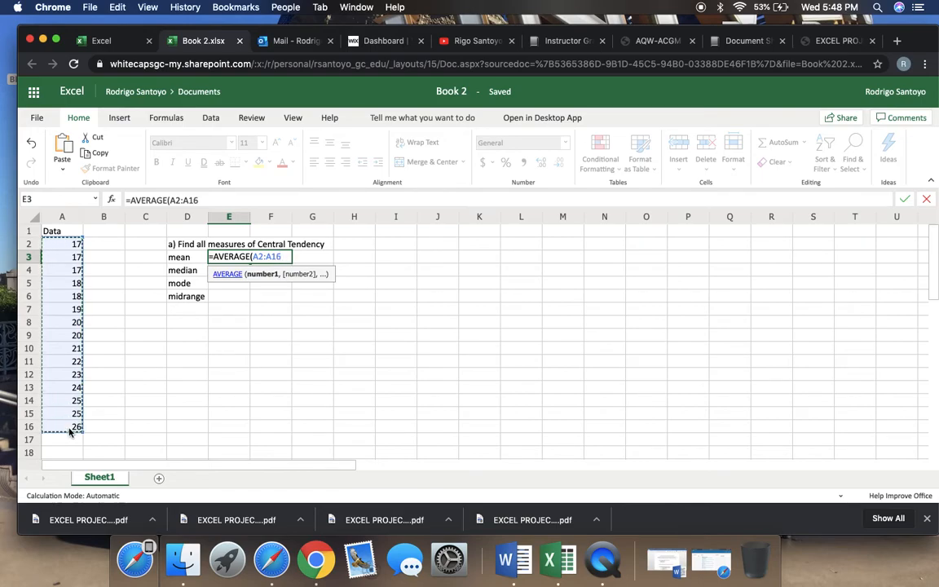
{"action": "key", "text": "Return"}
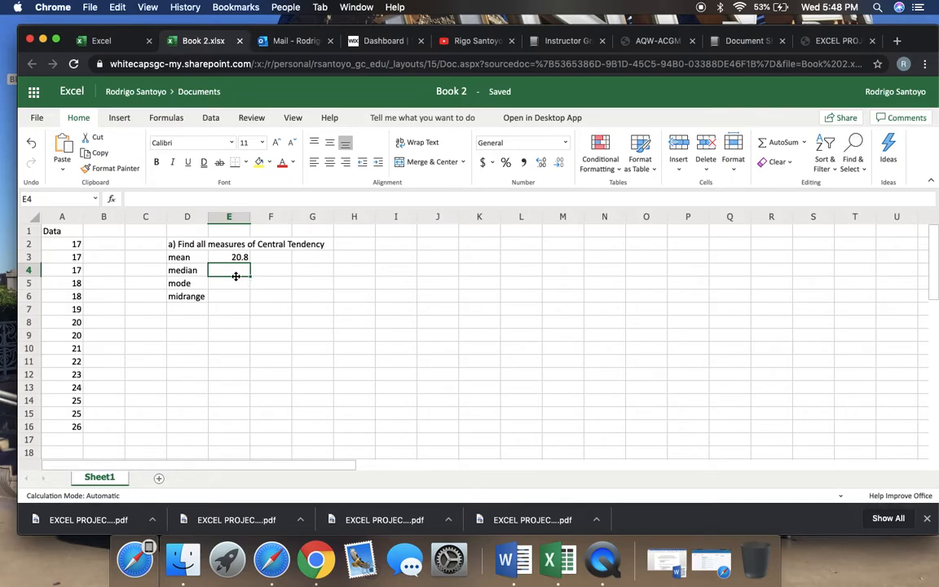
Calculate the median in cell E4 with the MEDIAN function over the range A2:A16
{"action": "type", "text": "=med"}
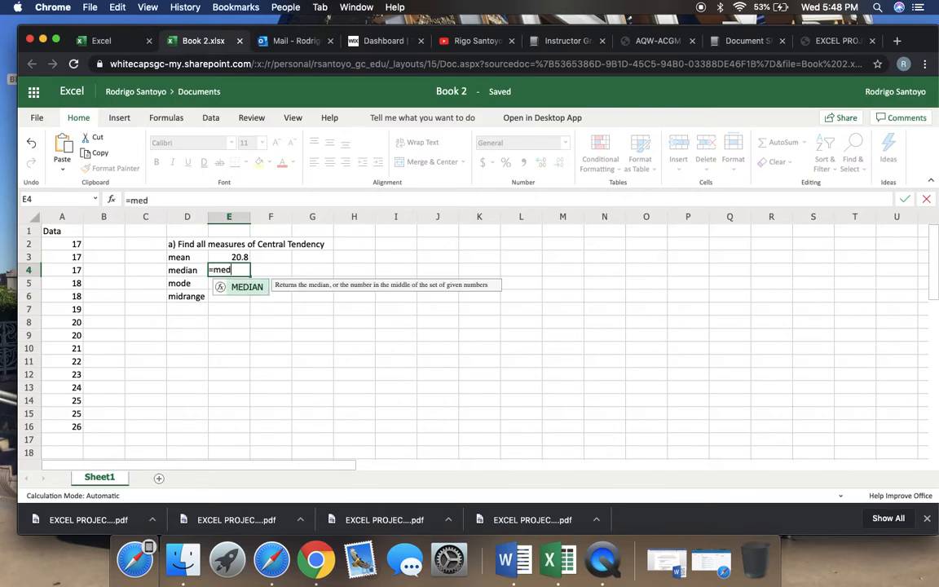
{"action": "left_click", "coordinate": [247, 287]}
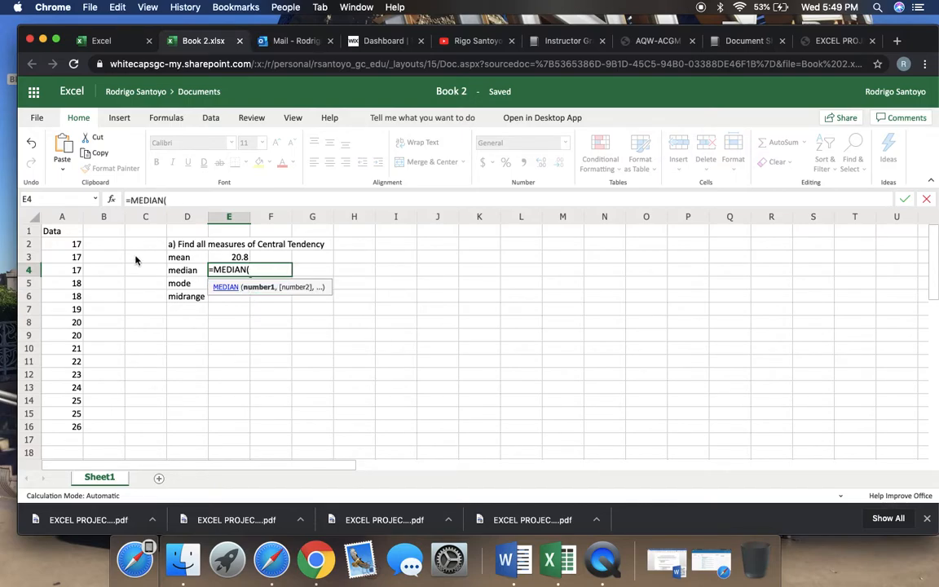
{"action": "left_click_drag", "start_coordinate": [75, 244], "coordinate": [71, 433]}
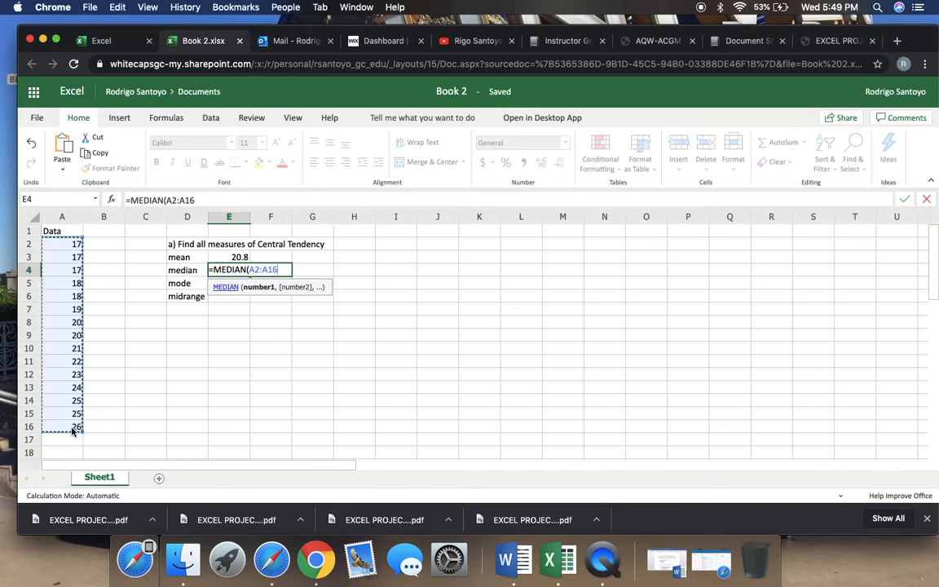
{"action": "key", "text": "Return"}
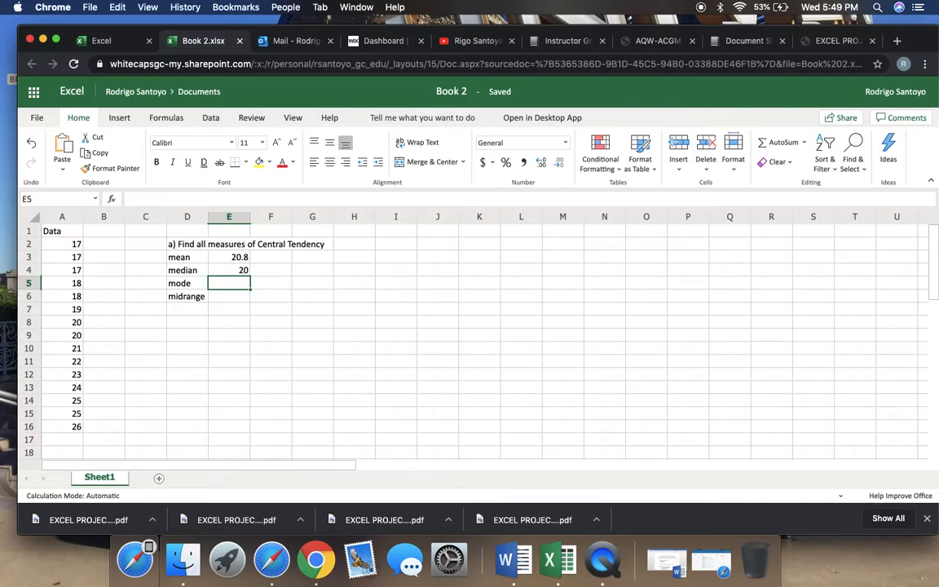
Calculate the mode in cell E5 with the MODE.MULT function over the Data values in column A
{"action": "type", "text": "=mo"}
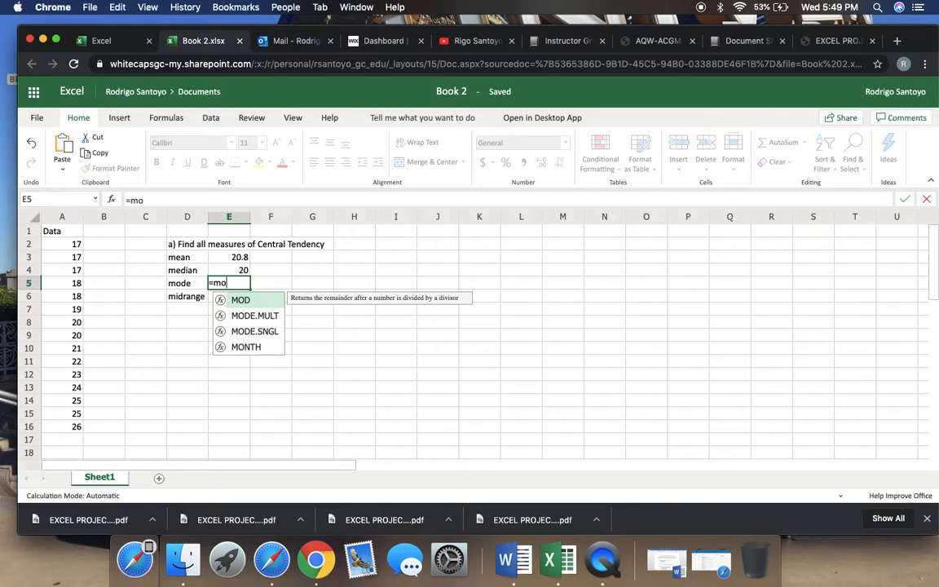
{"action": "type", "text": "d"}
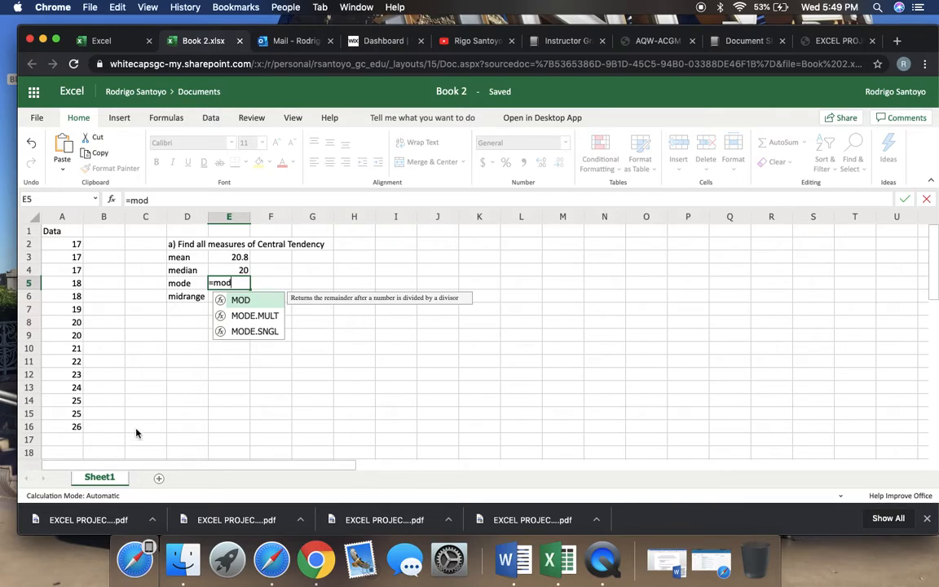
{"action": "double_click", "coordinate": [244, 302]}
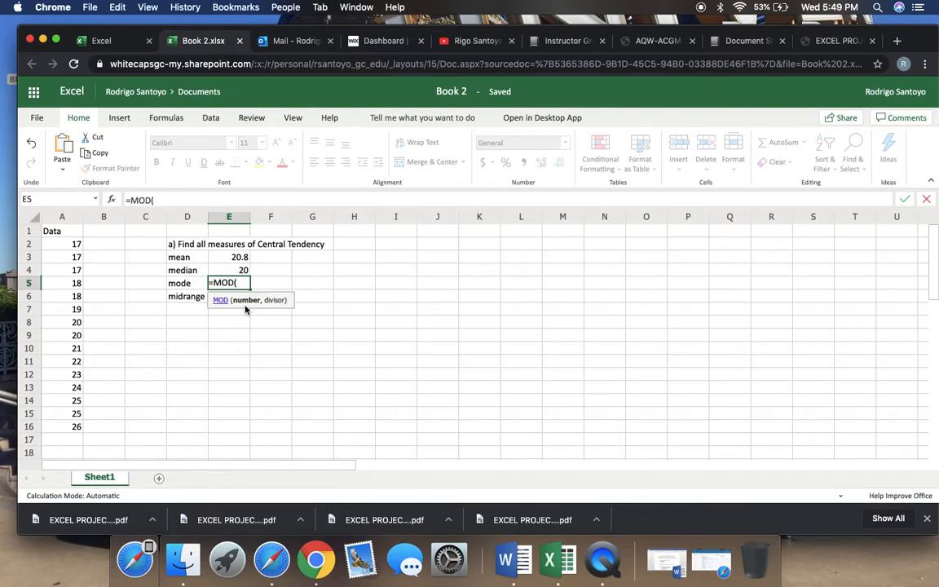
{"action": "key", "text": "BackSpace"}
{"action": "key", "text": "BackSpace"}
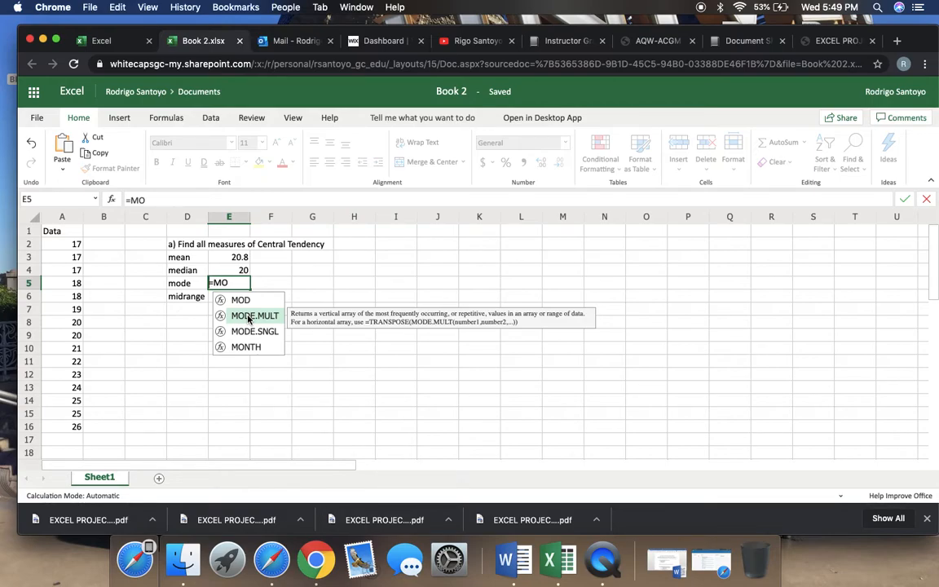
{"action": "left_click", "coordinate": [249, 316]}
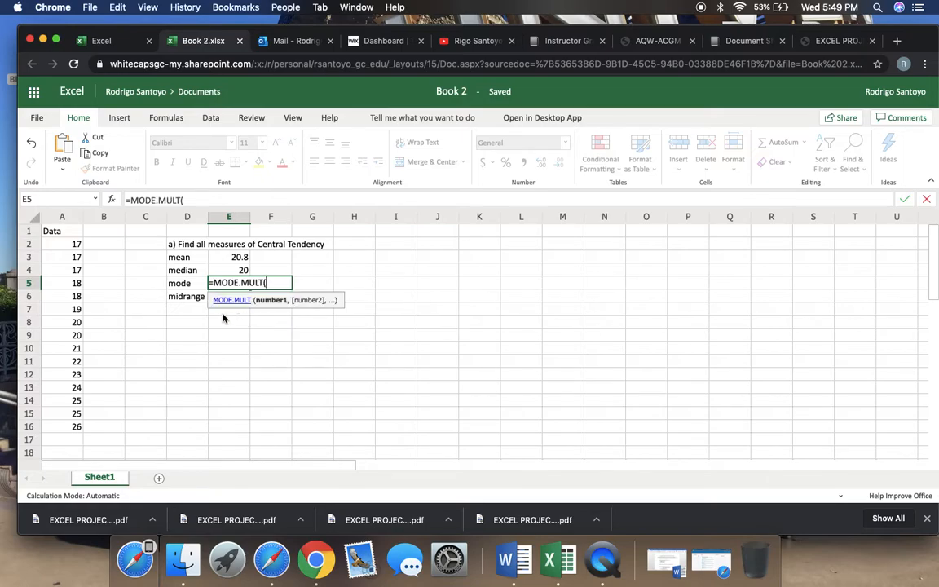
{"action": "left_click_drag", "start_coordinate": [72, 245], "coordinate": [72, 418]}
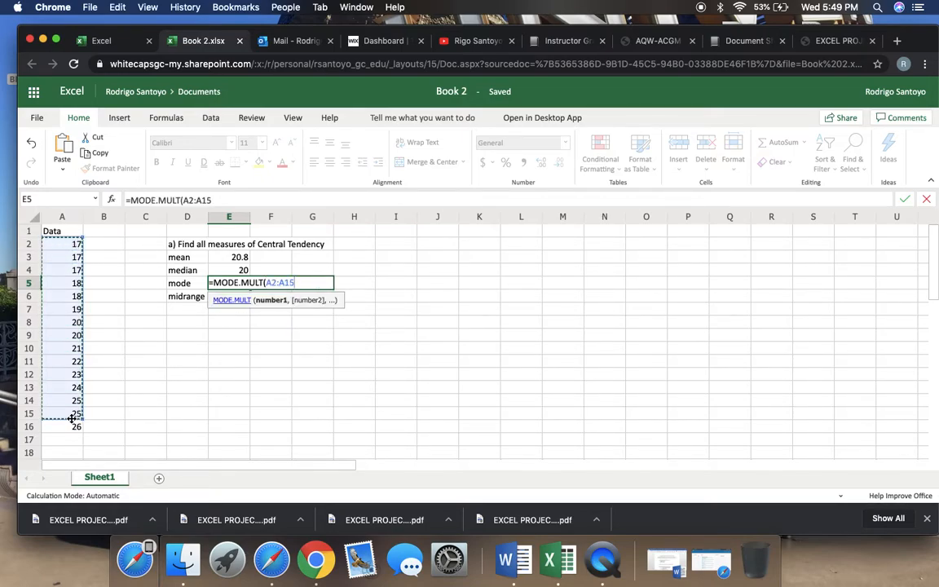
{"action": "key", "text": "Return"}
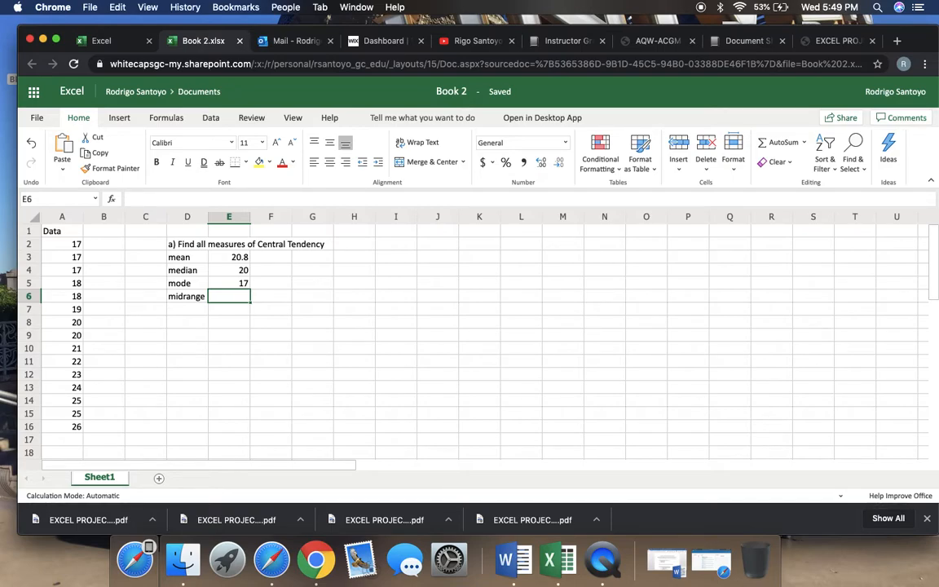
Calculate the midrange in cell E6 with the formula =(A2+A16)/2
{"action": "type", "text": "="}
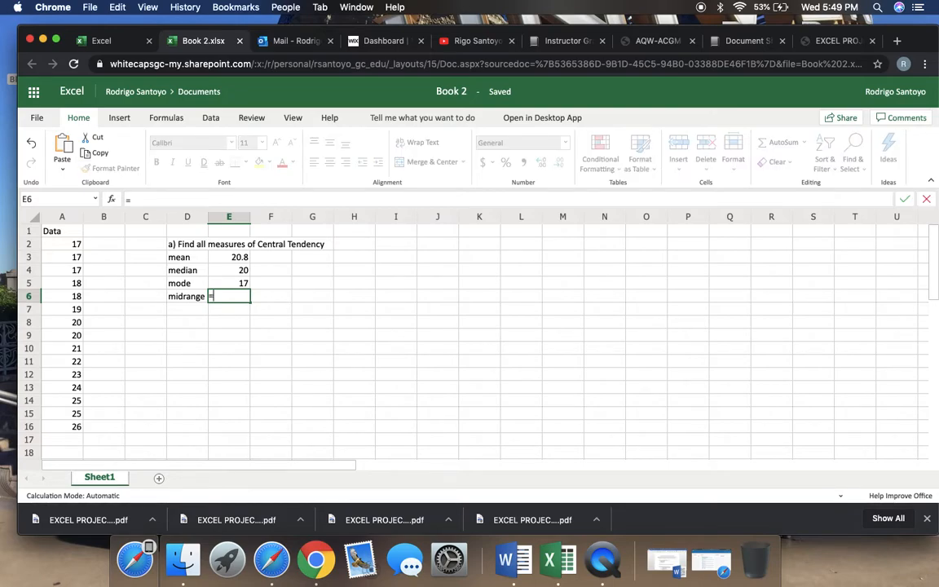
{"action": "type", "text": "("}
{"action": "left_click", "coordinate": [71, 247]}
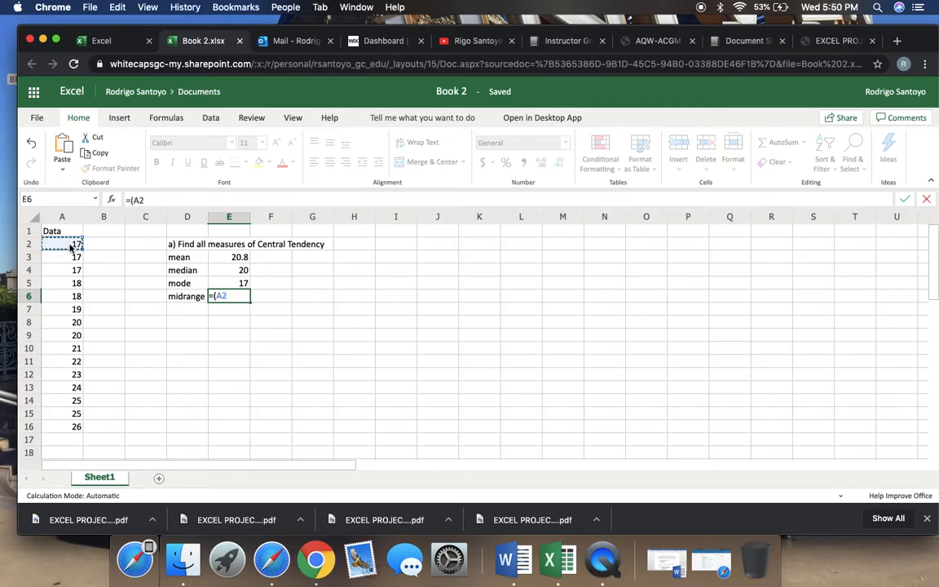
{"action": "type", "text": "="}
{"action": "key", "text": "BackSpace"}
{"action": "type", "text": "+"}
{"action": "left_click", "coordinate": [70, 430]}
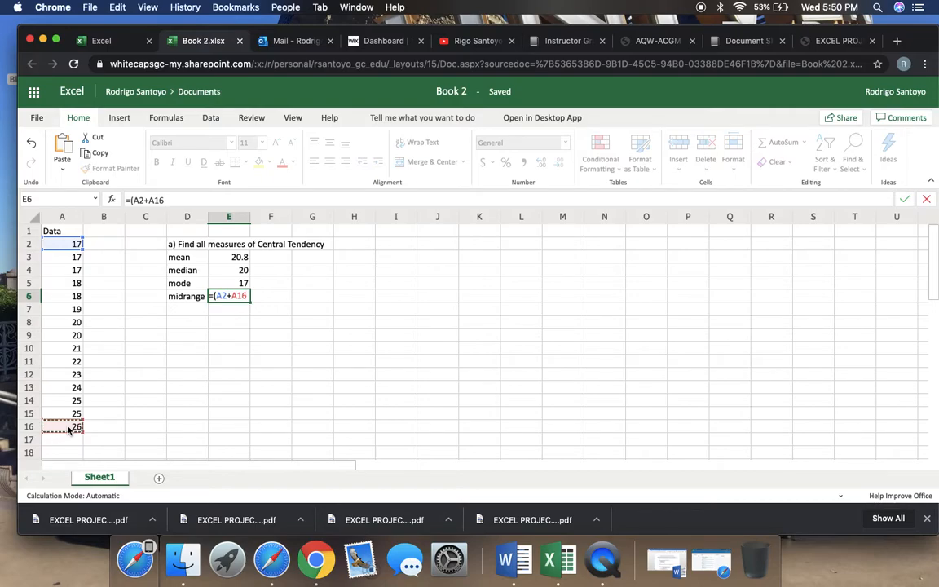
{"action": "type", "text": ")"}
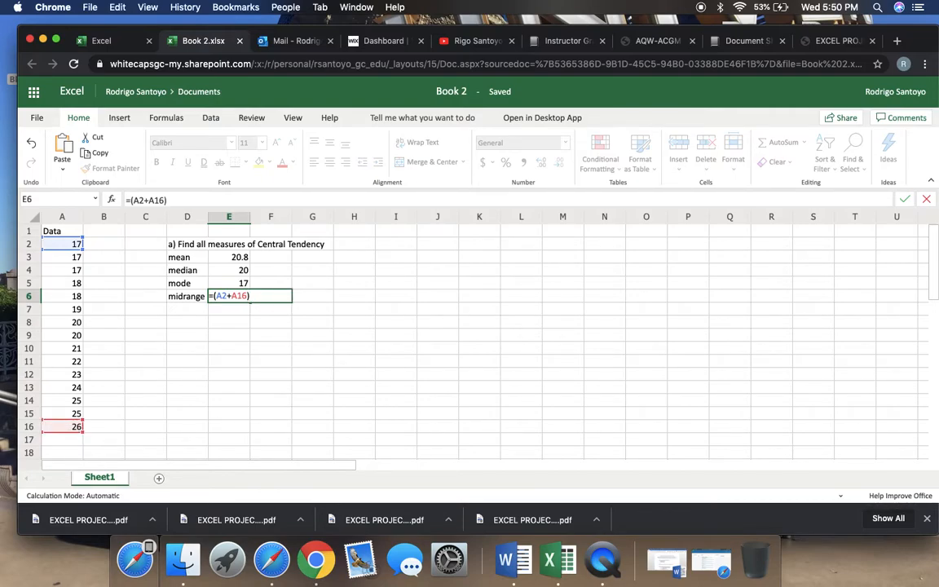
{"action": "type", "text": "/2"}
{"action": "key", "text": "Return"}
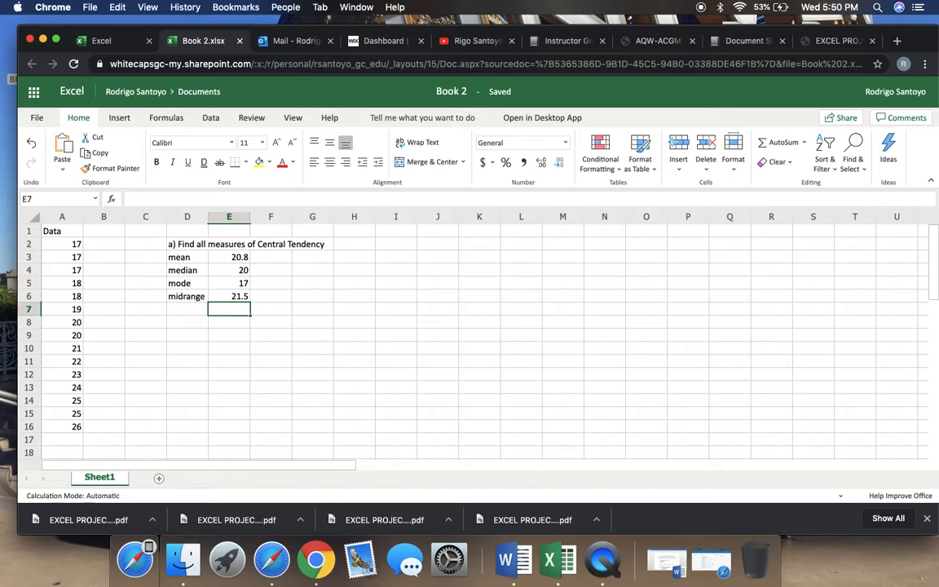
Apply all borders to the central tendency table in cells D3 to E6
{"action": "left_click", "coordinate": [185, 258]}
{"action": "left_click_drag", "start_coordinate": [185, 258], "coordinate": [227, 300]}
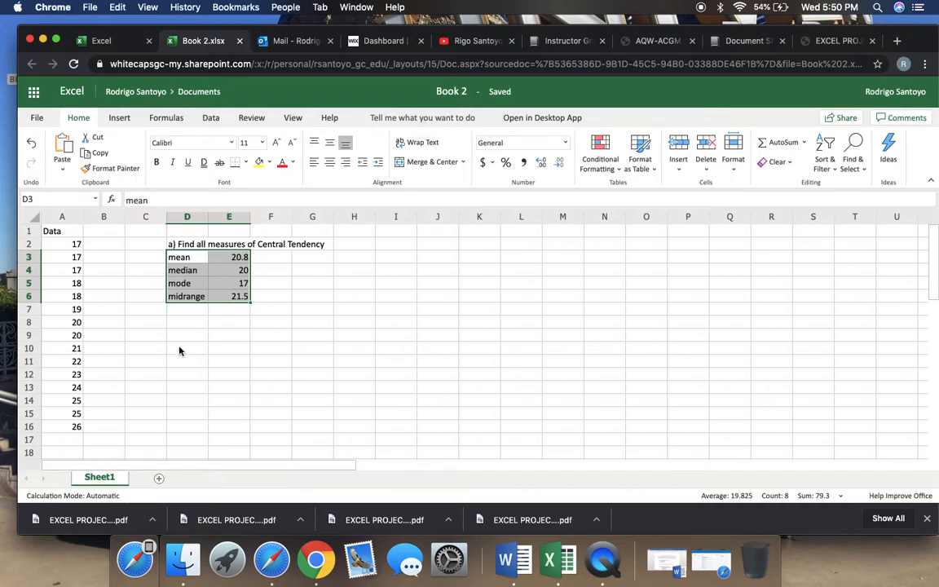
{"action": "left_click", "coordinate": [248, 165]}
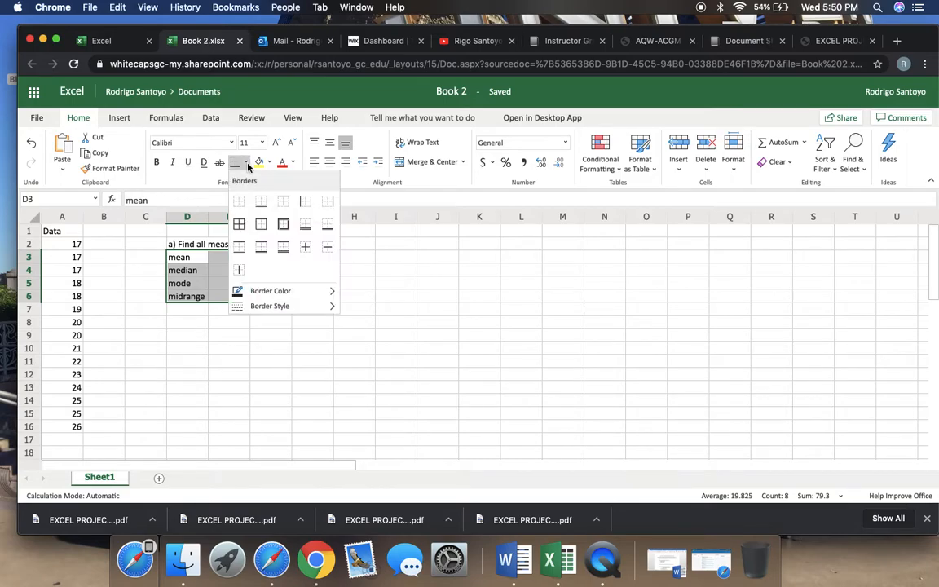
{"action": "left_click", "coordinate": [239, 223]}
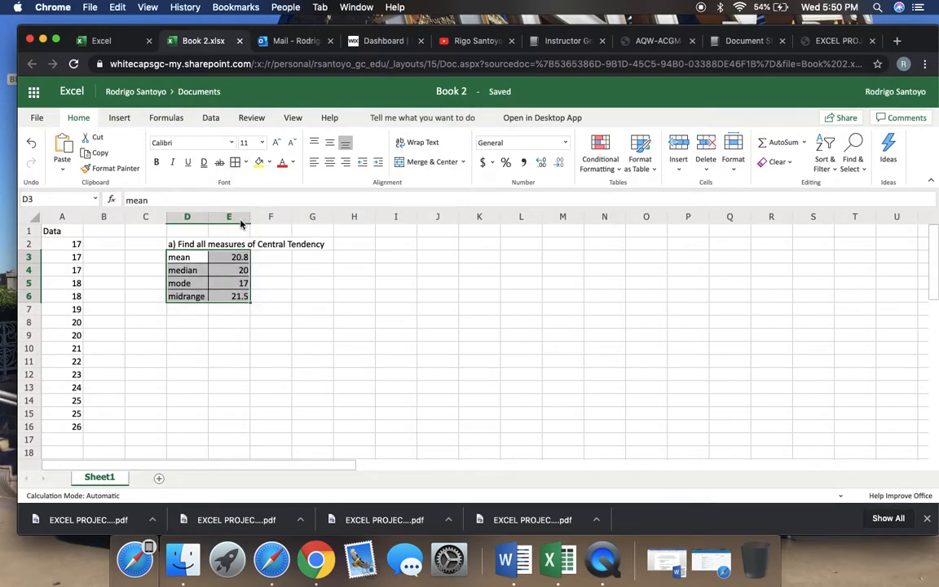
{"action": "left_click", "coordinate": [226, 360]}
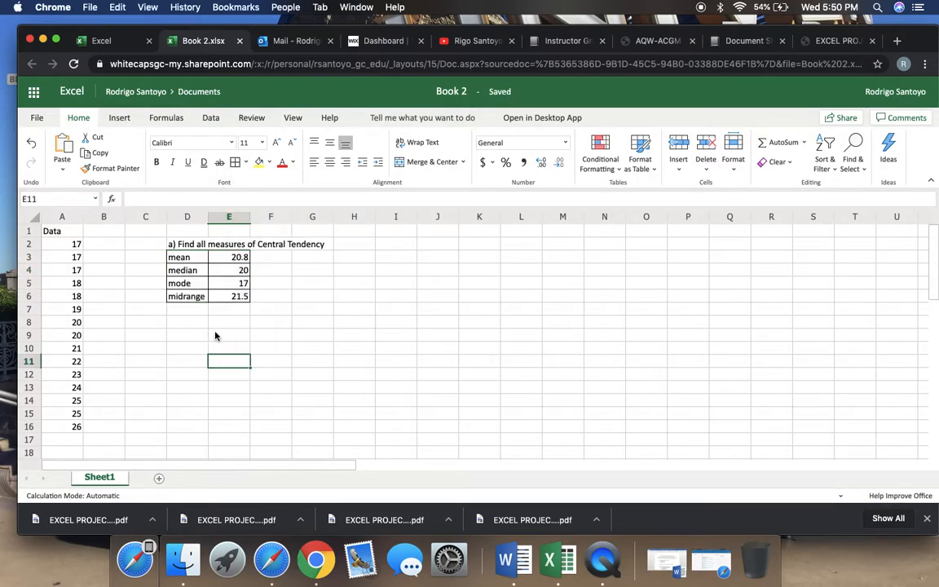
{"action": "right_click", "coordinate": [216, 335]}
{"action": "key", "text": "Escape"}
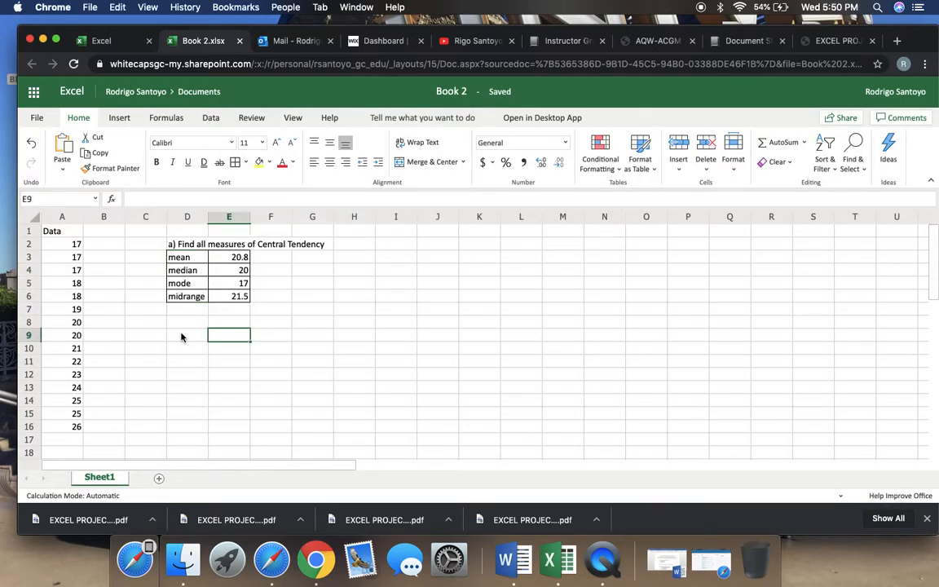
Enter the heading "b) Find all measure of Dispersion" in cell D9
{"action": "left_click", "coordinate": [182, 336]}
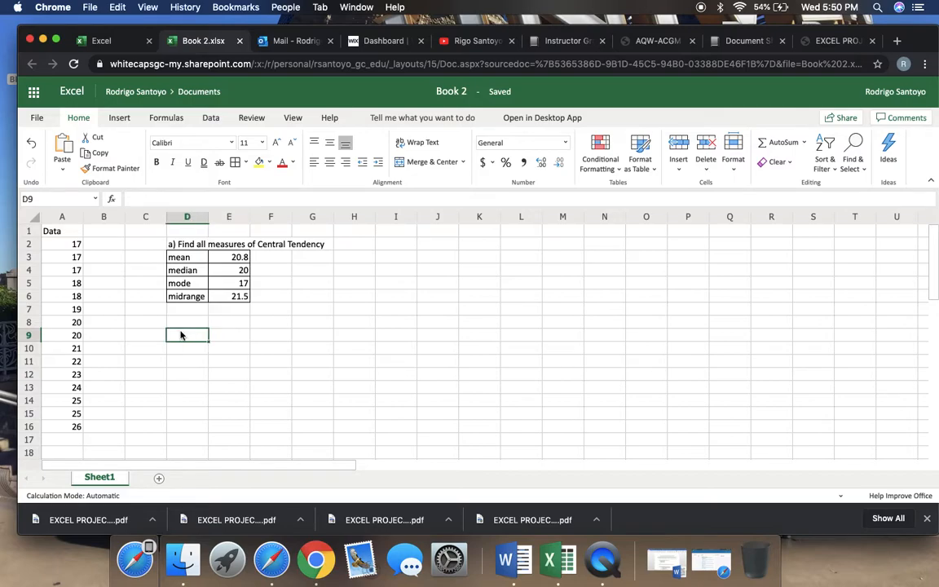
{"action": "type", "text": "b)"}
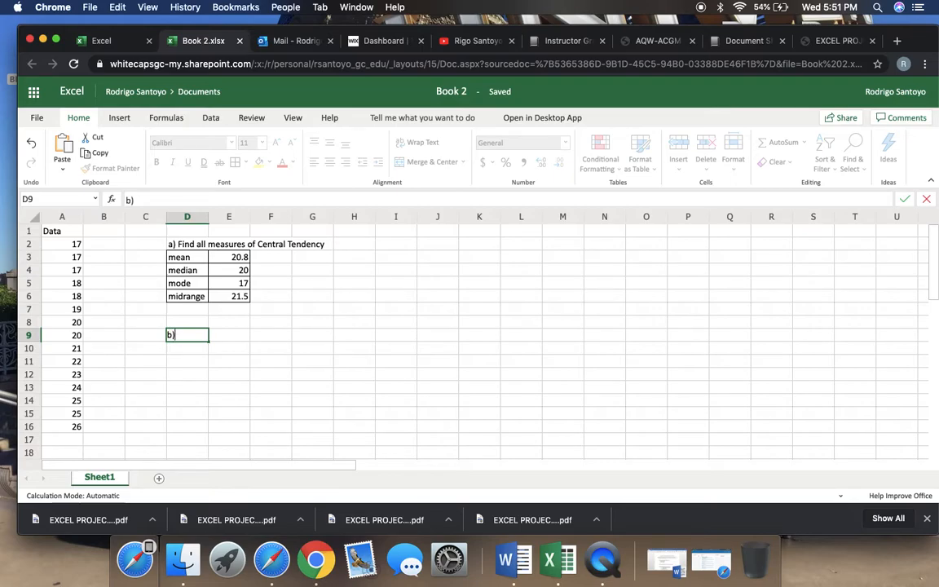
{"action": "type", "text": " Finad"}
{"action": "key", "text": "BackSpace"}
{"action": "type", "text": "d all measure of"}
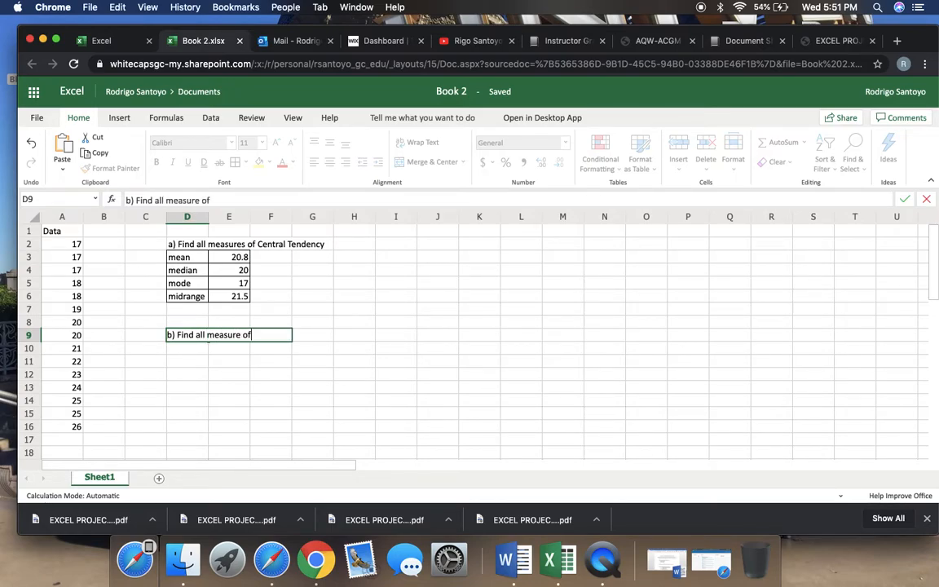
{"action": "type", "text": " Dispersion"}
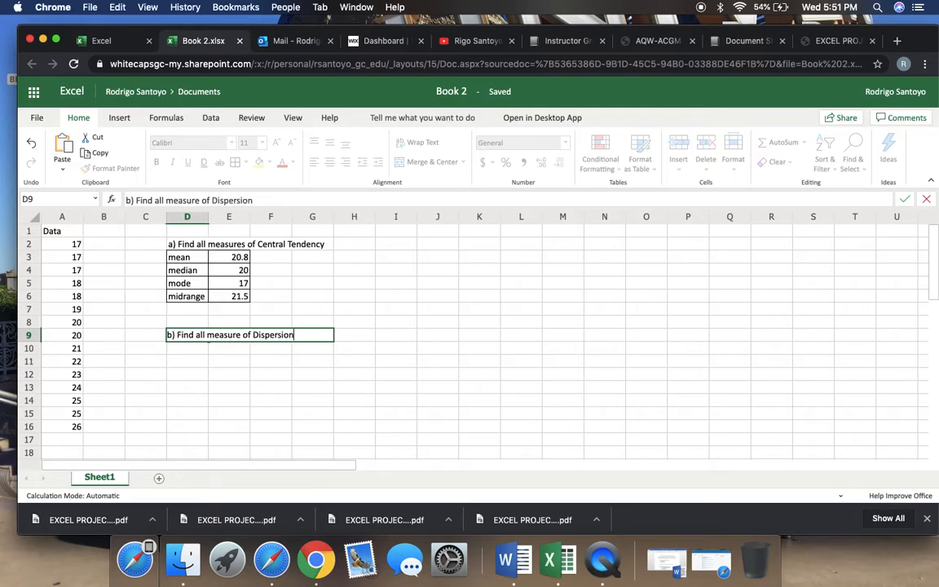
{"action": "key", "text": "Return"}
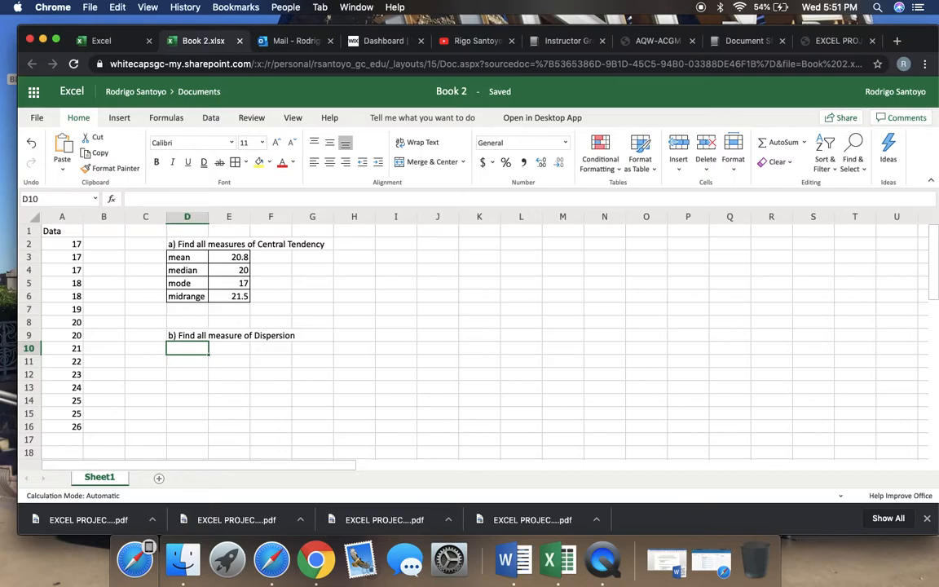
Enter the labels range and standard deviation in cells D10 and D11, and autofit column D to its contents
{"action": "type", "text": "range"}
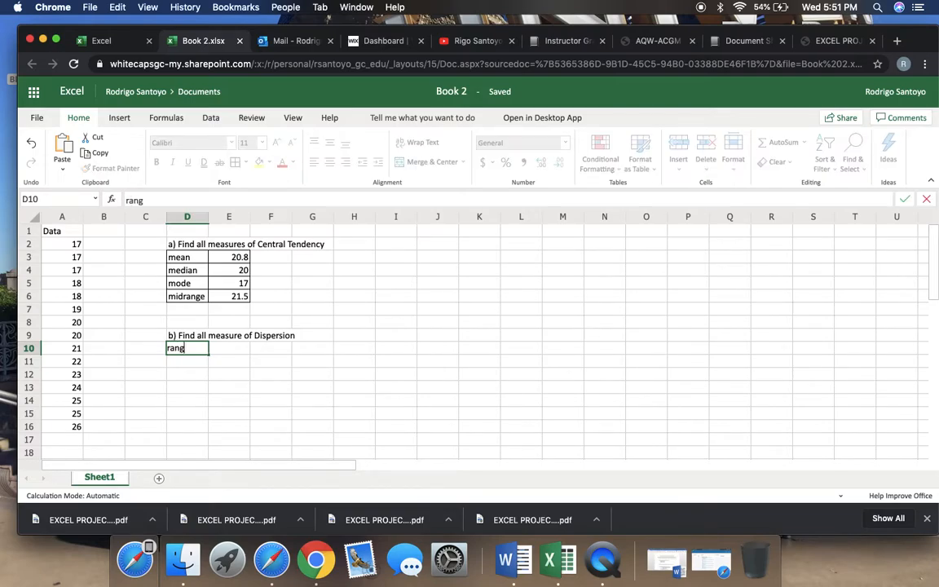
{"action": "key", "text": "Return"}
{"action": "type", "text": "st"}
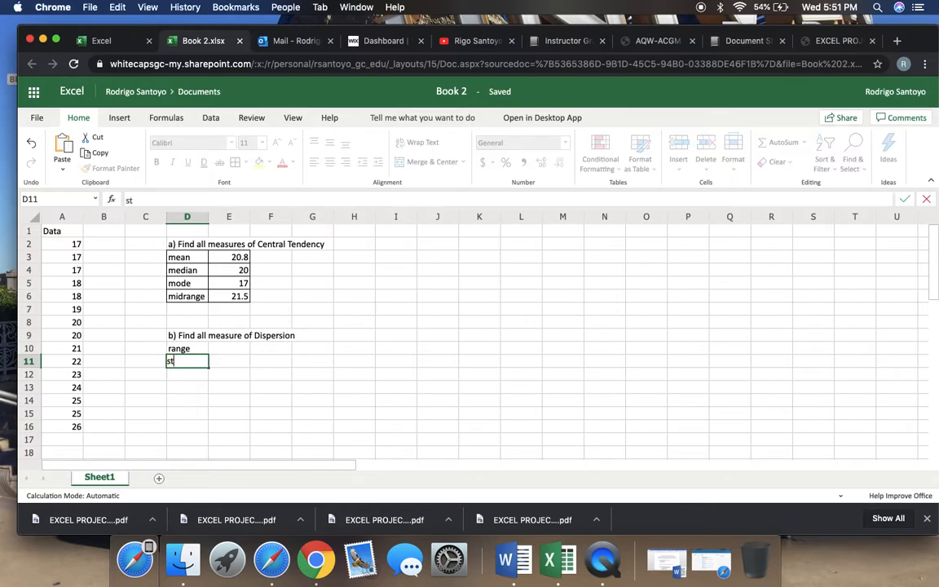
{"action": "type", "text": "andard deviation"}
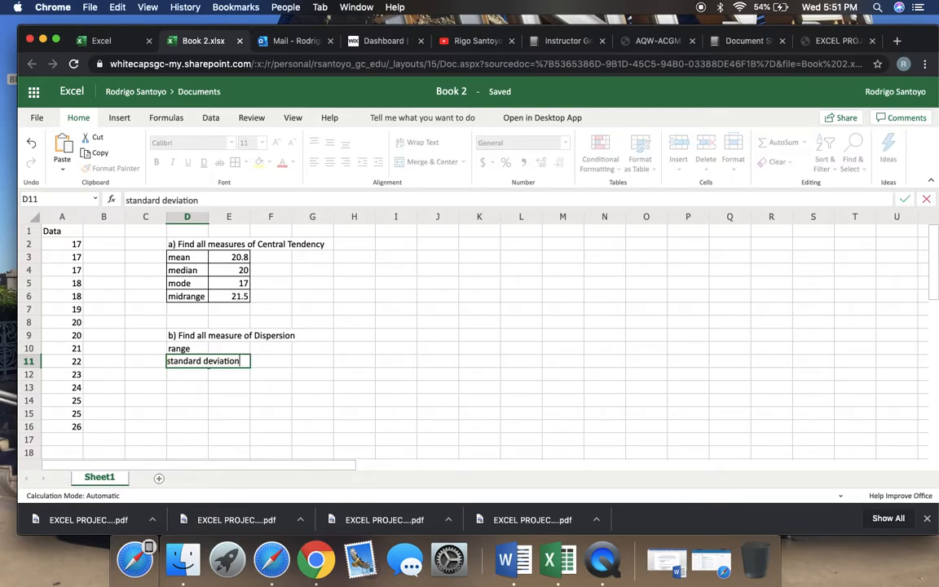
{"action": "key", "text": "Return"}
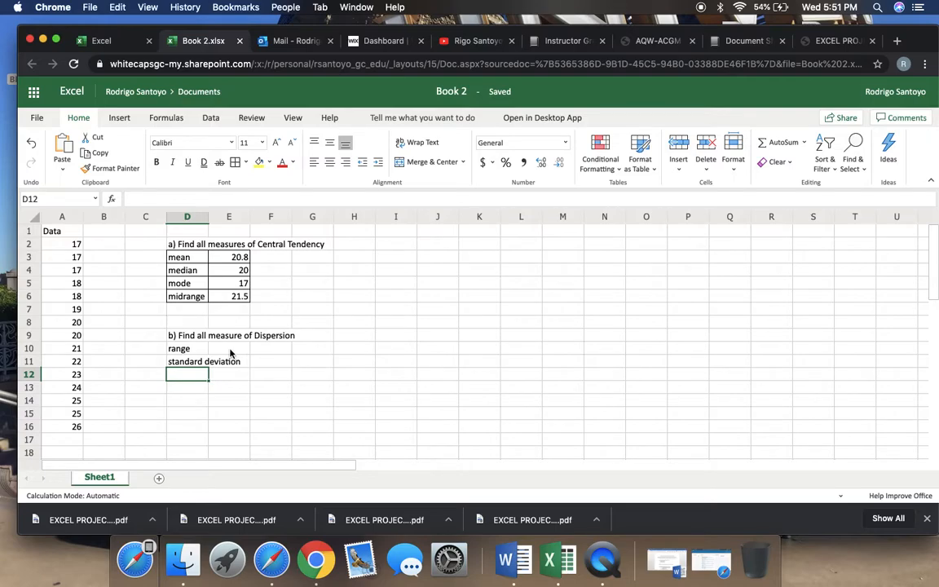
{"action": "left_click", "coordinate": [196, 364]}
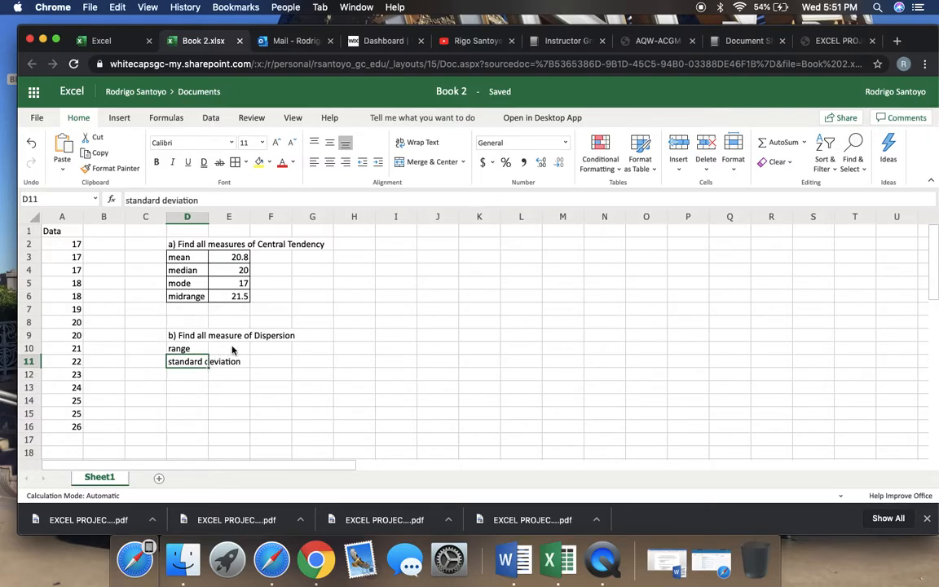
{"action": "double_click", "coordinate": [206, 216]}
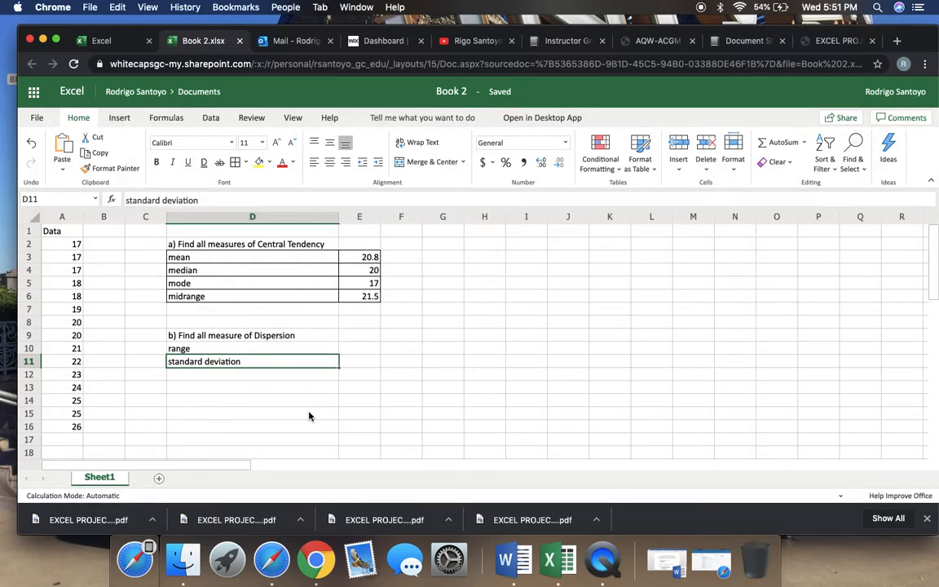
Calculate the range in cell E10 by subtracting the smallest value from the largest with the formula =A16-A2
{"action": "left_click", "coordinate": [362, 353]}
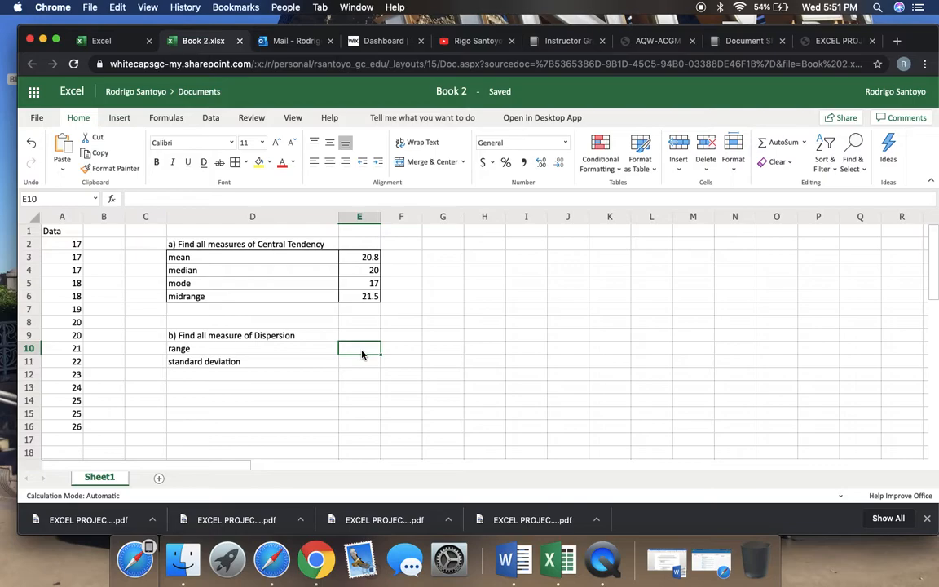
{"action": "type", "text": "="}
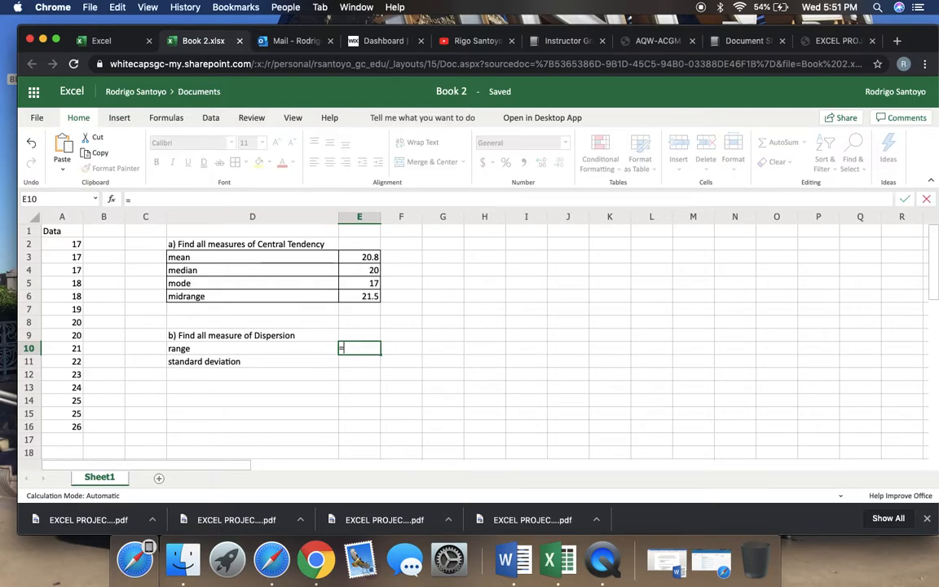
{"action": "left_click", "coordinate": [67, 429]}
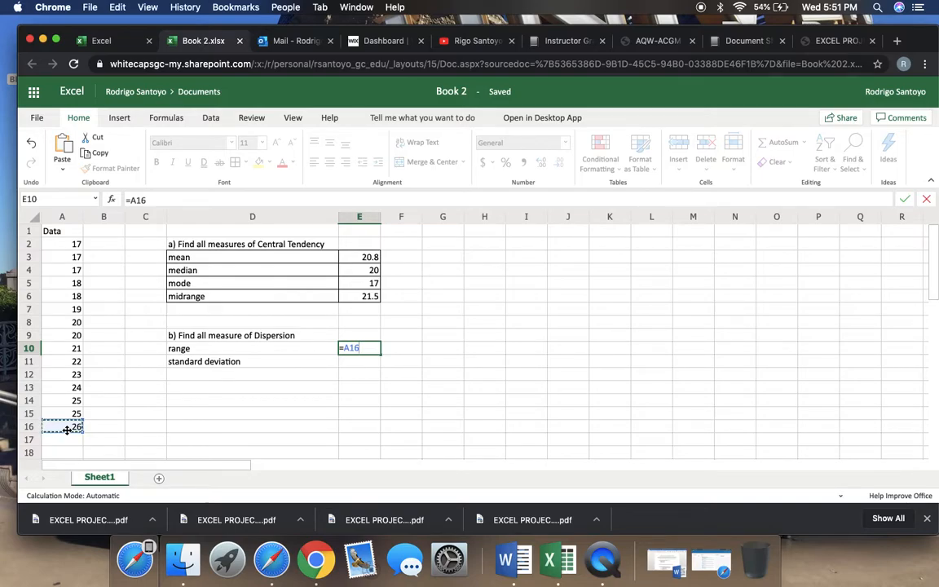
{"action": "type", "text": "-"}
{"action": "left_click", "coordinate": [70, 245]}
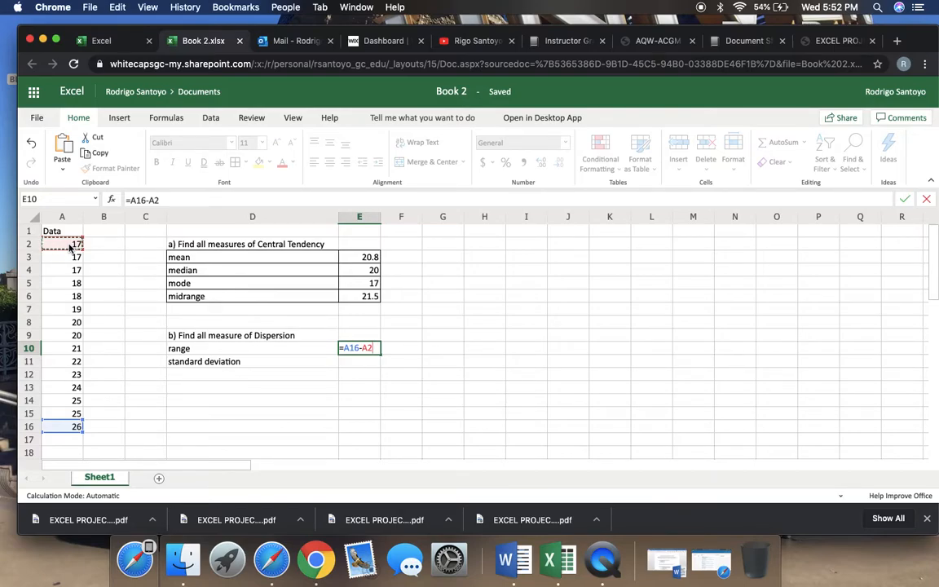
{"action": "key", "text": "Return"}
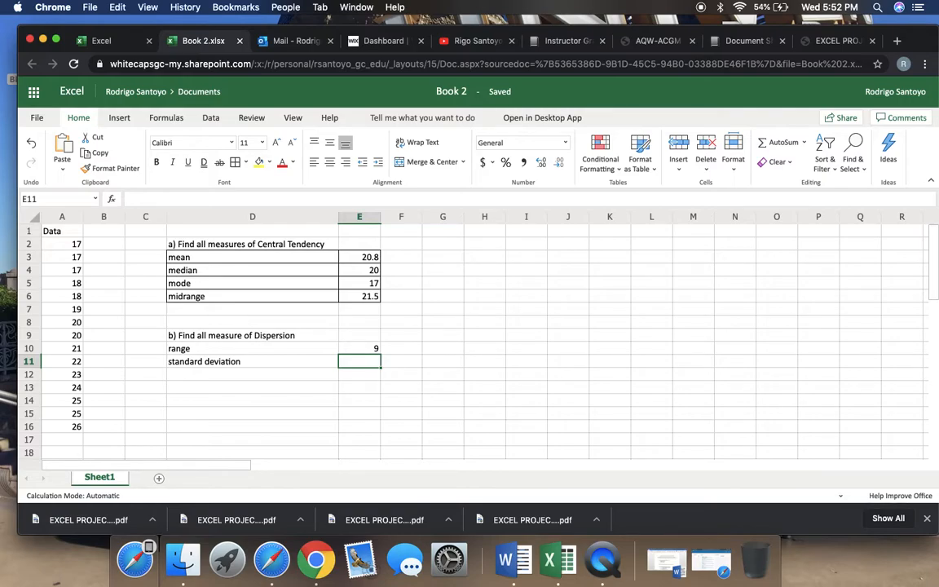
Calculate the sample standard deviation of the data in cell E11 with the formula =STDEV.S(A2:A16)
{"action": "type", "text": "="}
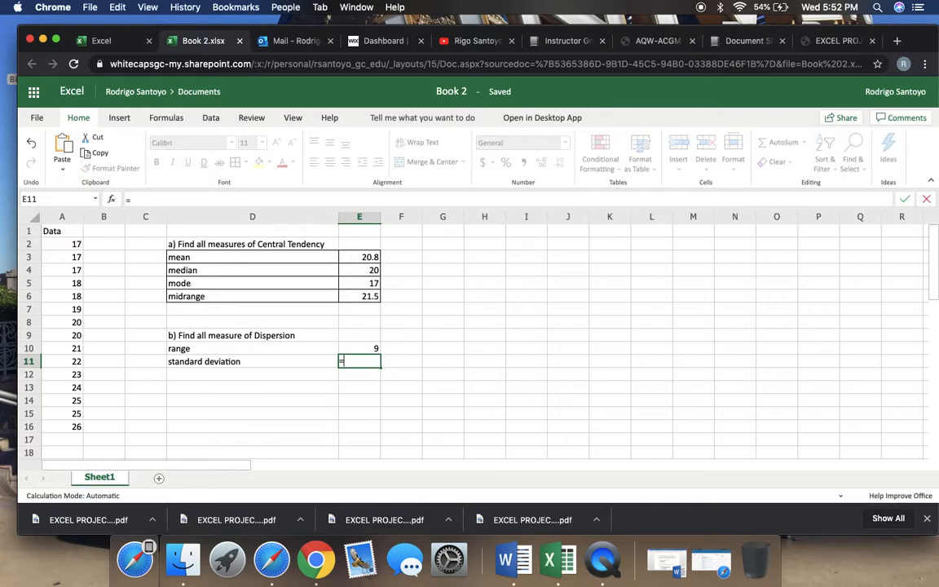
{"action": "type", "text": "st"}
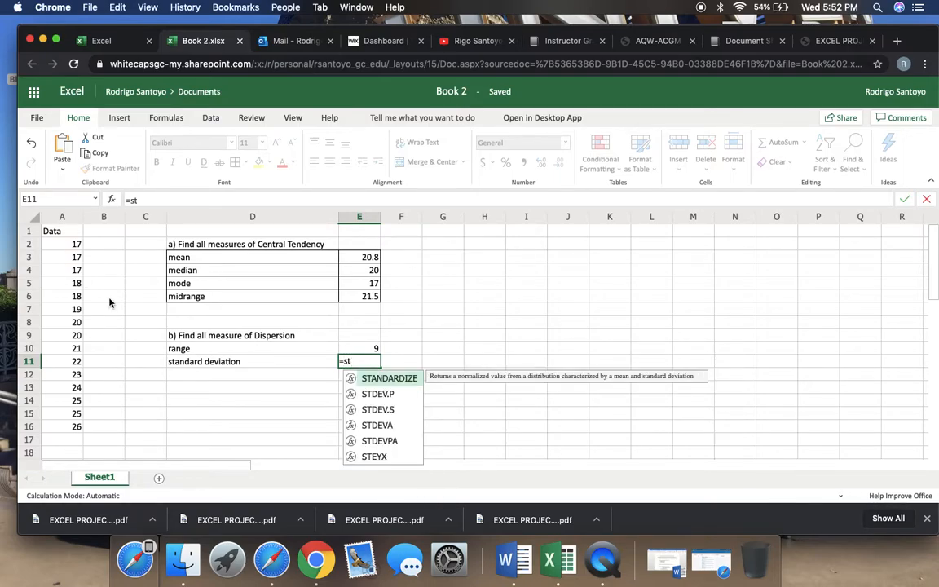
{"action": "double_click", "coordinate": [384, 414]}
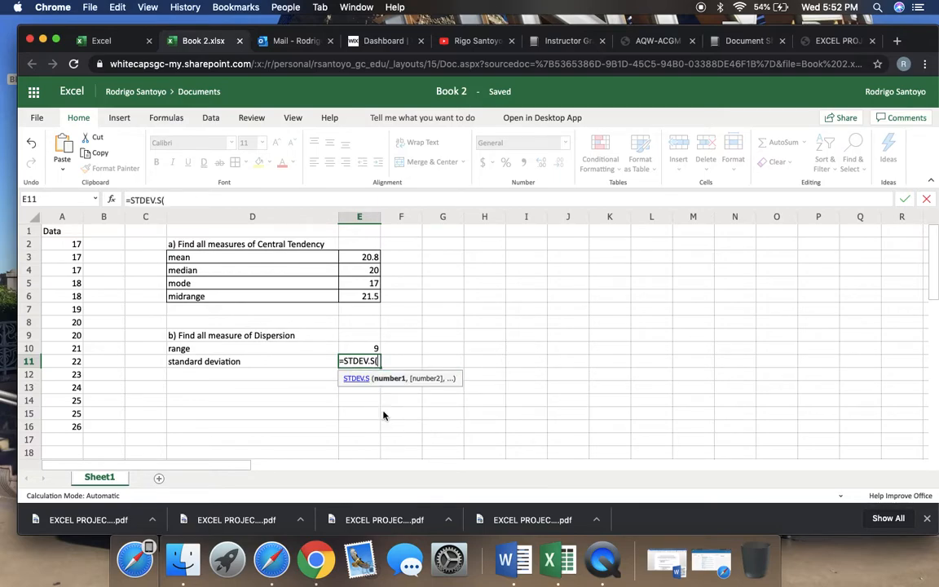
{"action": "left_click_drag", "start_coordinate": [58, 245], "coordinate": [56, 426]}
{"action": "key", "text": "Return"}
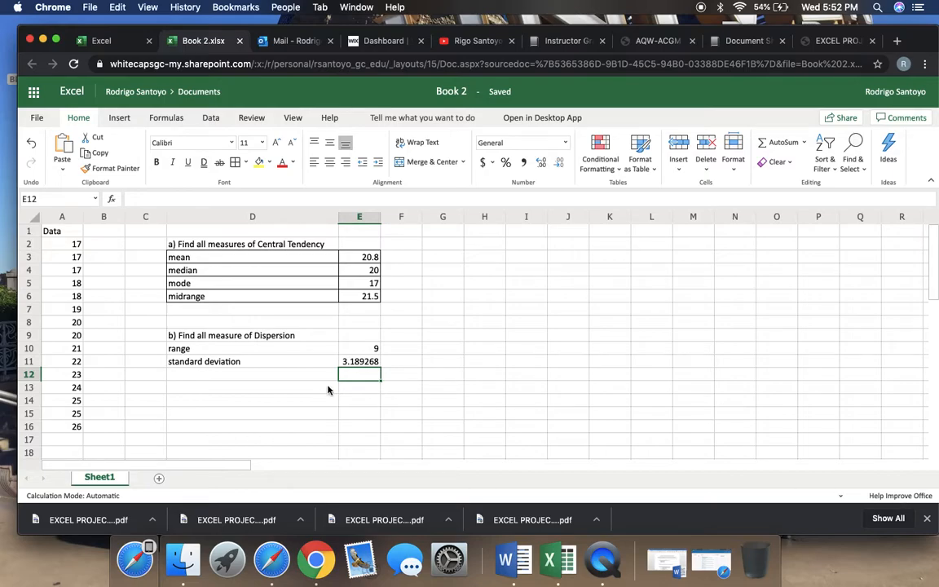
Apply all borders to the dispersion table in cells D10 to E11
{"action": "left_click_drag", "start_coordinate": [235, 353], "coordinate": [357, 361]}
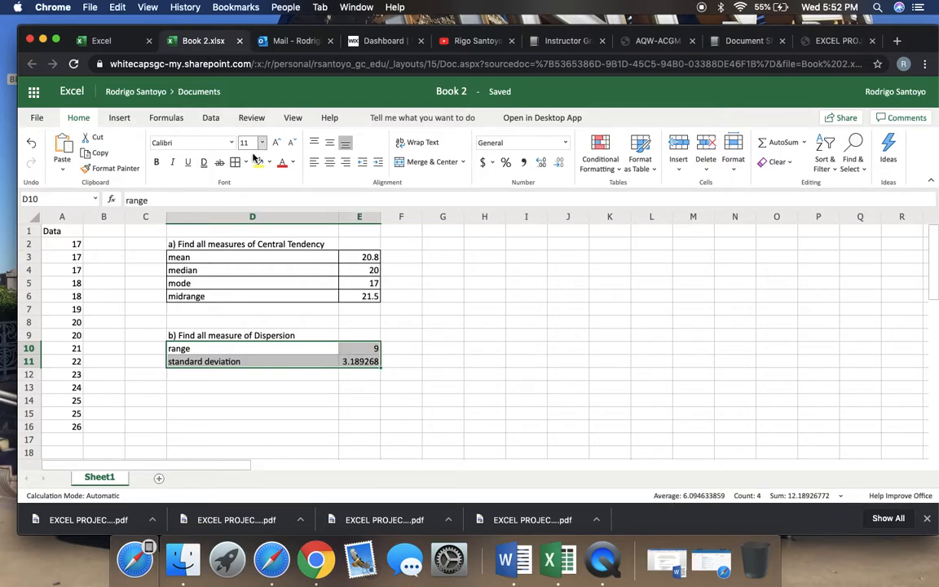
{"action": "left_click", "coordinate": [400, 366]}
Enter the note "(round to hundreths)" in cell G11 beside the standard deviation row
{"action": "left_click", "coordinate": [428, 367]}
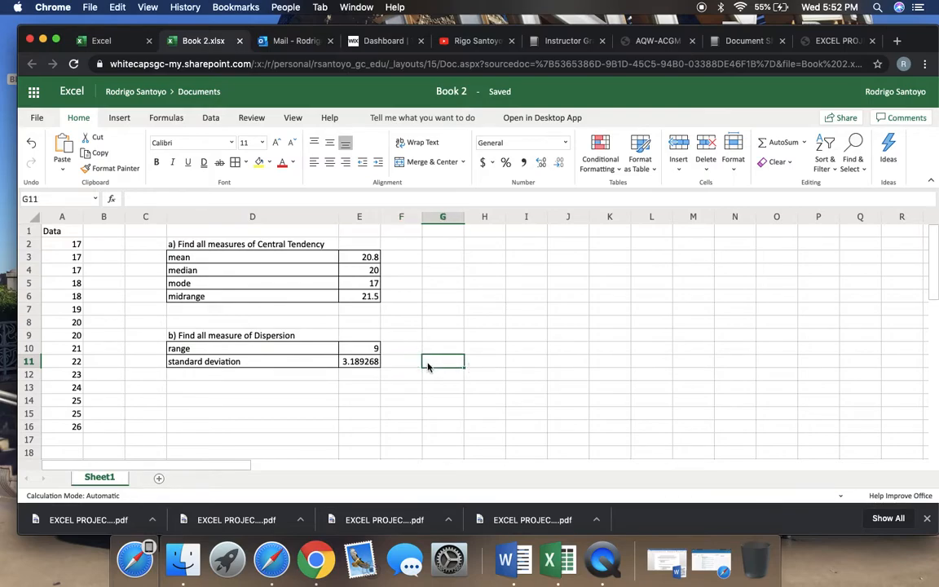
{"action": "type", "text": "round"}
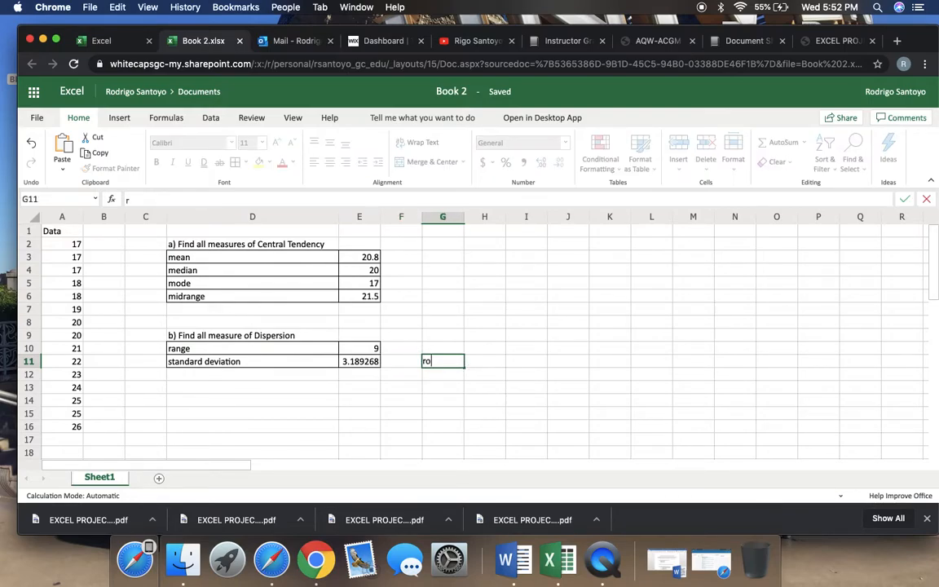
{"action": "key", "text": "BackSpace"}
{"action": "key", "text": "BackSpace"}
{"action": "key", "text": "BackSpace"}
{"action": "key", "text": "BackSpace"}
{"action": "key", "text": "BackSpace"}
{"action": "type", "text": "(round to hun"}
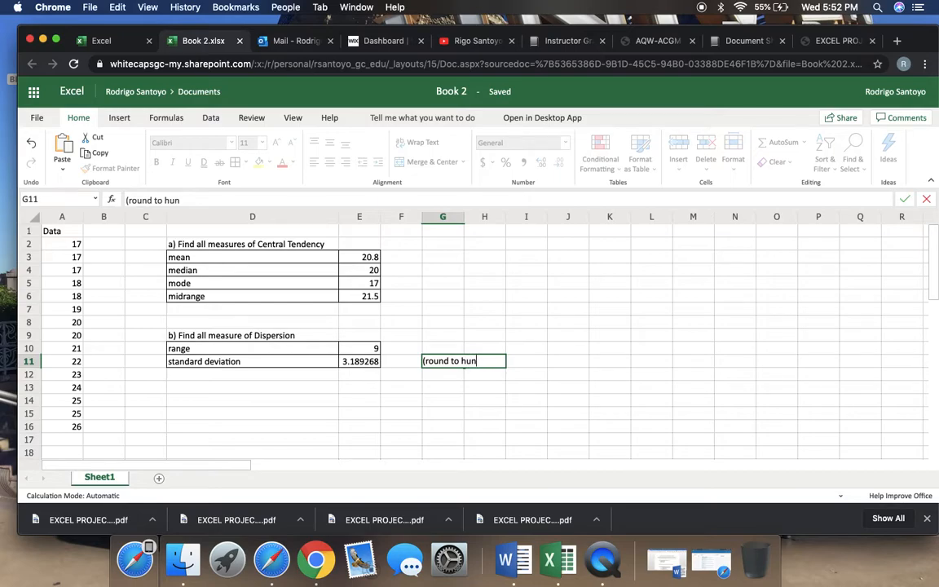
{"action": "type", "text": "dreths)"}
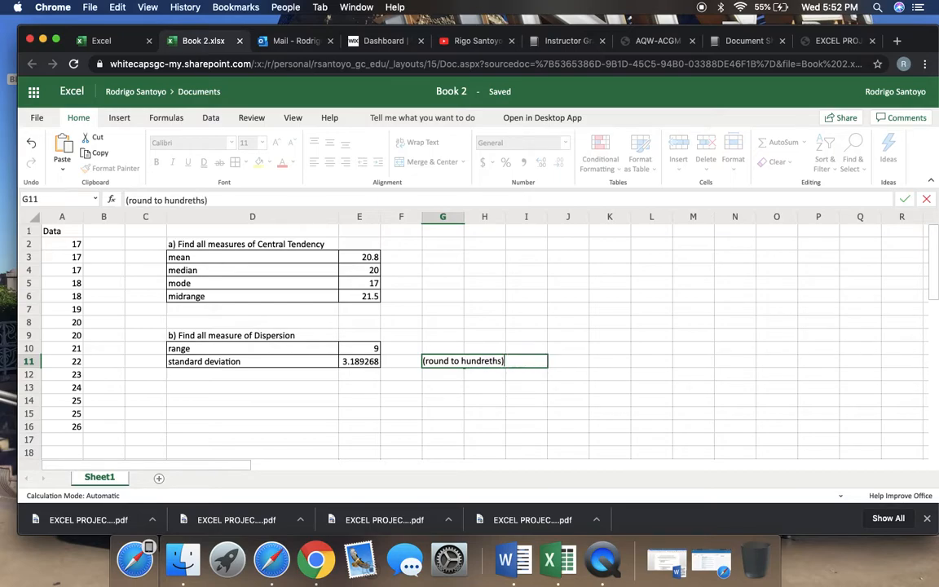
Apply borders to cell F11 and enter the rounded standard deviation 3.19 in it
{"action": "left_click", "coordinate": [386, 366]}
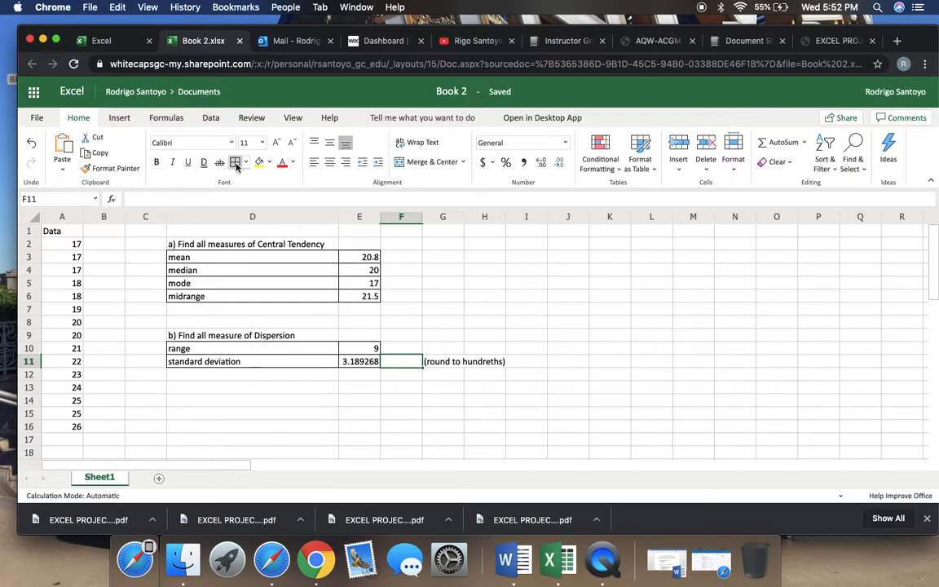
{"action": "left_click", "coordinate": [386, 378]}
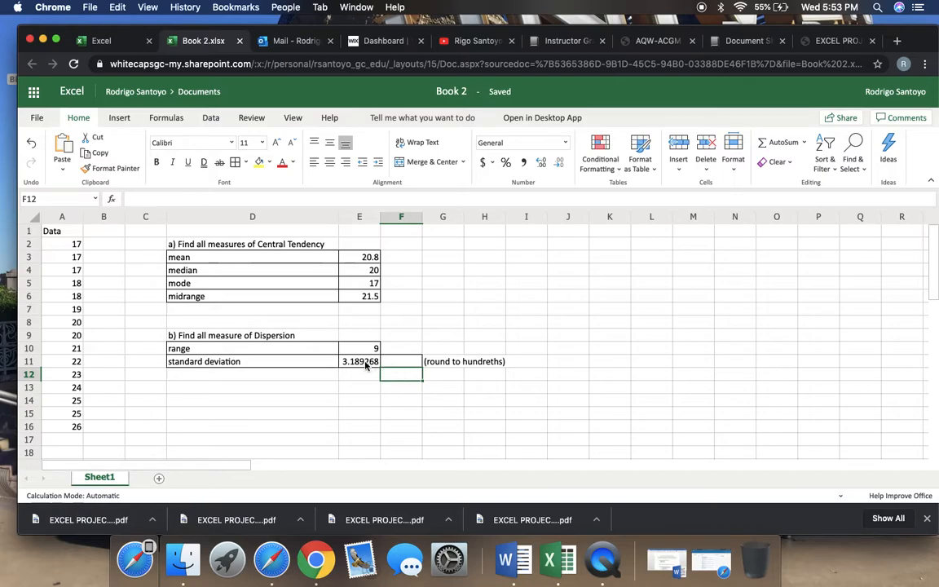
{"action": "left_click", "coordinate": [366, 366]}
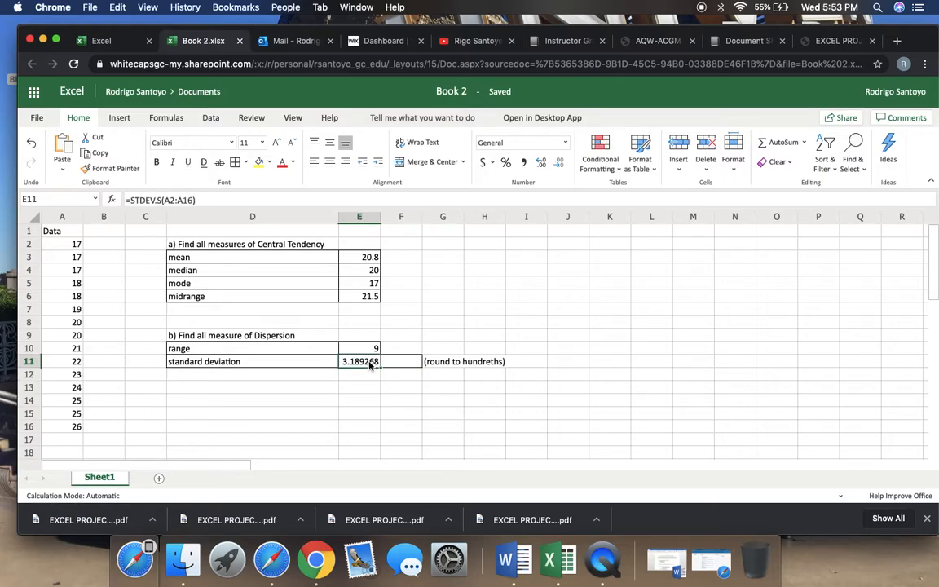
{"action": "left_click", "coordinate": [396, 365]}
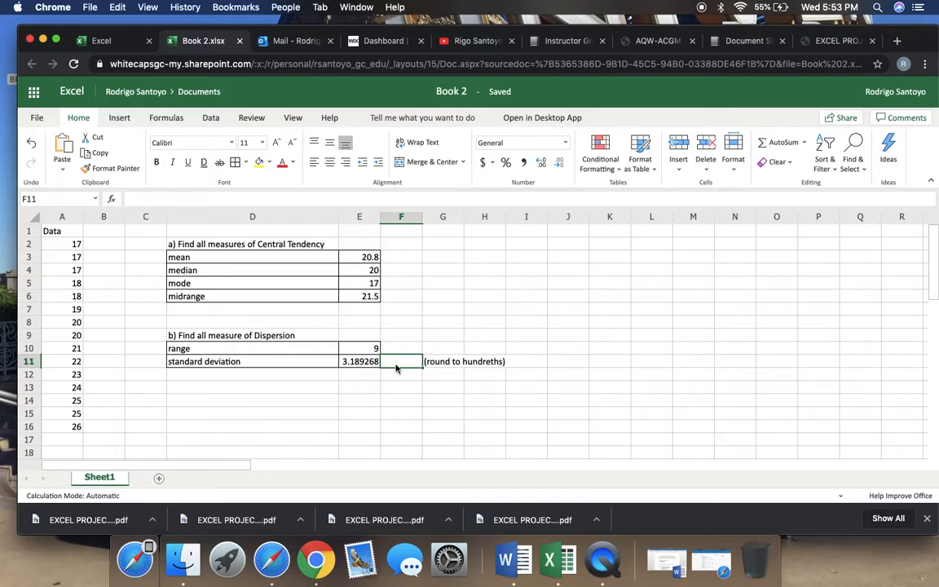
{"action": "type", "text": "19"}
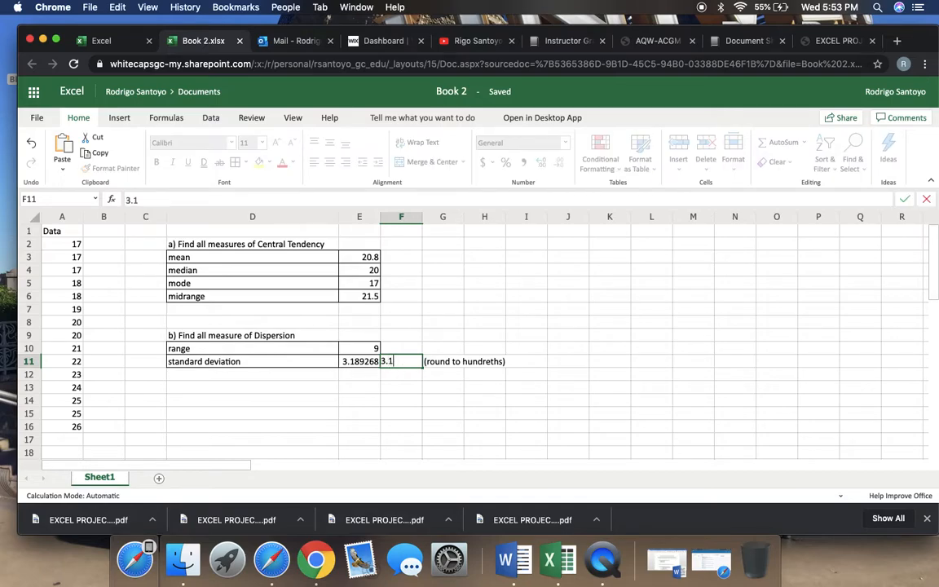
{"action": "key", "text": "Return"}
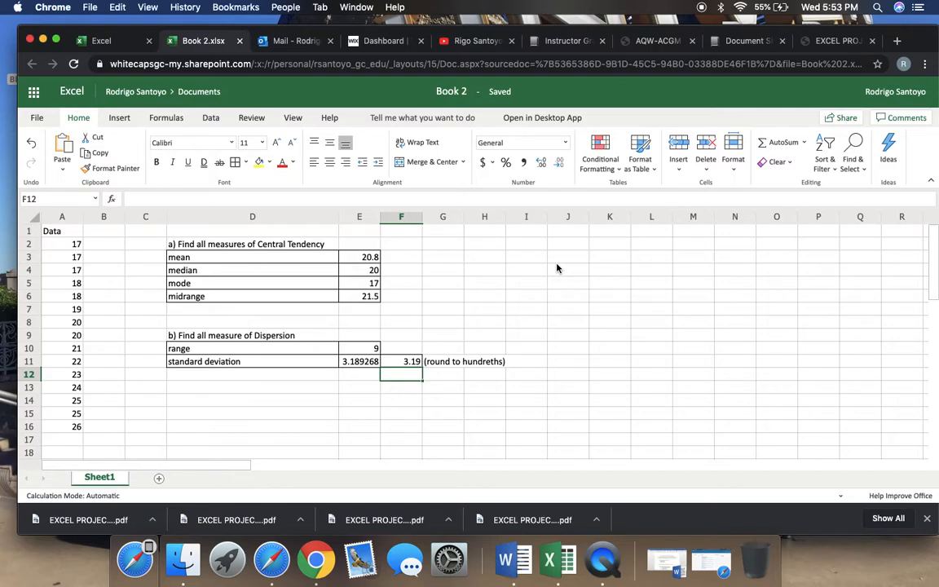
{"action": "left_click", "coordinate": [359, 363]}
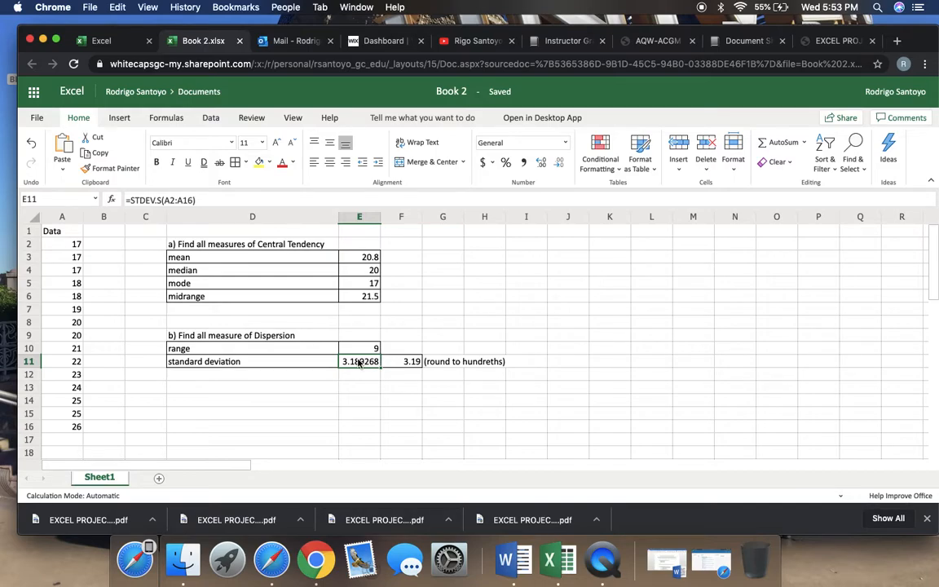
Enter the heading "c) prove the standard deviation is correct by making a table" in cell J2
{"action": "left_click", "coordinate": [562, 238]}
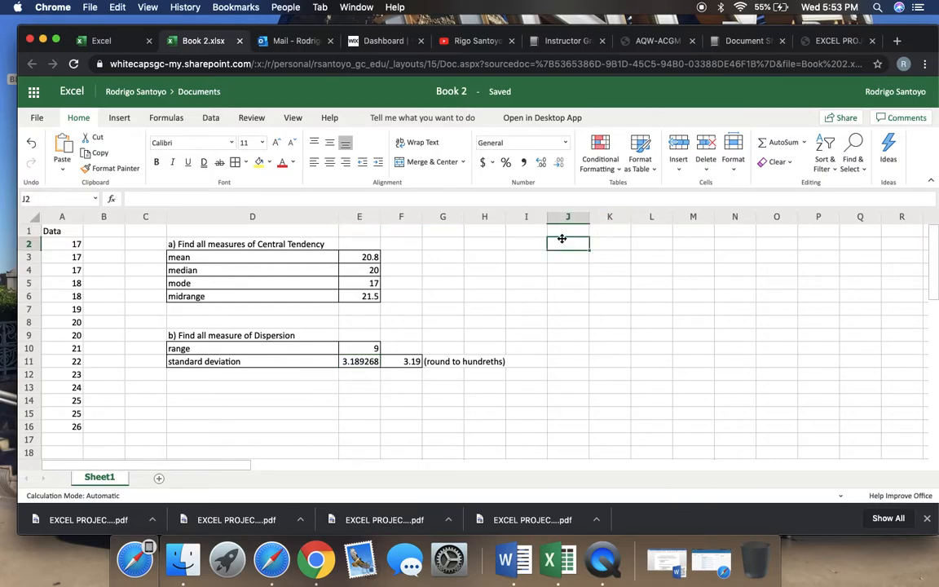
{"action": "type", "text": "c)"}
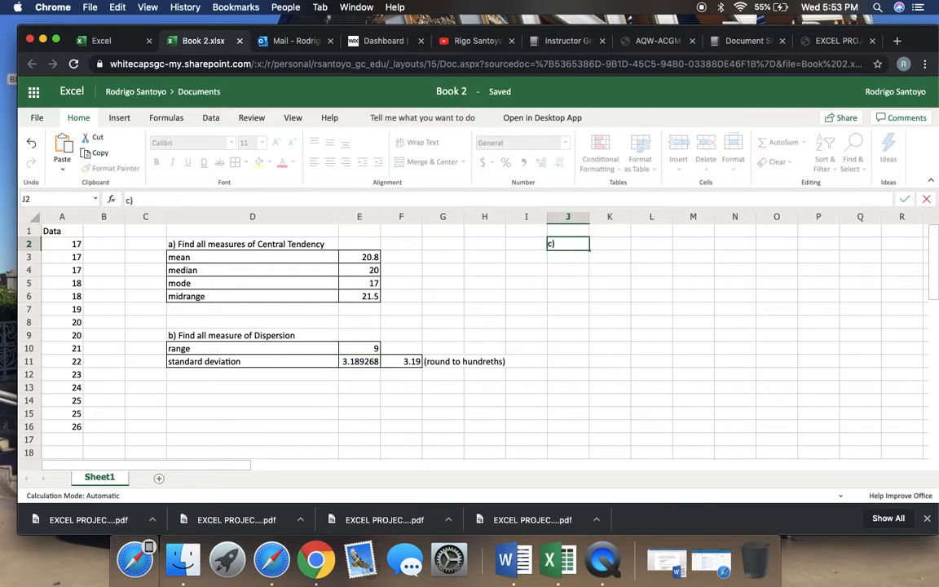
{"action": "type", "text": " prove the s"}
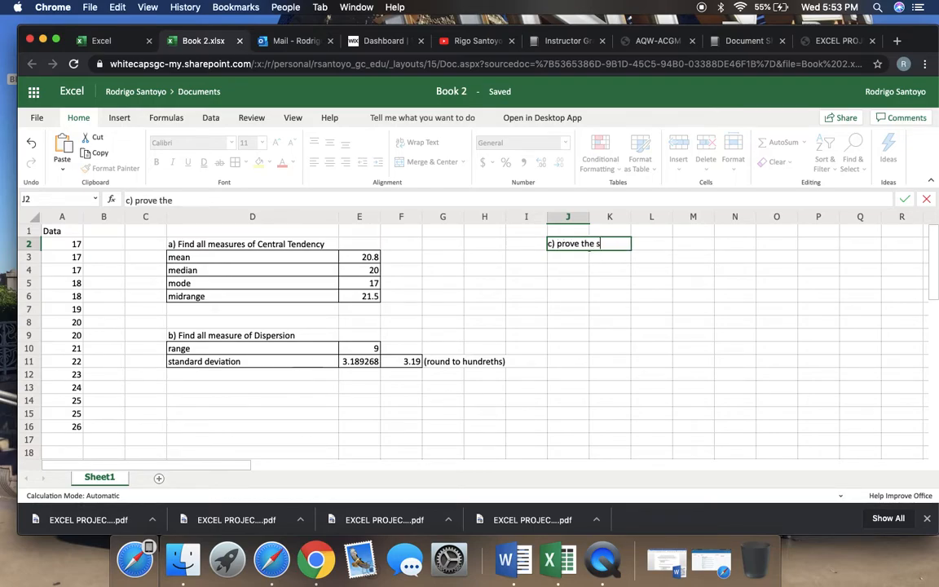
{"action": "type", "text": "tandard devi"}
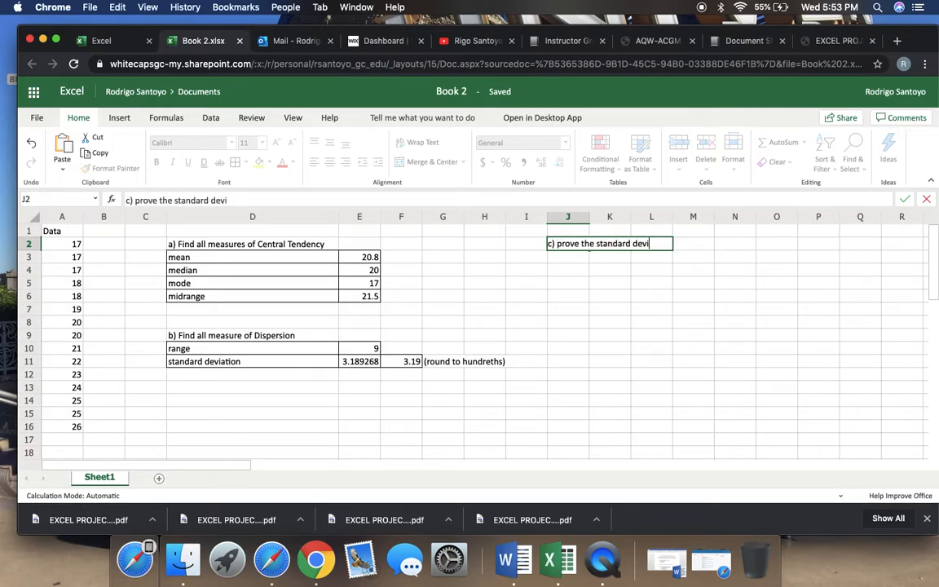
{"action": "type", "text": "ation is corr"}
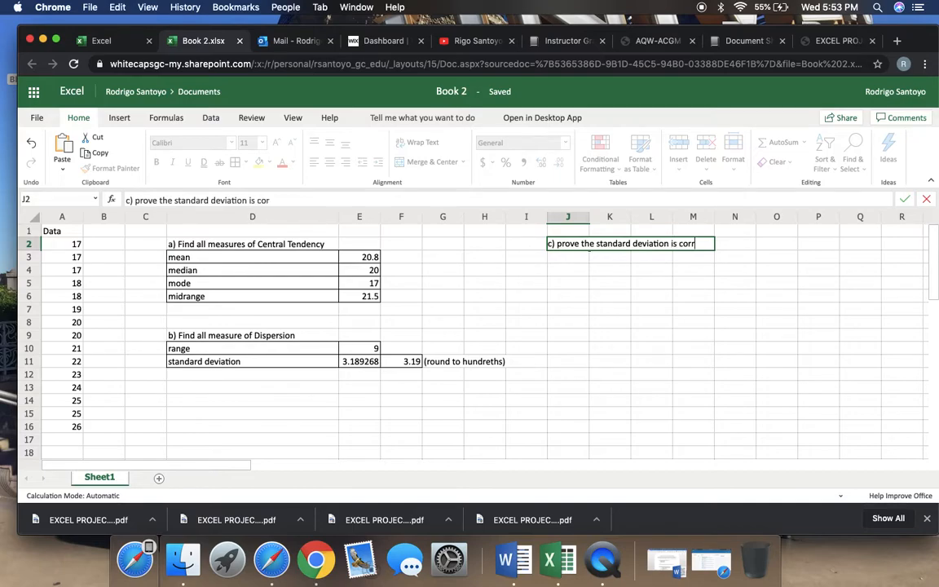
{"action": "type", "text": "ect by maki"}
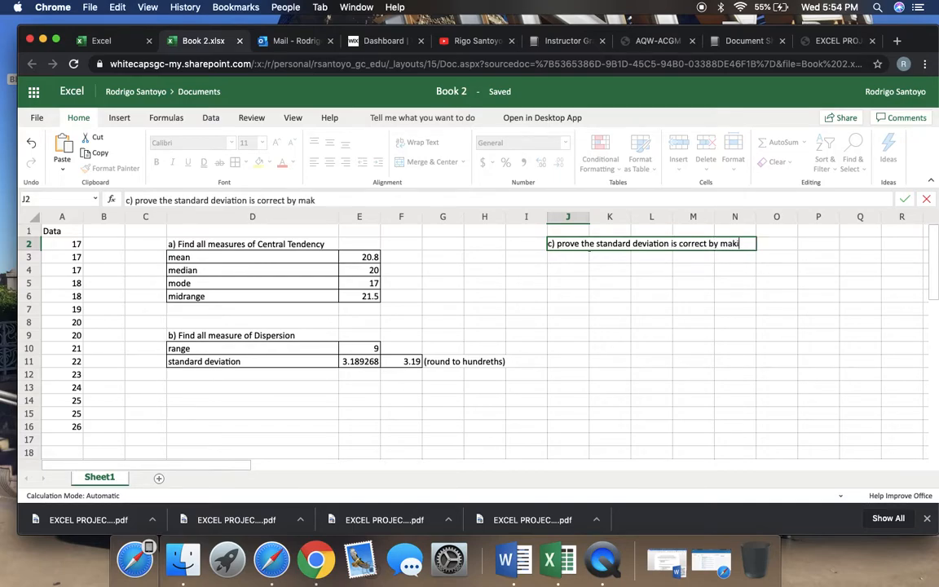
{"action": "type", "text": "ng a table"}
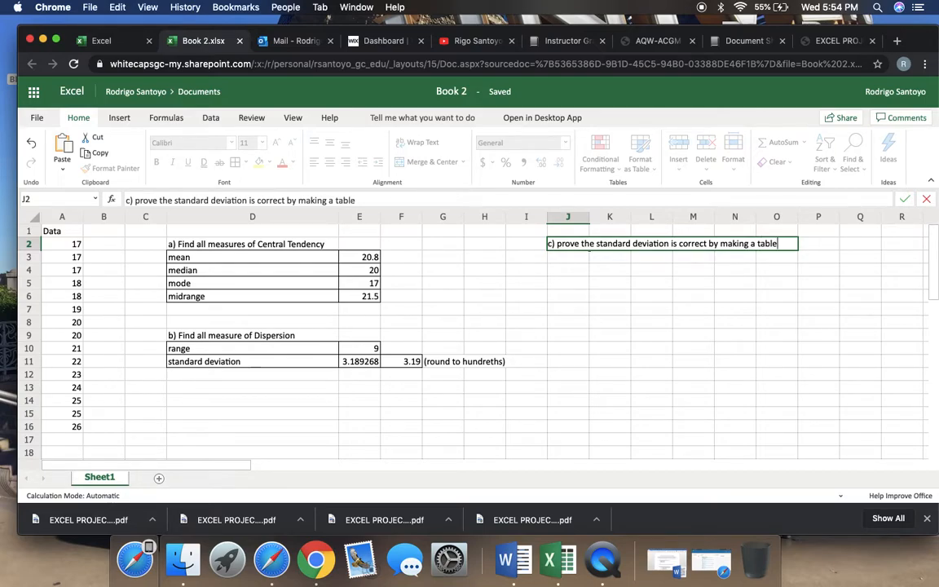
{"action": "key", "text": "Return"}
{"action": "key", "text": "Return"}
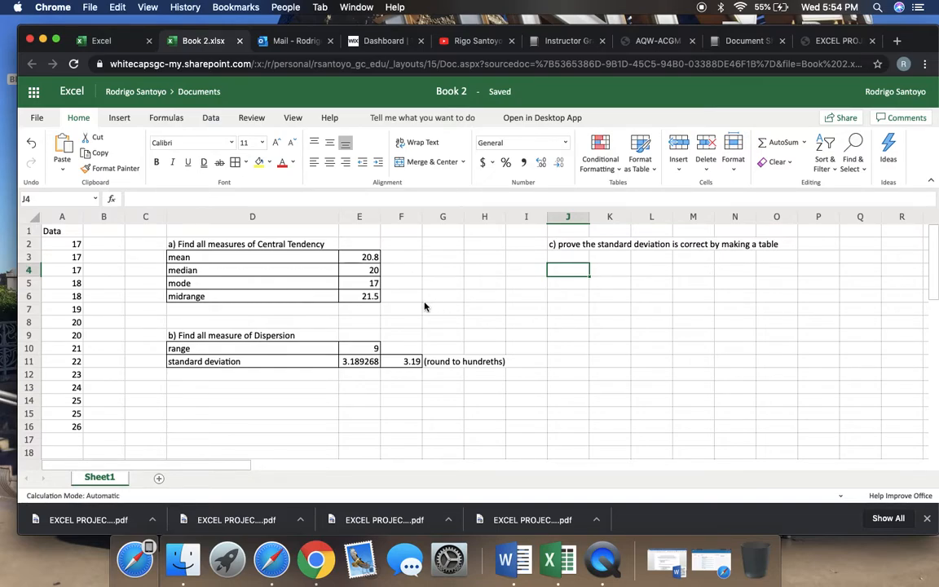
Fill the standard deviation in cell E11 with yellow and undo the fill
{"action": "left_click", "coordinate": [373, 361]}
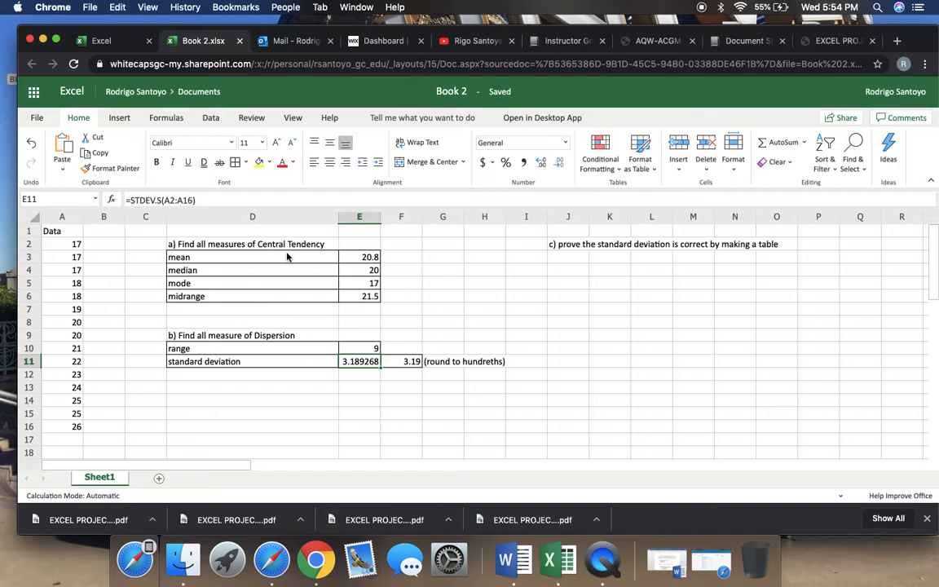
{"action": "left_click", "coordinate": [262, 163]}
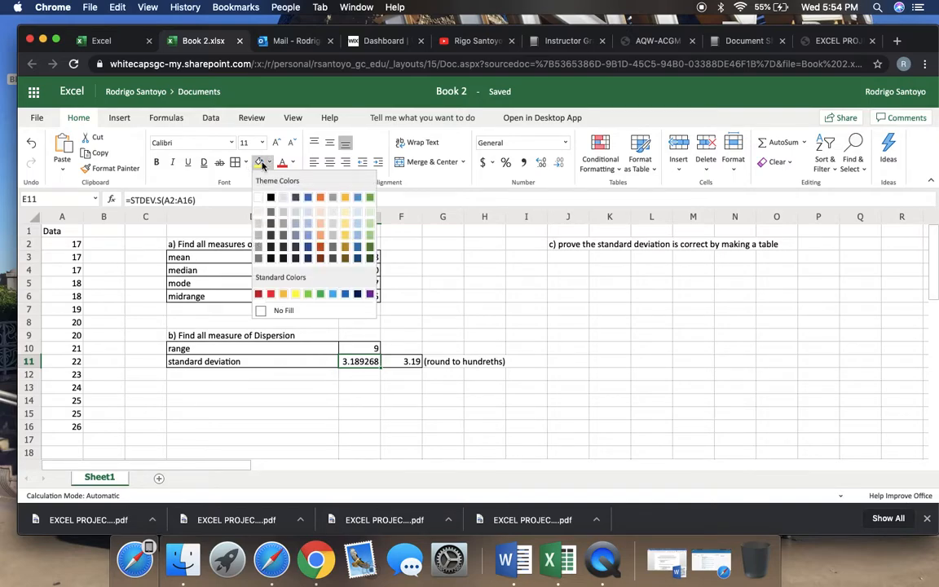
{"action": "left_click", "coordinate": [296, 293]}
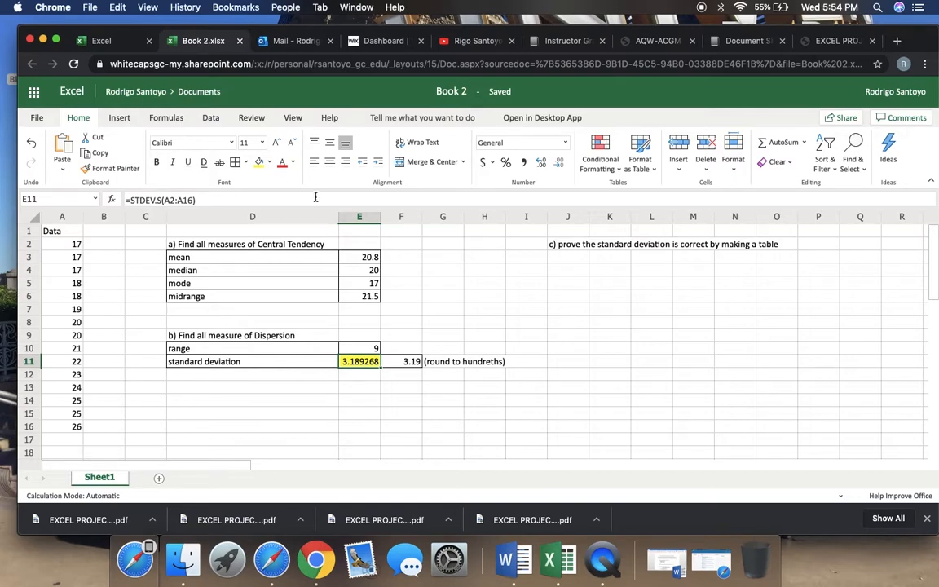
{"action": "left_click", "coordinate": [31, 144]}
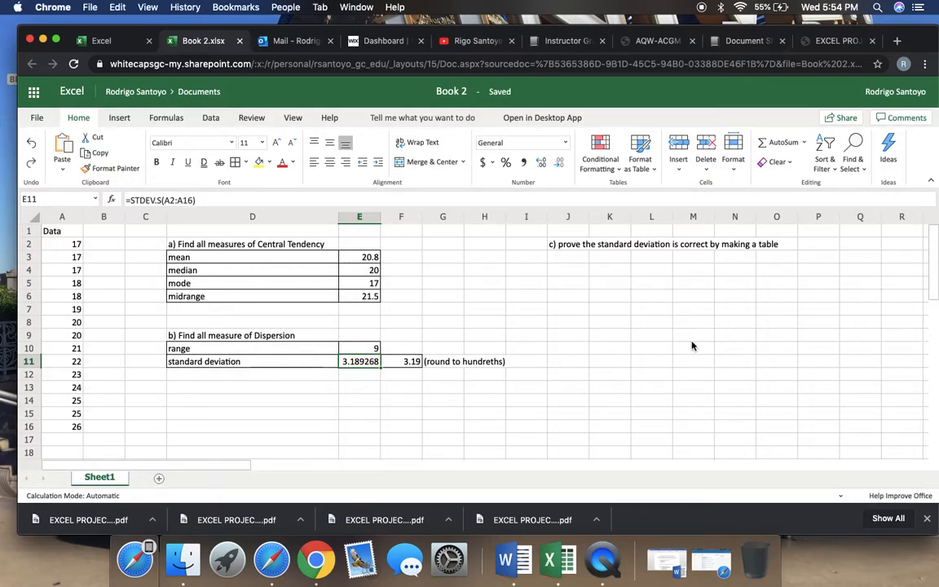
Enter the table headers x, x-mean and (x-mean)^2 in cells J4, K4 and L4
{"action": "left_click", "coordinate": [571, 274]}
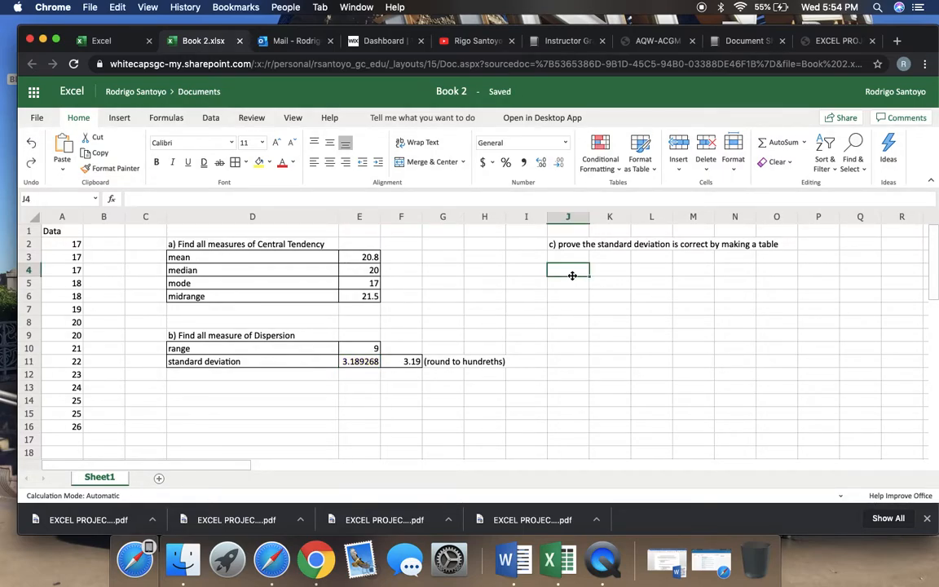
{"action": "type", "text": "x"}
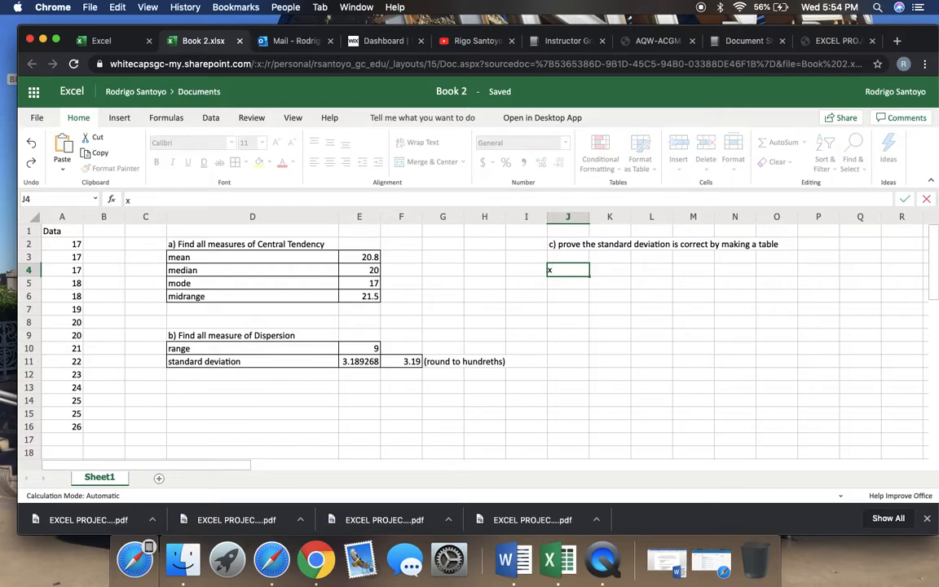
{"action": "key", "text": "Tab"}
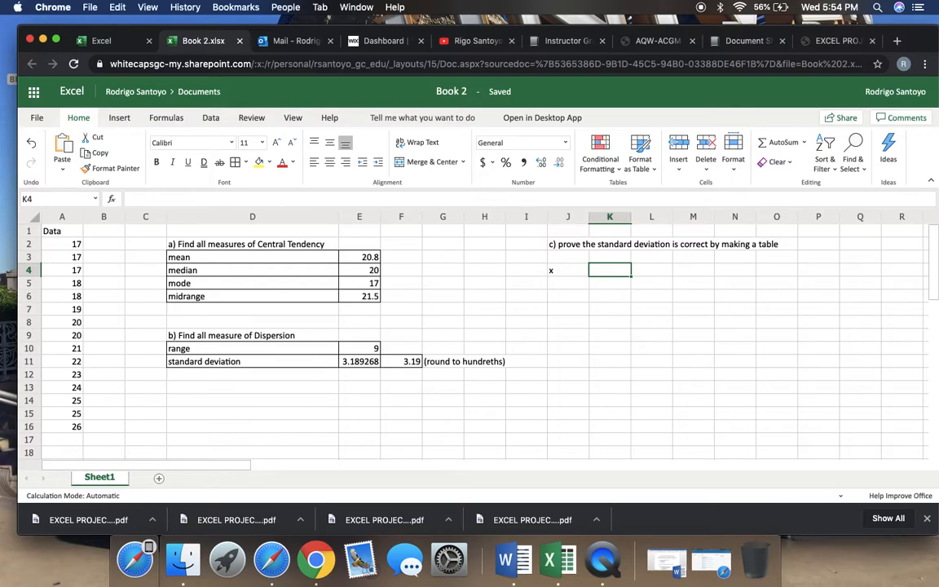
{"action": "type", "text": "x-mean"}
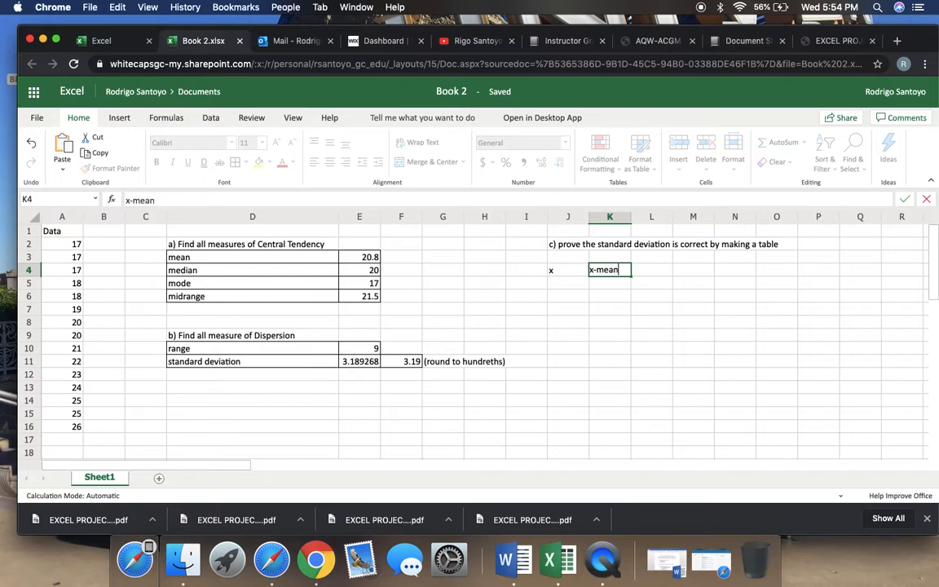
{"action": "key", "text": "Tab"}
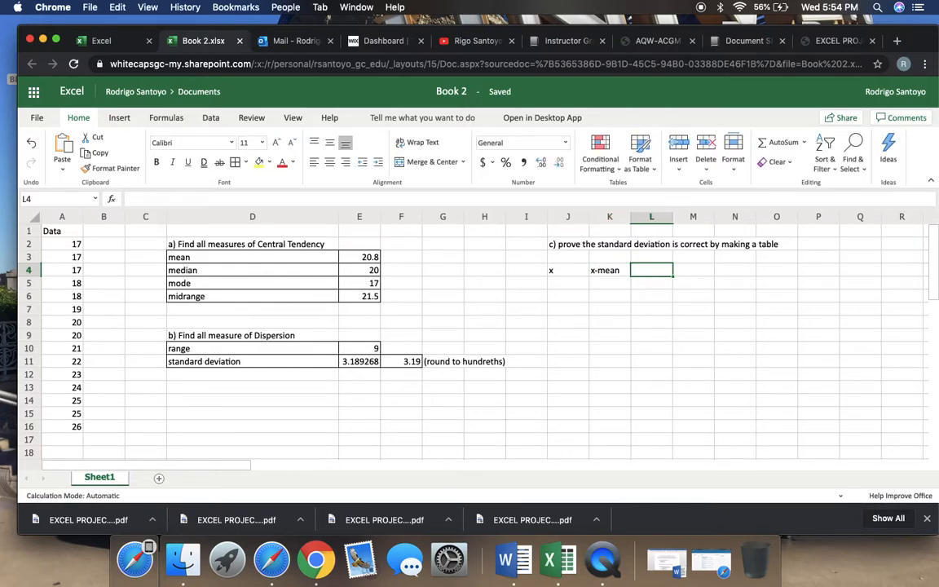
{"action": "type", "text": "(x-mean)"}
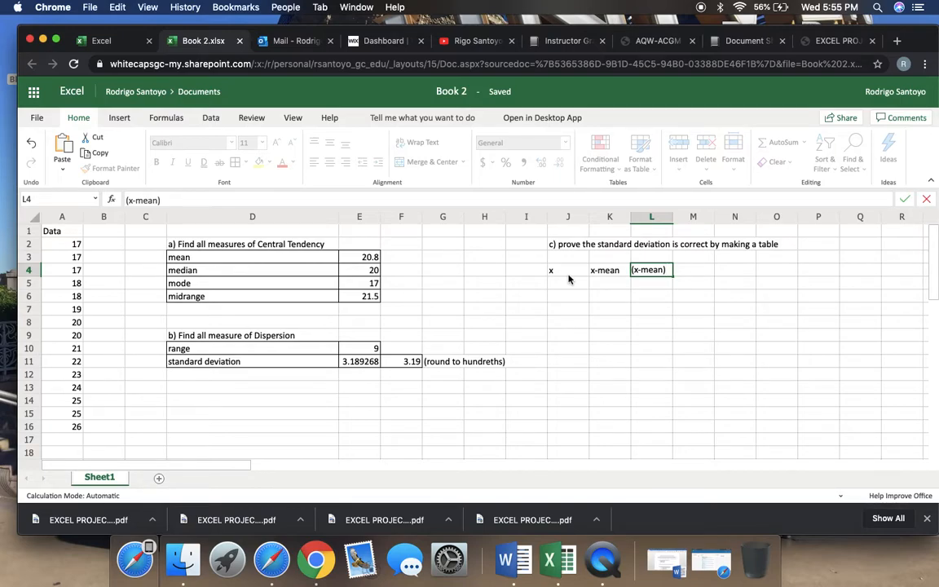
{"action": "type", "text": "^2"}
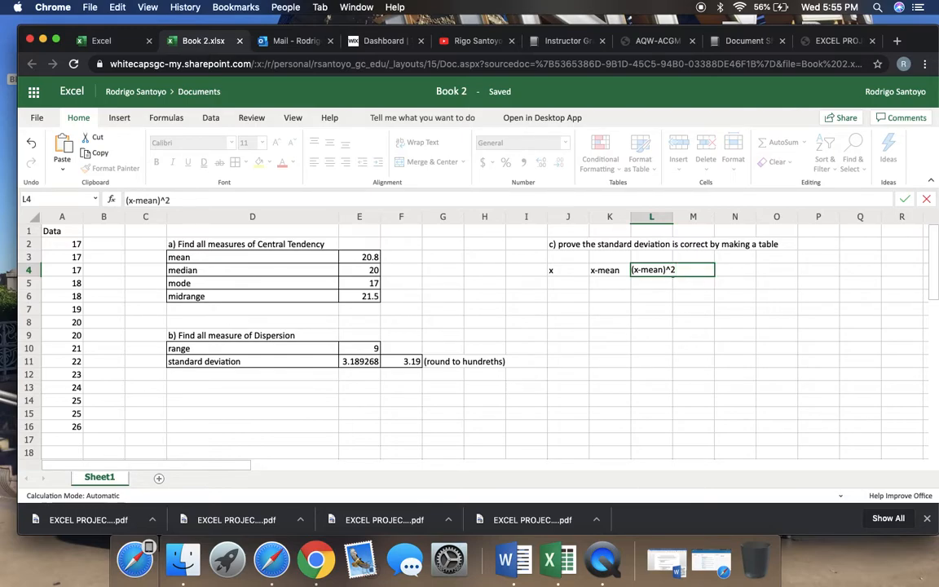
Copy the data values in A2:A16 and paste them under the x header, starting at cell J5
{"action": "key", "text": "Return"}
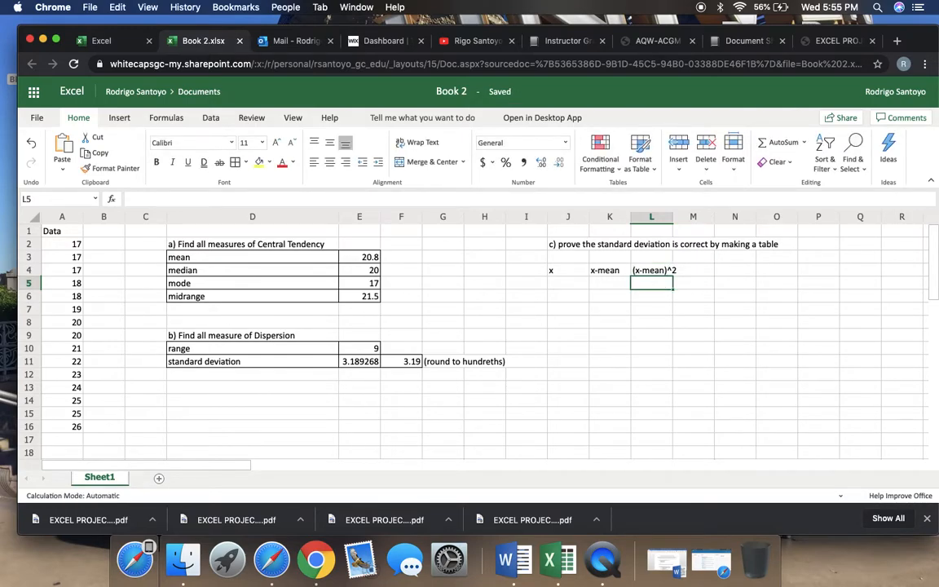
{"action": "left_click", "coordinate": [574, 284]}
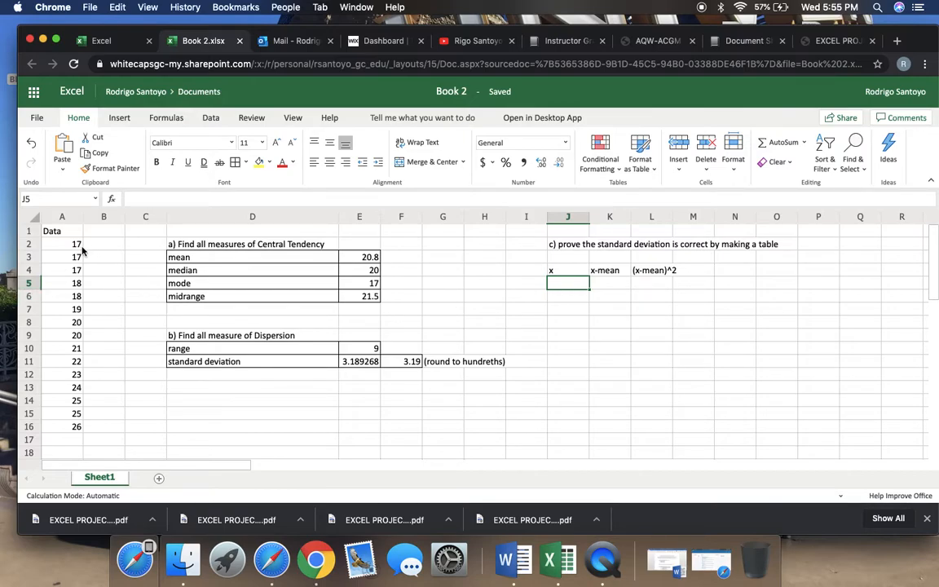
{"action": "left_click_drag", "start_coordinate": [74, 243], "coordinate": [74, 428]}
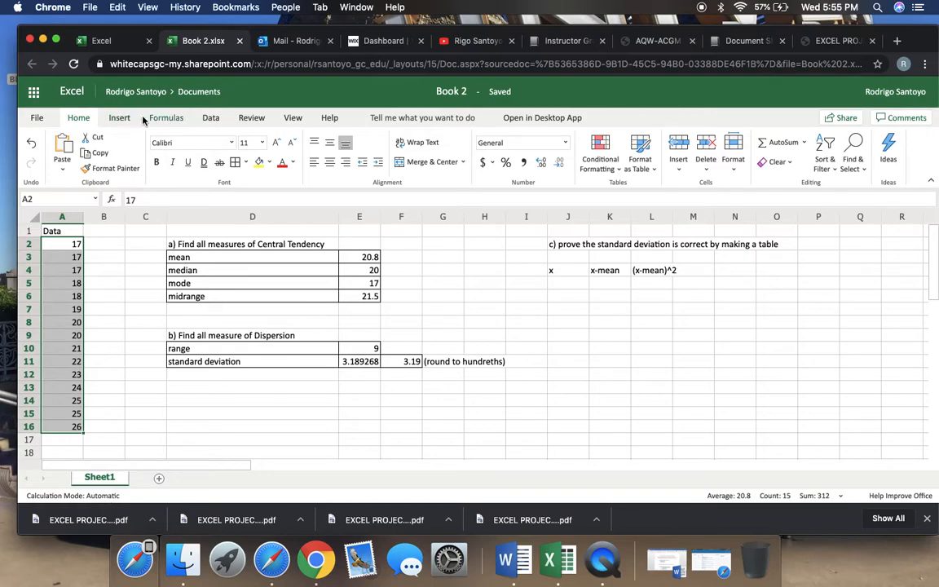
{"action": "left_click", "coordinate": [101, 153]}
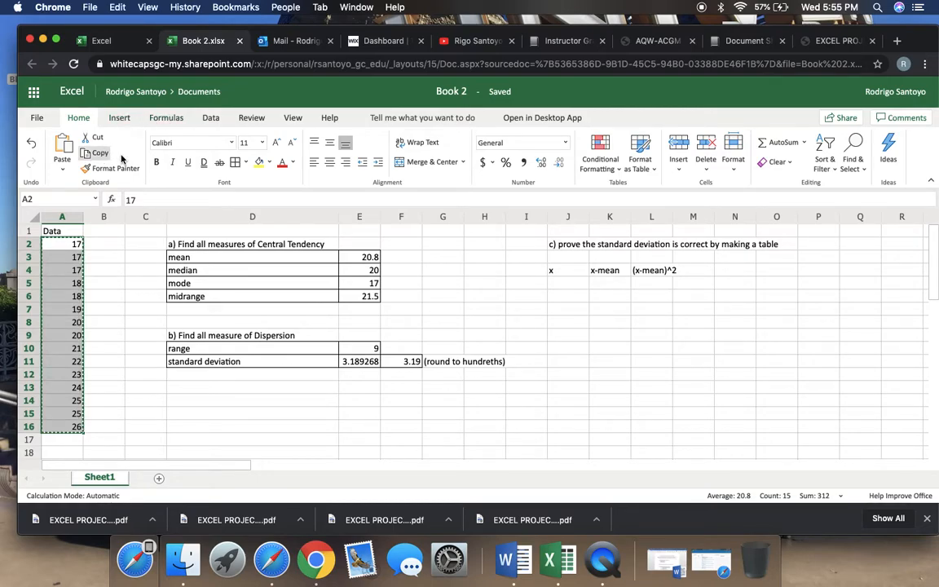
{"action": "left_click", "coordinate": [568, 283]}
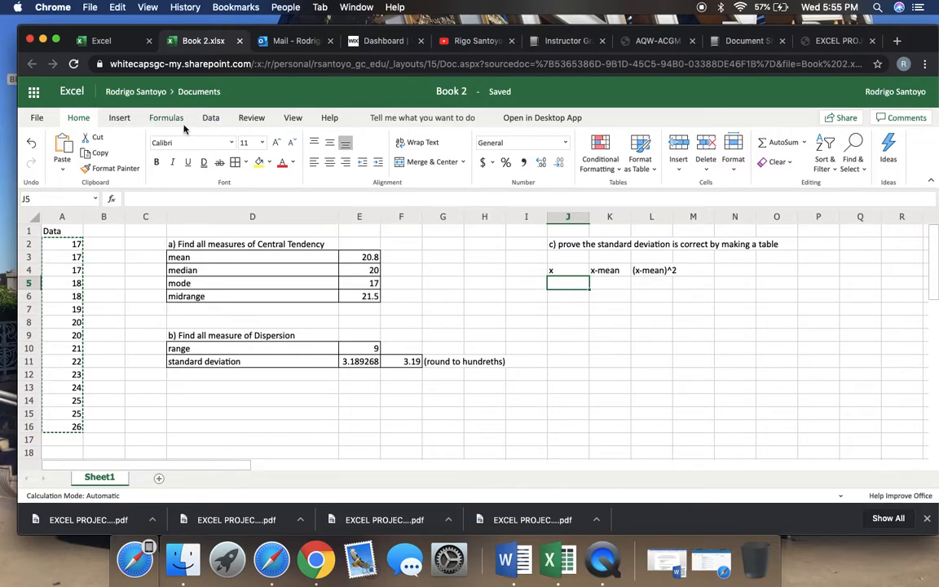
{"action": "left_click", "coordinate": [116, 120]}
{"action": "left_click", "coordinate": [76, 119]}
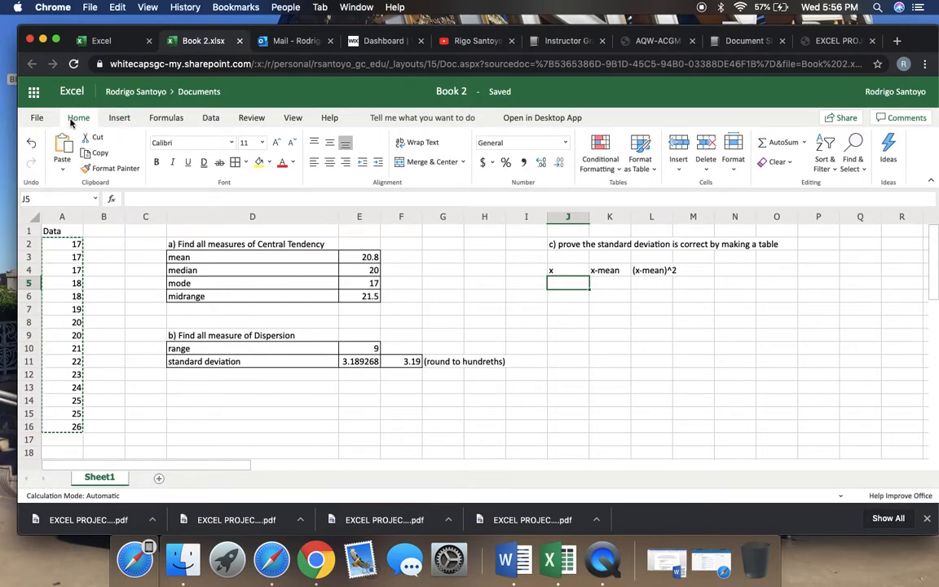
{"action": "left_click", "coordinate": [63, 146]}
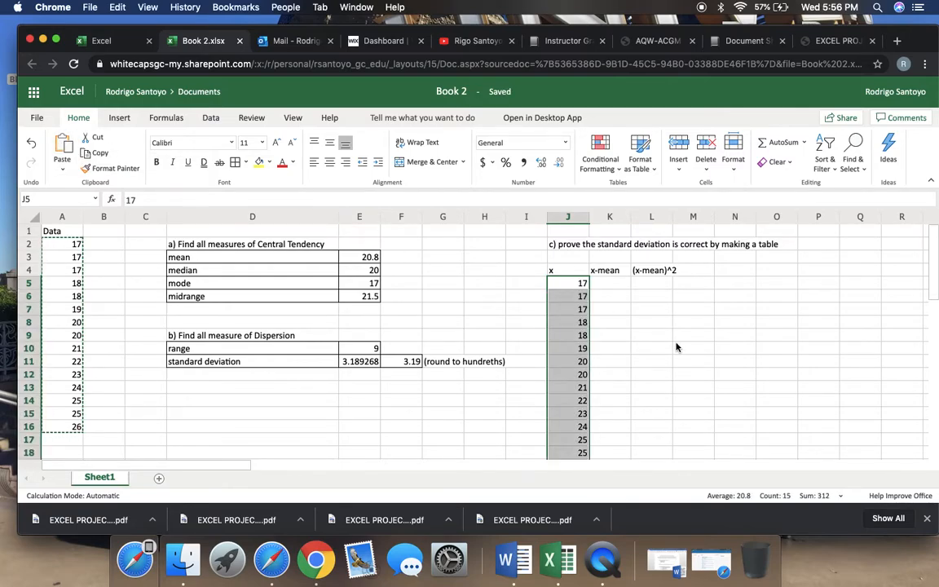
{"action": "scroll", "coordinate": [676, 347], "scroll_direction": "down", "scroll_amount": 3}
{"action": "left_click", "coordinate": [676, 346]}
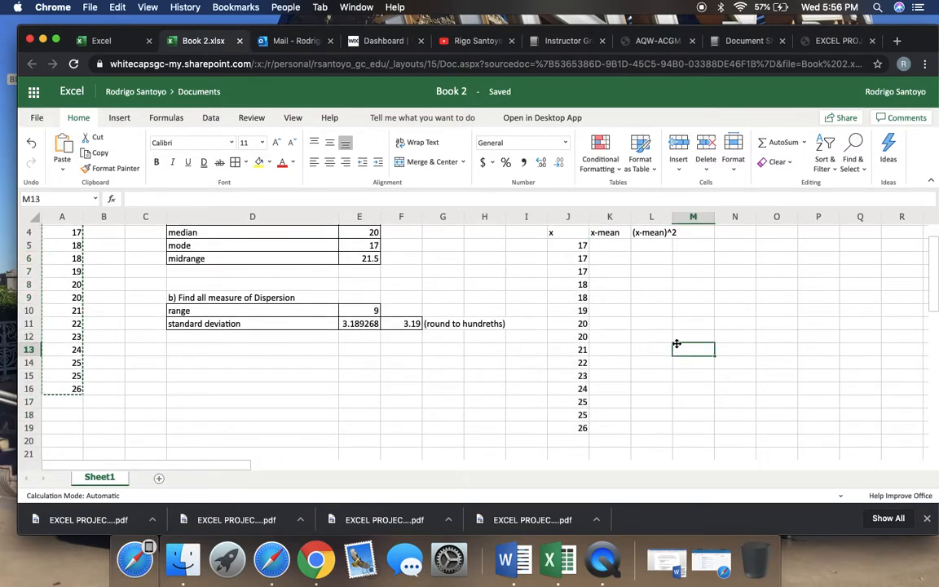
Enter the formula =J5-E3 in cell K5 to subtract the mean from the first x value
{"action": "scroll", "coordinate": [676, 344], "scroll_direction": "up", "scroll_amount": 3}
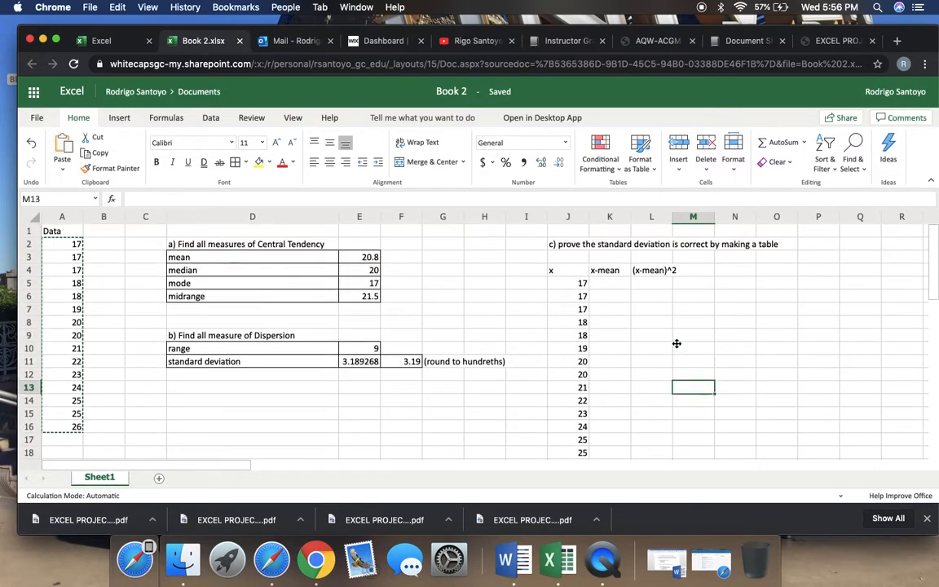
{"action": "left_click", "coordinate": [608, 285]}
{"action": "type", "text": "="}
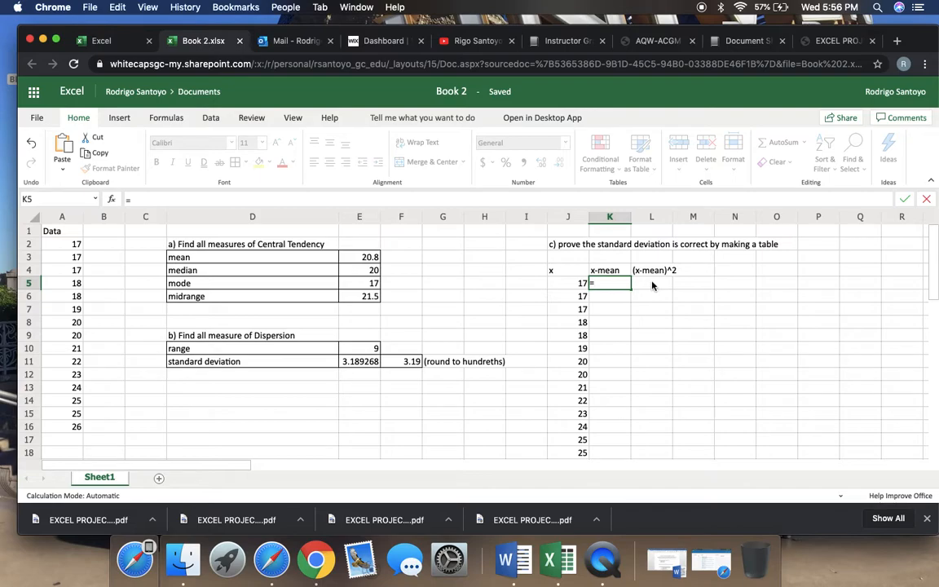
{"action": "left_click", "coordinate": [654, 283]}
{"action": "key", "text": "BackSpace"}
{"action": "key", "text": "BackSpace"}
{"action": "left_click", "coordinate": [569, 283]}
{"action": "type", "text": "-"}
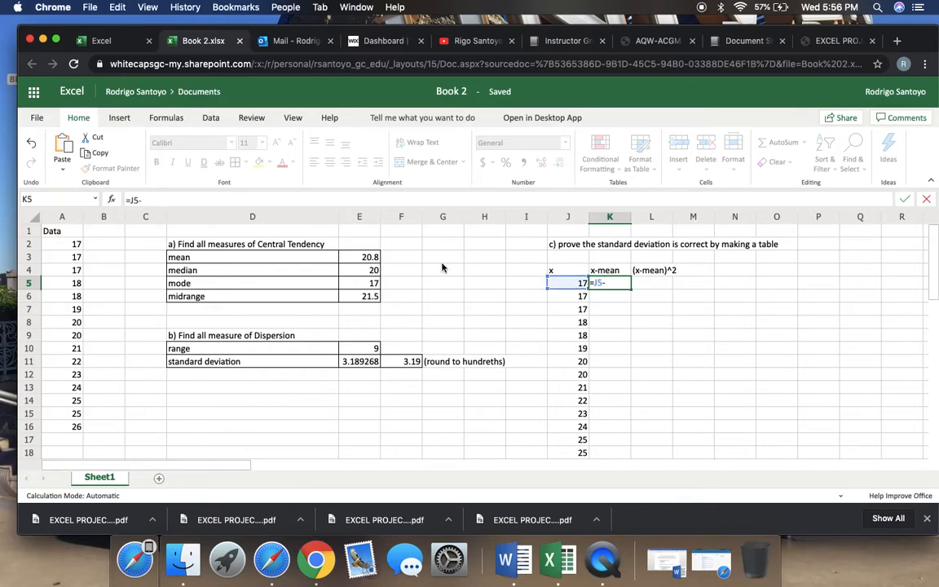
{"action": "left_click", "coordinate": [376, 257]}
{"action": "key", "text": "Return"}
Subtract the mean from the next two x values by entering =J6-E3 in K6 and =J7-E3 in K7
{"action": "type", "text": "="}
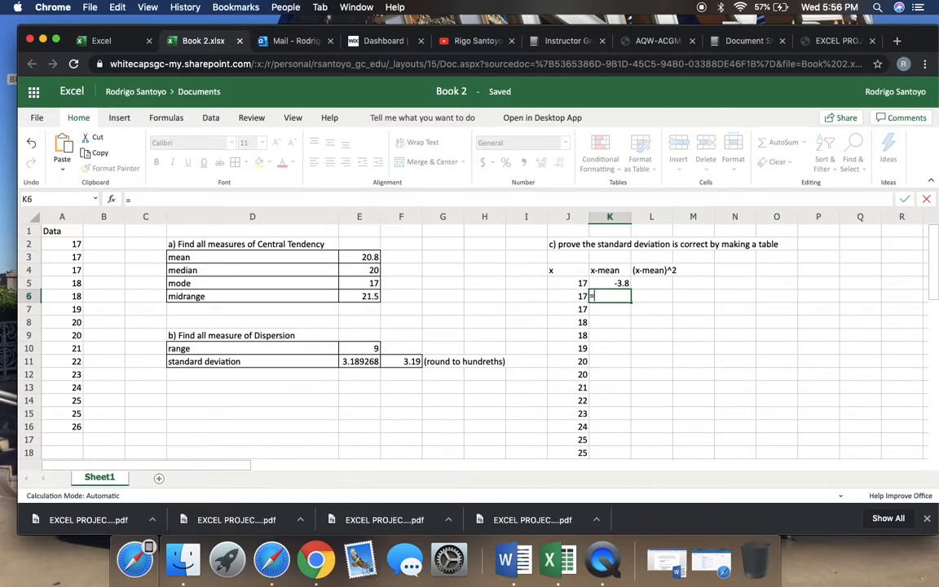
{"action": "left_click", "coordinate": [558, 297]}
{"action": "type", "text": "-"}
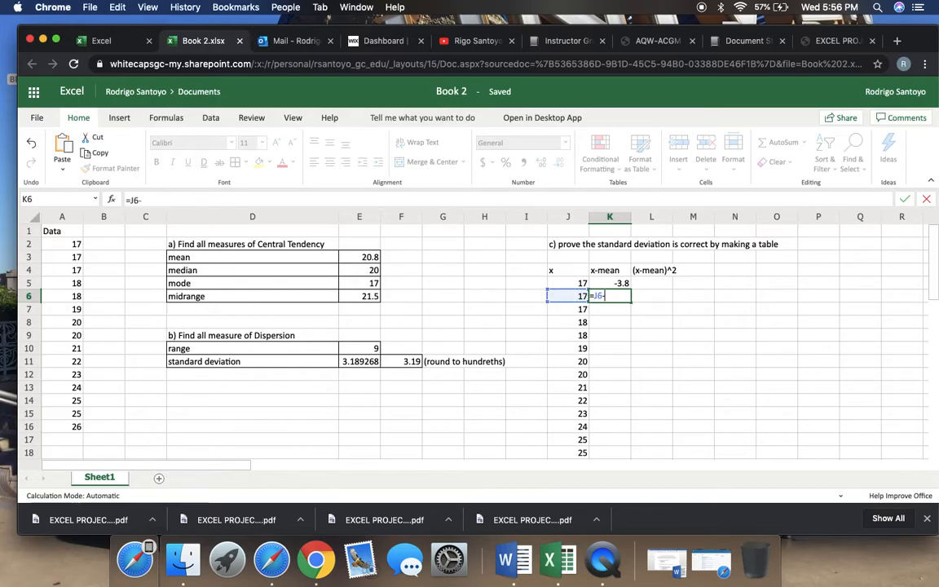
{"action": "left_click", "coordinate": [373, 259]}
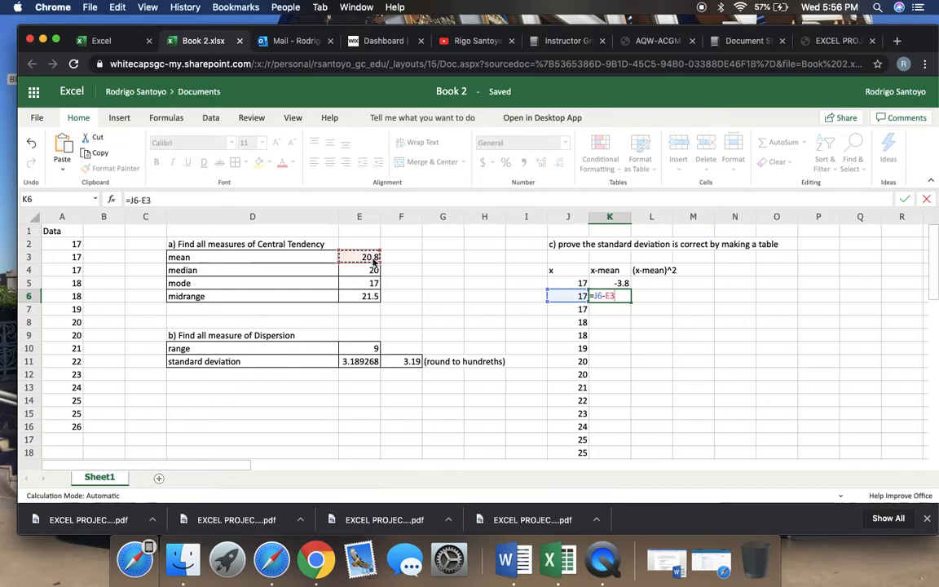
{"action": "key", "text": "Return"}
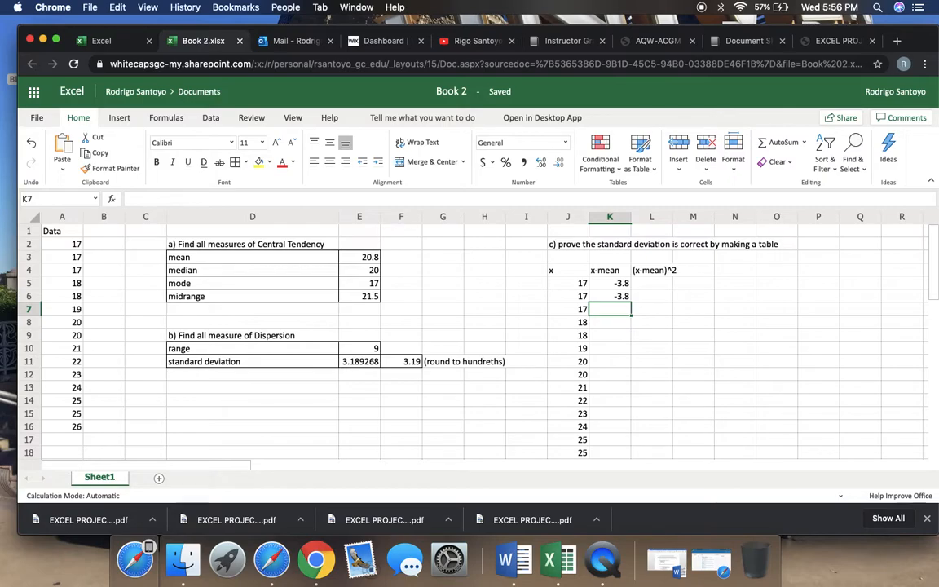
{"action": "type", "text": "="}
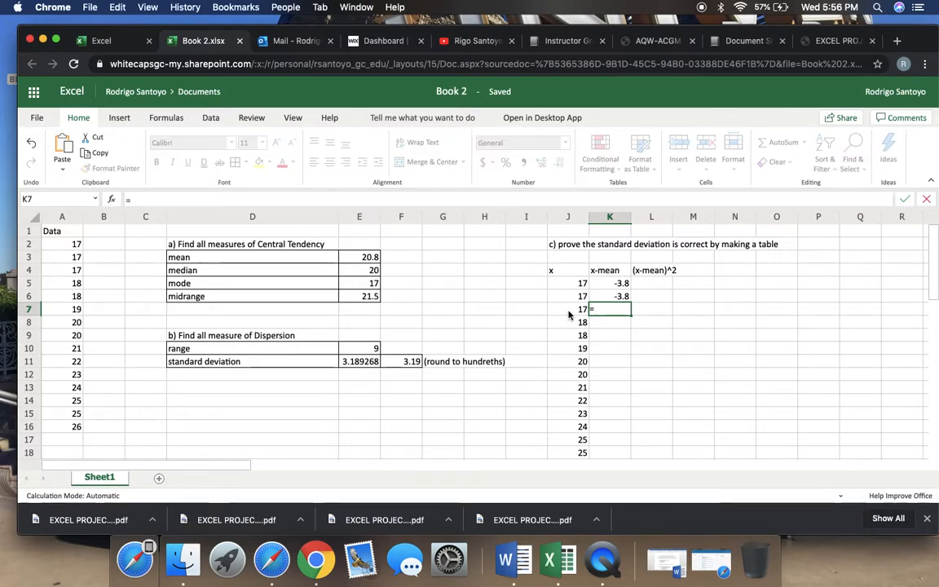
{"action": "type", "text": "-"}
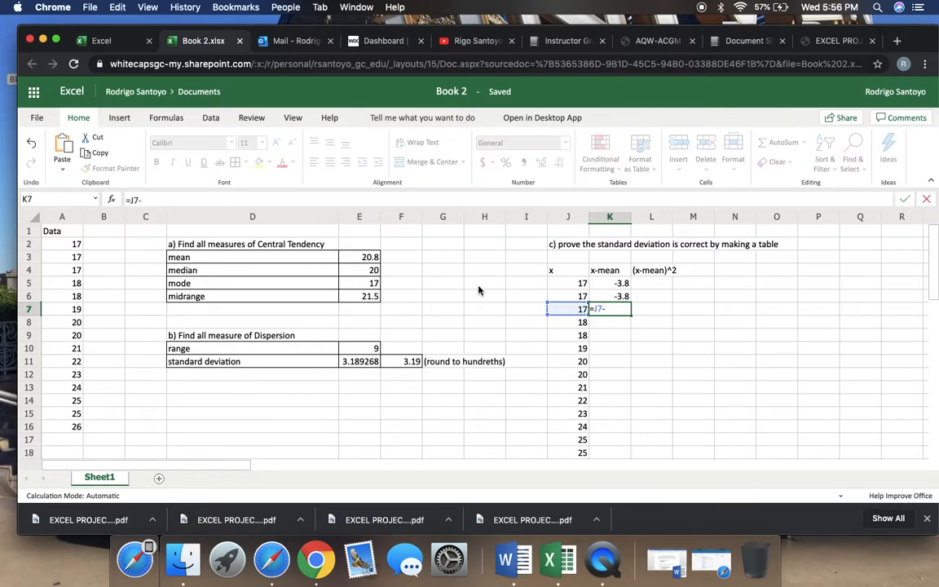
{"action": "left_click", "coordinate": [369, 256]}
{"action": "key", "text": "Return"}
Continue the x-mean column with the formulas =J8-E3 in K8 and =J9-E3 in K9
{"action": "scroll", "coordinate": [373, 259], "scroll_direction": "down", "scroll_amount": 2}
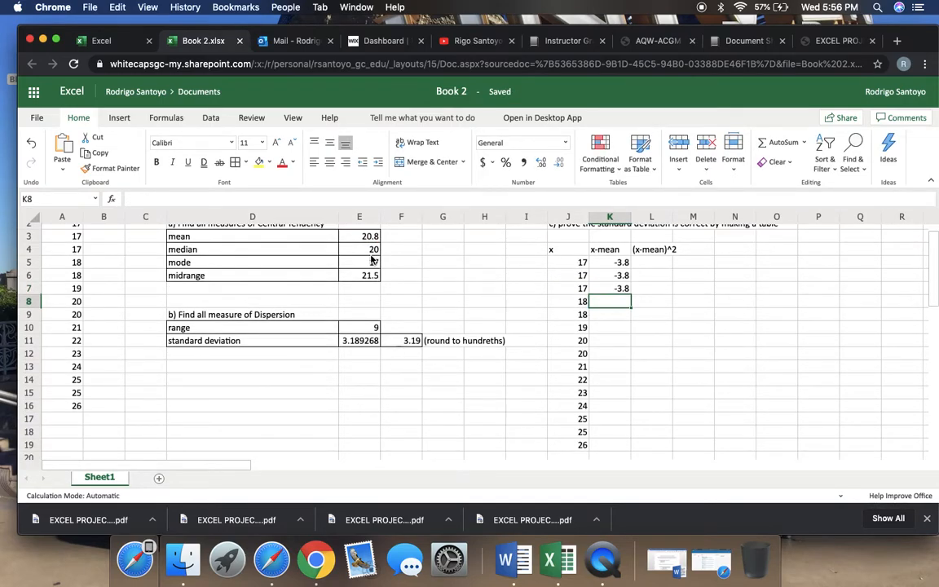
{"action": "type", "text": "="}
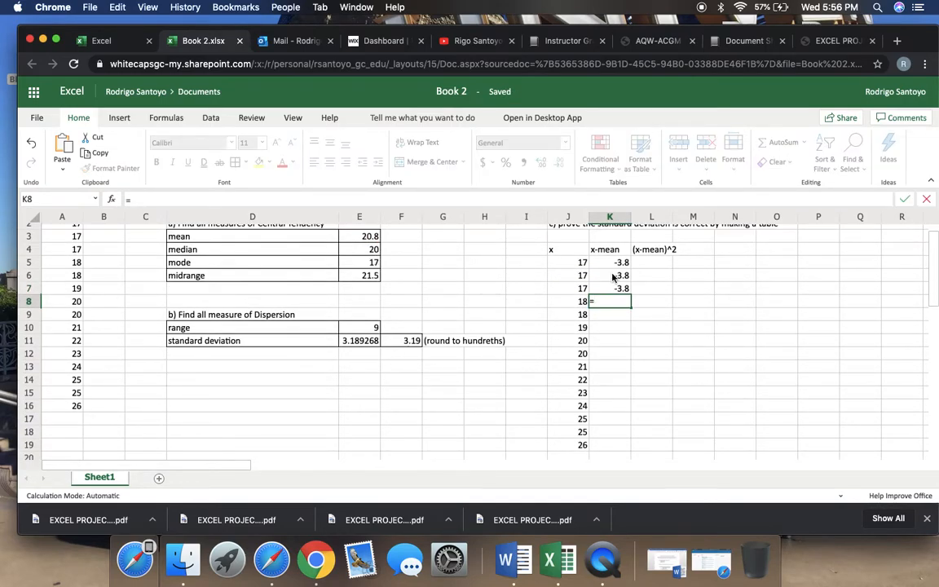
{"action": "left_click", "coordinate": [576, 301]}
{"action": "type", "text": "-"}
{"action": "left_click", "coordinate": [369, 237]}
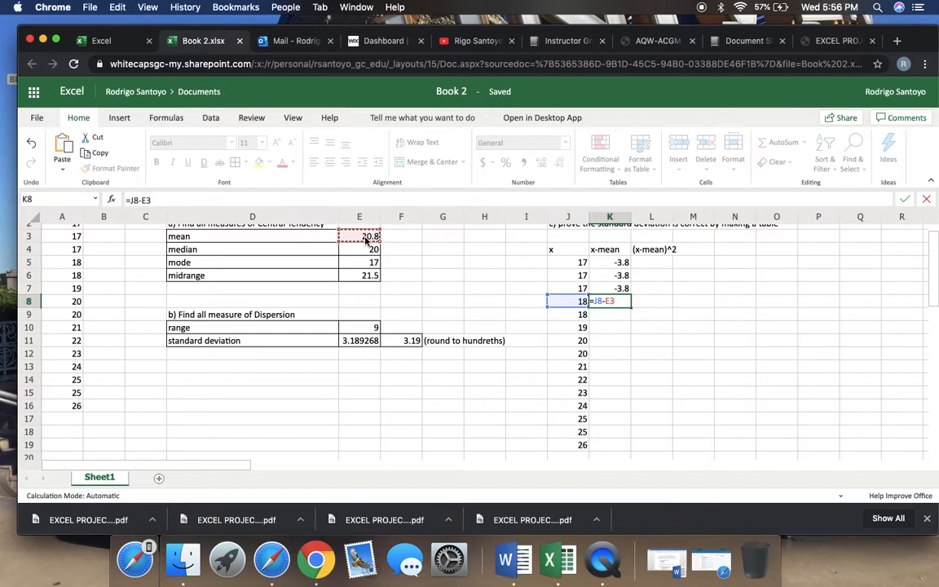
{"action": "key", "text": "Return"}
{"action": "type", "text": "="}
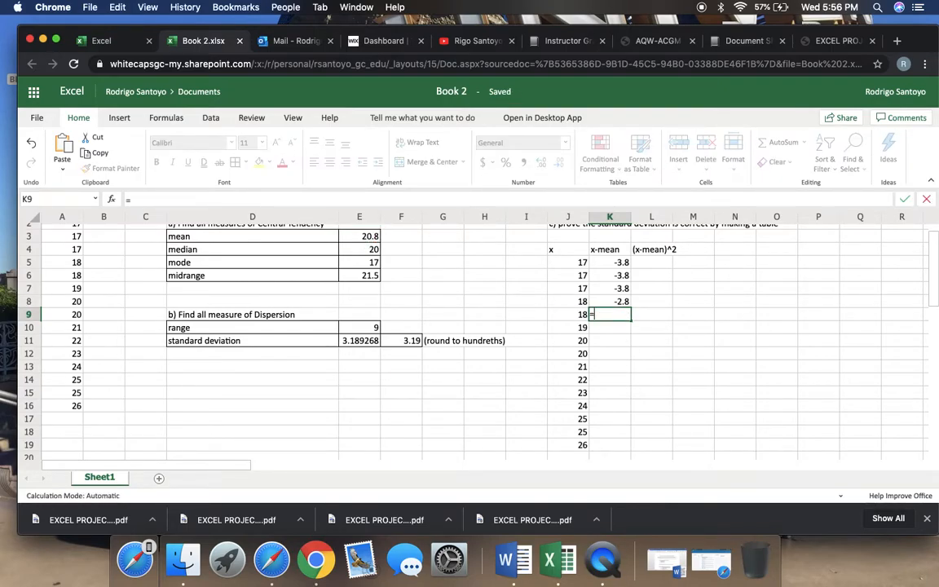
{"action": "left_click", "coordinate": [568, 317]}
{"action": "type", "text": "-"}
{"action": "left_click", "coordinate": [359, 238]}
{"action": "key", "text": "Return"}
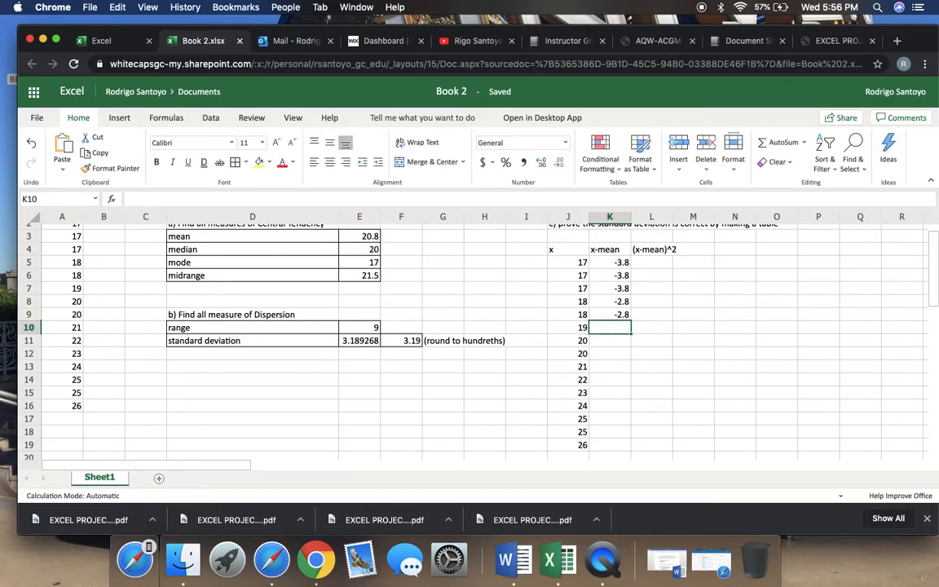
Calculate the deviations in K10 and K11 with the formulas =J10-E3 and =J11-E3
{"action": "type", "text": "="}
{"action": "left_click", "coordinate": [555, 327]}
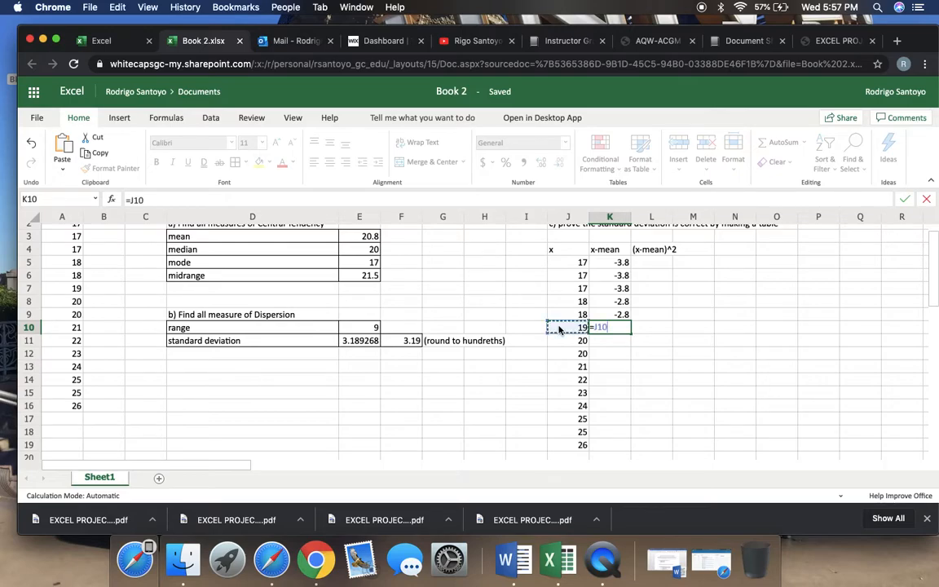
{"action": "type", "text": "-"}
{"action": "left_click", "coordinate": [369, 236]}
{"action": "key", "text": "Return"}
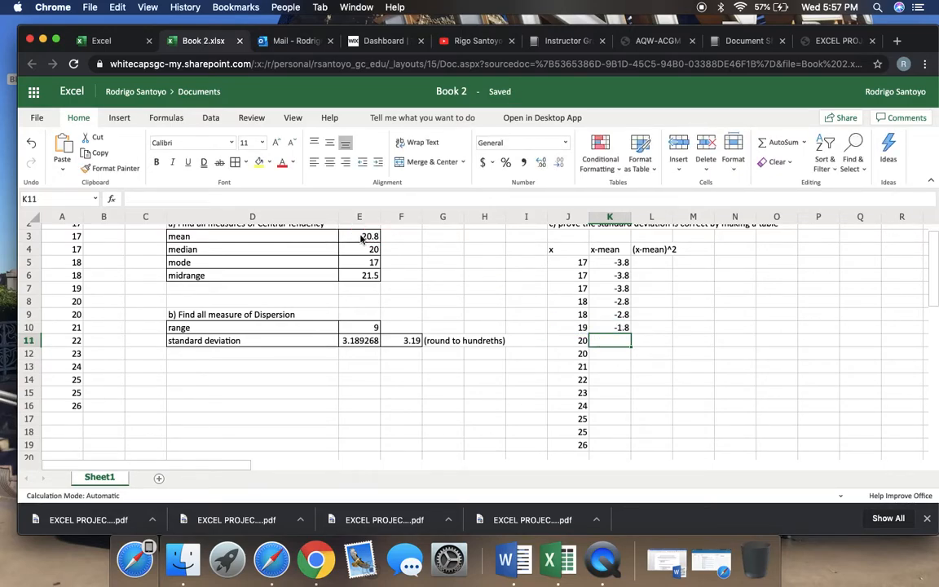
{"action": "type", "text": "="}
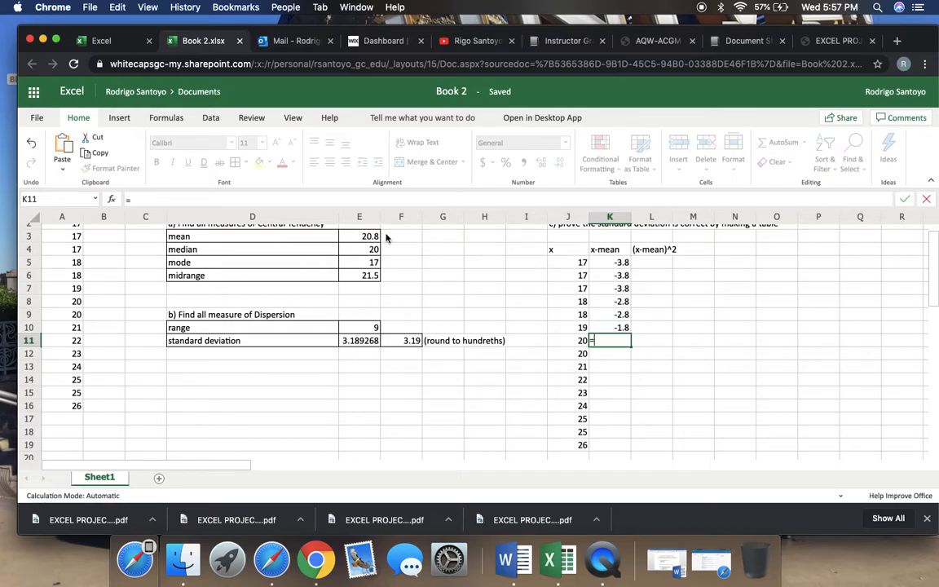
{"action": "left_click", "coordinate": [566, 336]}
{"action": "type", "text": "-"}
{"action": "left_click", "coordinate": [354, 237]}
{"action": "key", "text": "Return"}
Enter the formula =J12-E3 in cell K12 of the x-mean column
{"action": "type", "text": "="}
{"action": "left_click", "coordinate": [565, 355]}
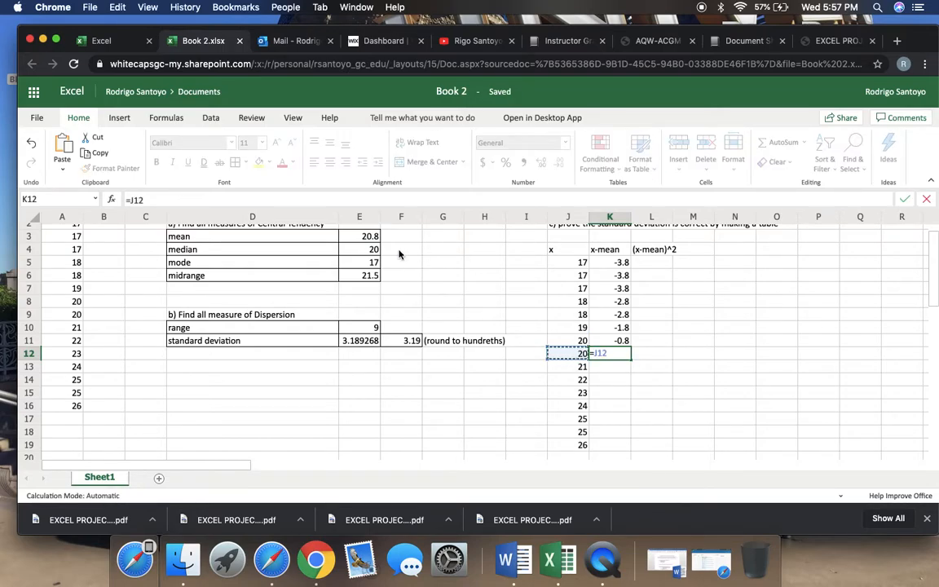
{"action": "type", "text": "-"}
{"action": "left_click", "coordinate": [367, 236]}
{"action": "key", "text": "Return"}
{"action": "type", "text": "="}
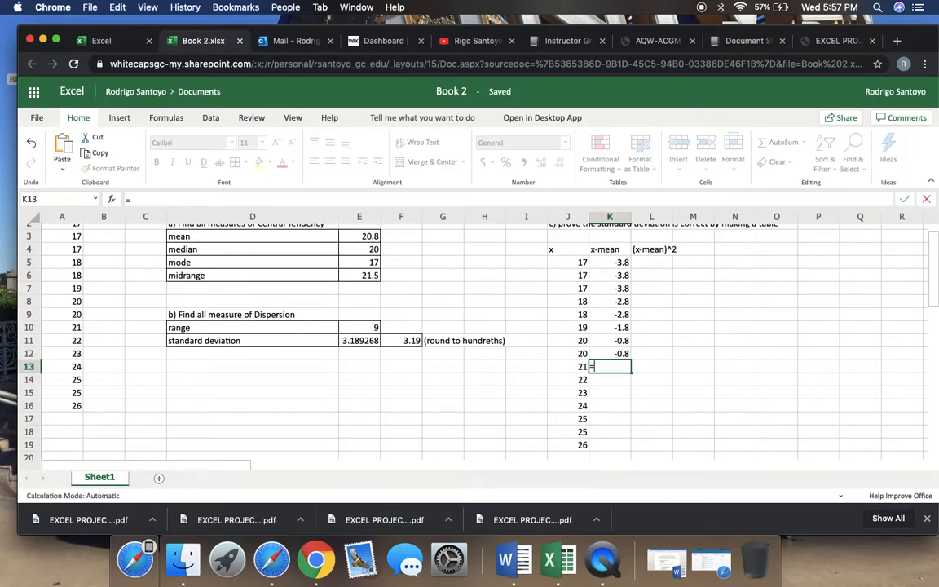
{"action": "left_click", "coordinate": [575, 367]}
{"action": "type", "text": "-"}
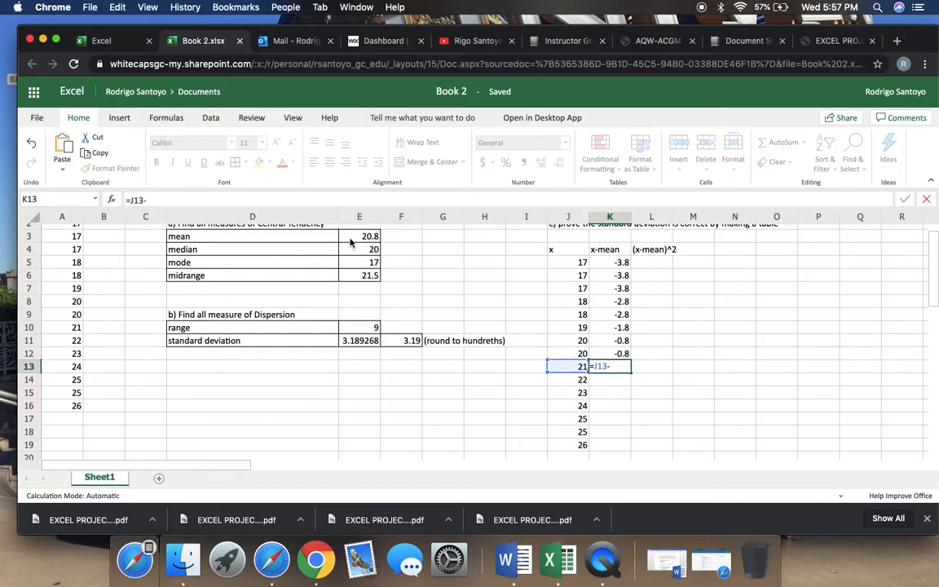
{"action": "left_click", "coordinate": [253, 236]}
{"action": "key", "text": "Return"}
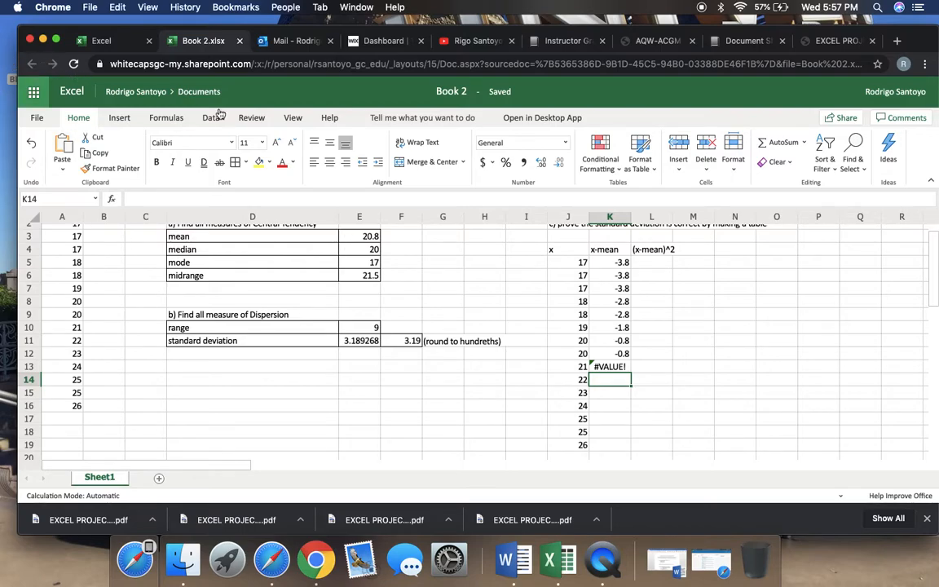
{"action": "left_click", "coordinate": [30, 143]}
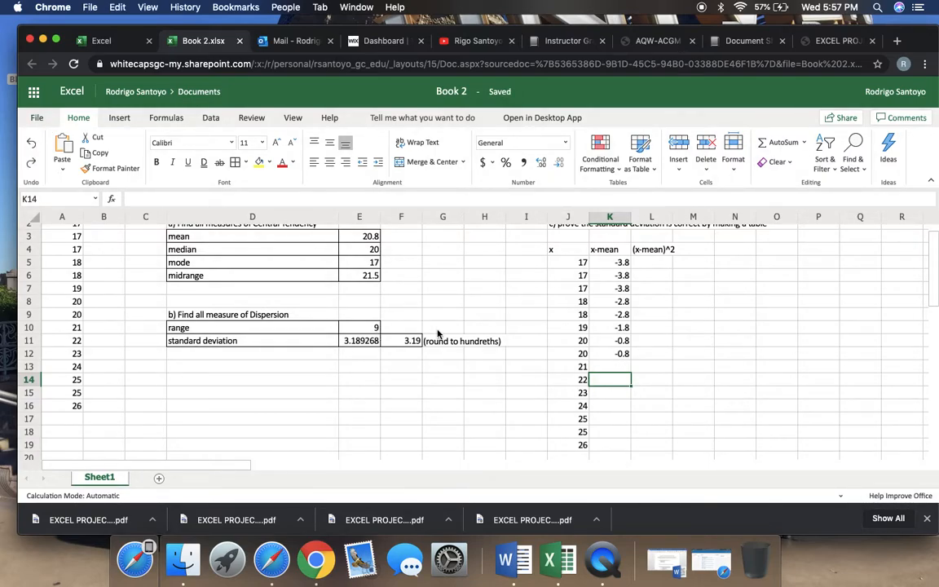
Enter the deviation formulas =J13-E3 in cell K13 and =J14-E3 in cell K14
{"action": "left_click", "coordinate": [619, 369]}
{"action": "type", "text": "="}
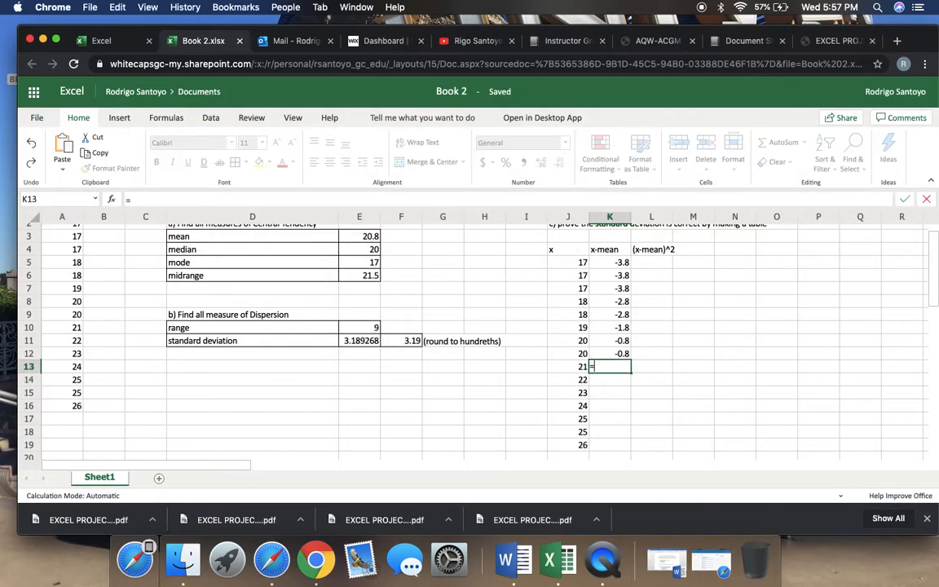
{"action": "left_click", "coordinate": [575, 368]}
{"action": "type", "text": "-"}
{"action": "left_click", "coordinate": [371, 236]}
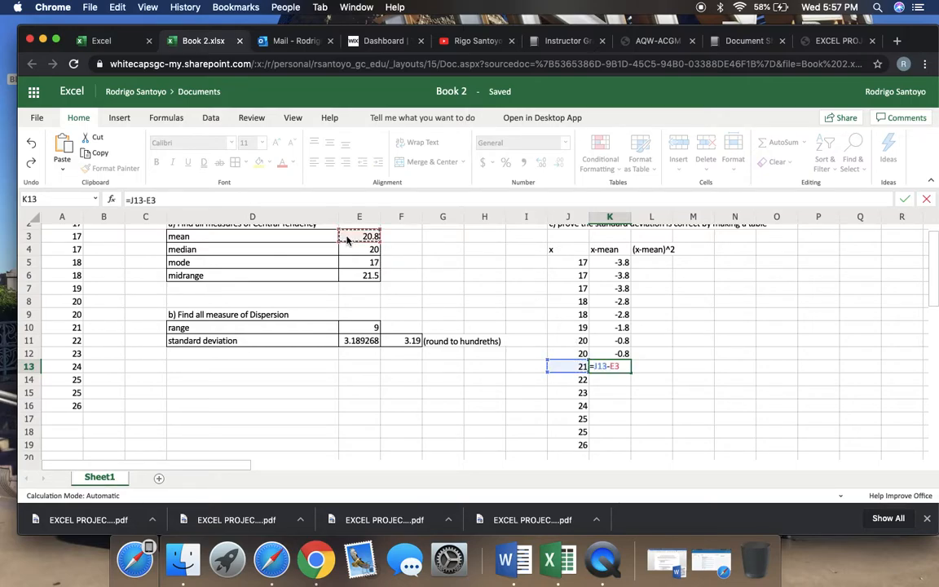
{"action": "key", "text": "Return"}
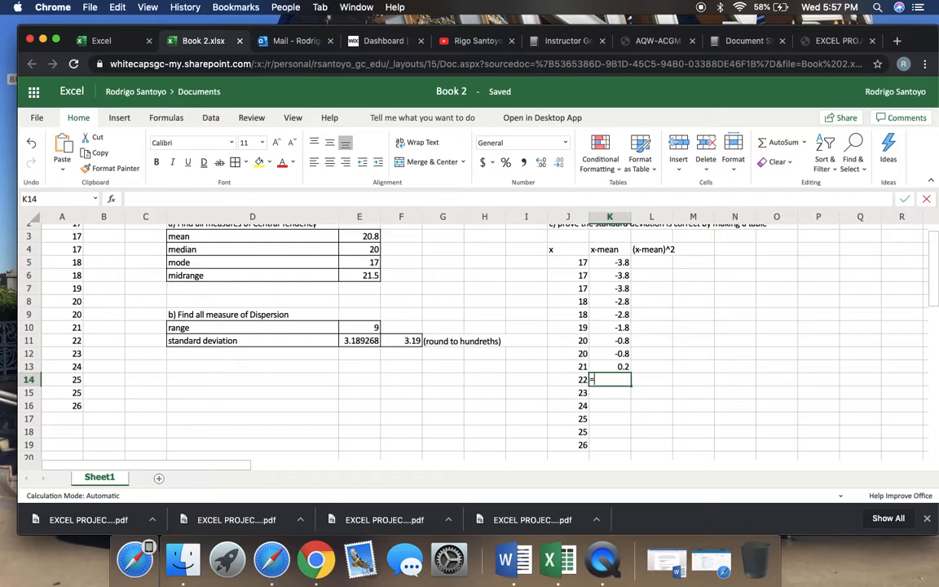
{"action": "type", "text": "="}
{"action": "left_click", "coordinate": [568, 382]}
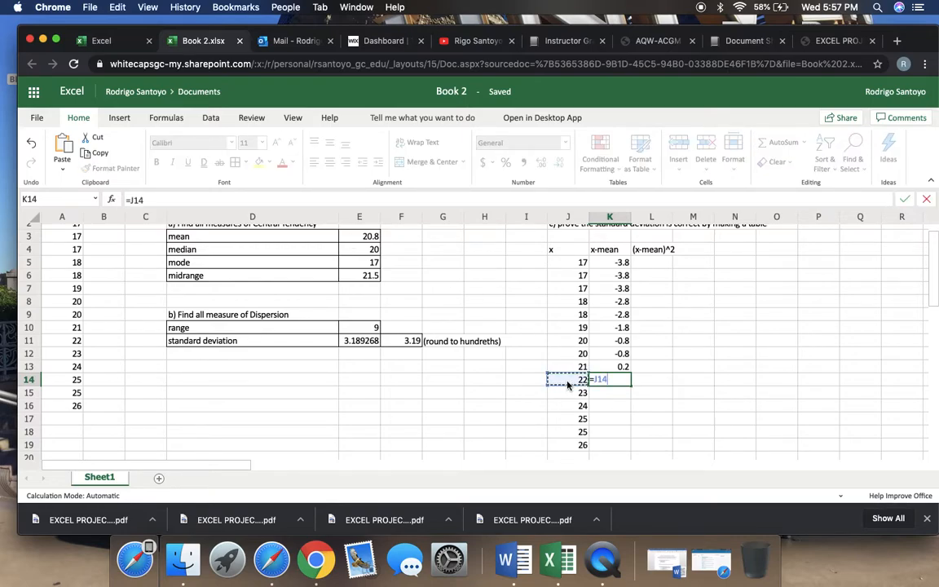
{"action": "type", "text": "-"}
{"action": "left_click", "coordinate": [367, 237]}
{"action": "key", "text": "Return"}
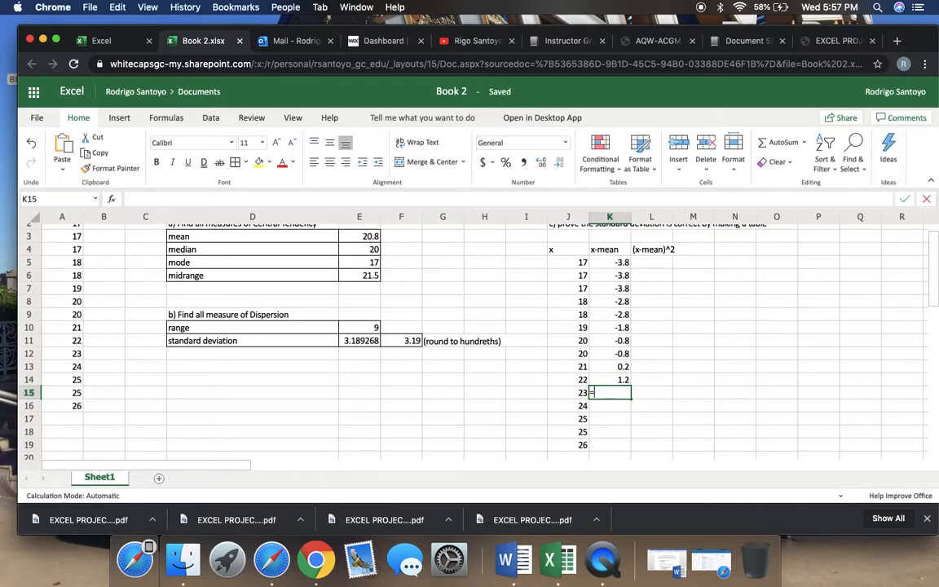
Enter the deviation formulas =J15-E3 in cell K15 and =J16-E3 in cell K16
{"action": "type", "text": "="}
{"action": "left_click", "coordinate": [552, 391]}
{"action": "type", "text": "-"}
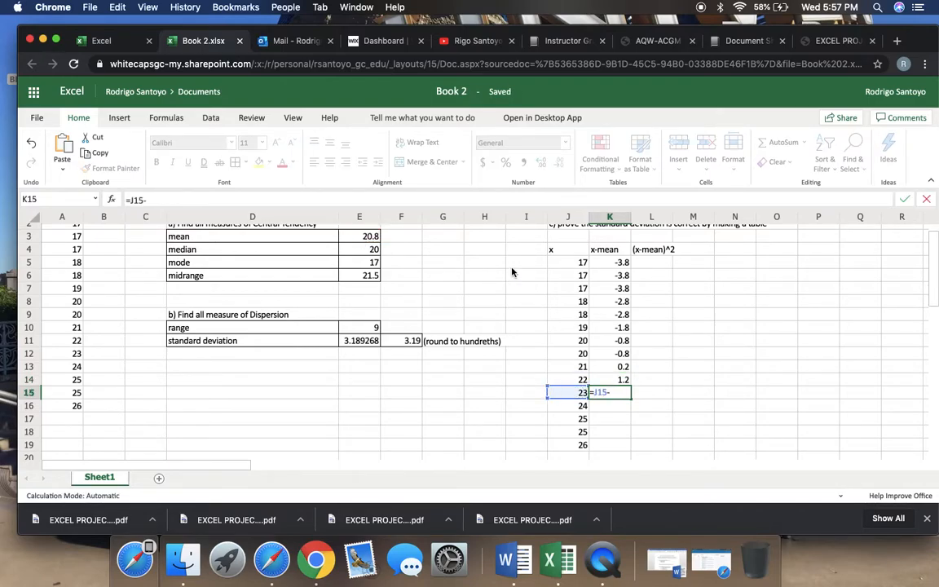
{"action": "left_click", "coordinate": [367, 237]}
{"action": "key", "text": "Return"}
{"action": "type", "text": "="}
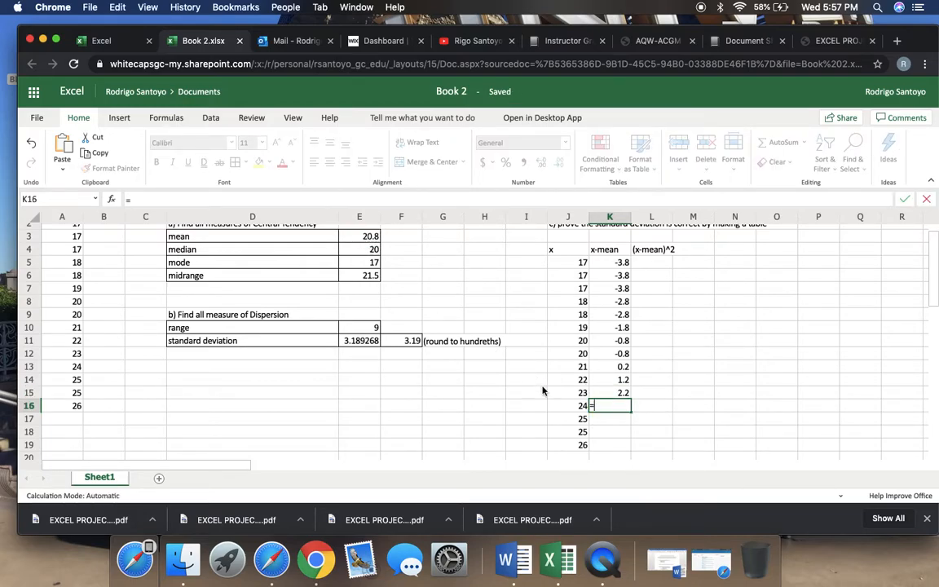
{"action": "left_click", "coordinate": [556, 408]}
{"action": "type", "text": "-"}
{"action": "left_click", "coordinate": [360, 240]}
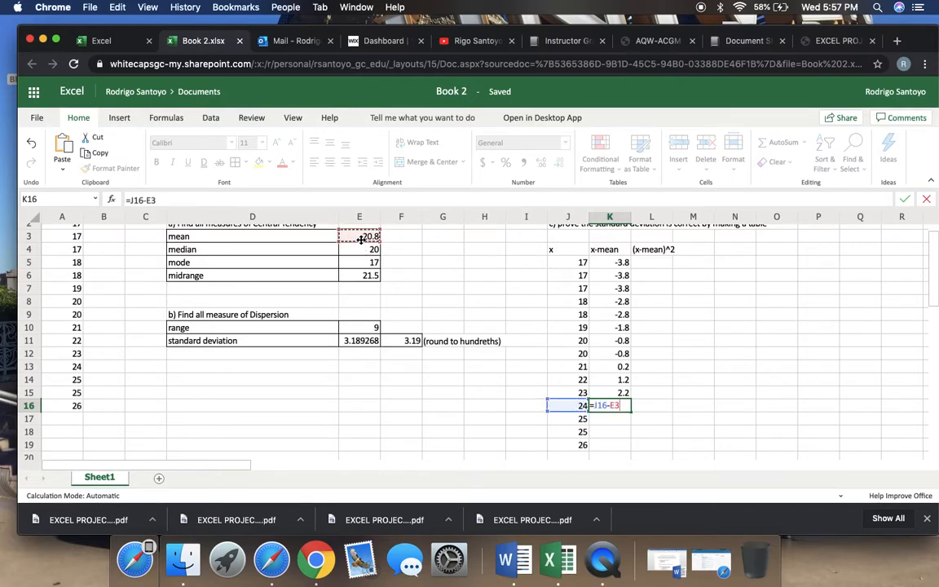
{"action": "key", "text": "Return"}
Continue the x-mean column with the formulas =J17-E3 in K17 and =J18-E3 in K18
{"action": "type", "text": "="}
{"action": "left_click", "coordinate": [555, 419]}
{"action": "type", "text": "-"}
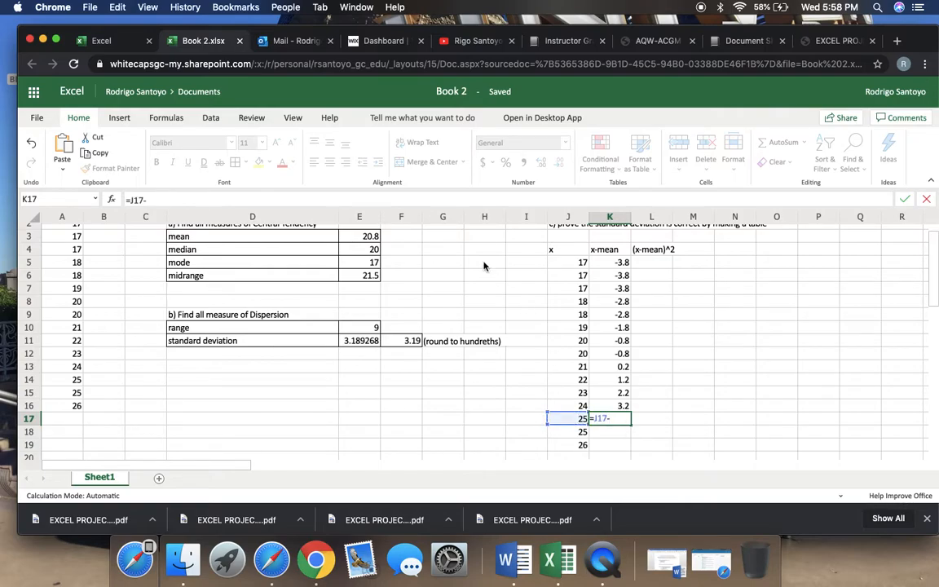
{"action": "left_click", "coordinate": [374, 239]}
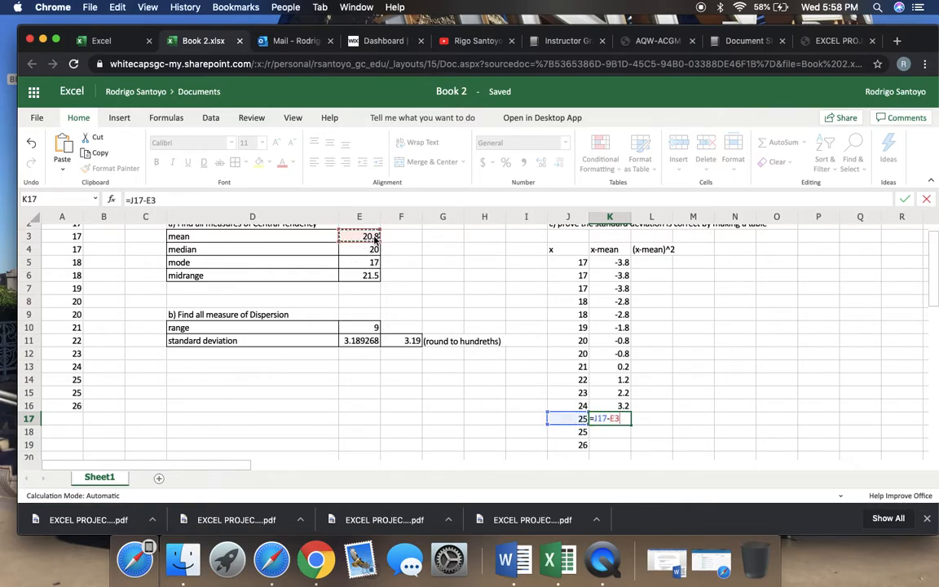
{"action": "key", "text": "Return"}
{"action": "type", "text": "="}
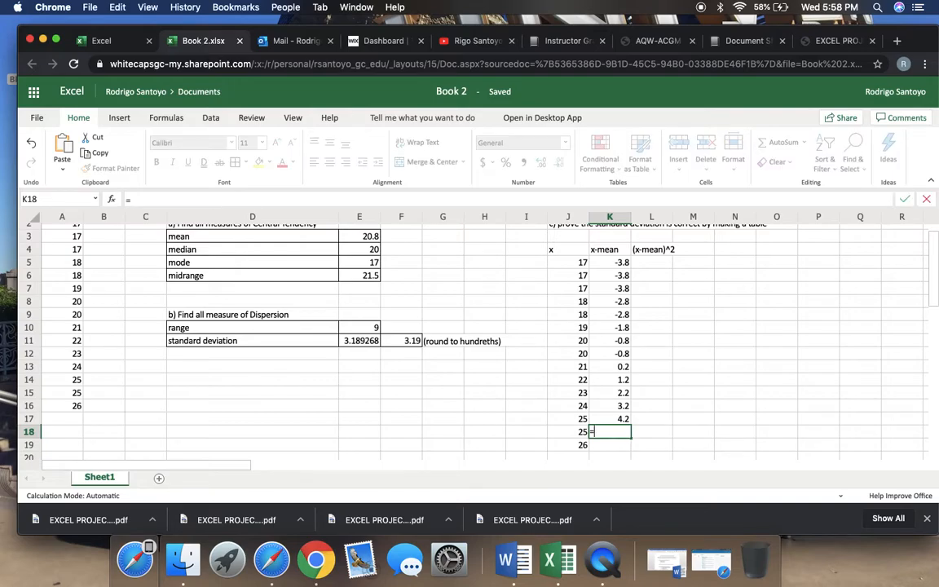
{"action": "left_click", "coordinate": [562, 438]}
{"action": "type", "text": "-"}
{"action": "left_click", "coordinate": [367, 239]}
{"action": "key", "text": "Return"}
Complete the x-mean column by entering the formula =J19-E3 in cell K19
{"action": "type", "text": "="}
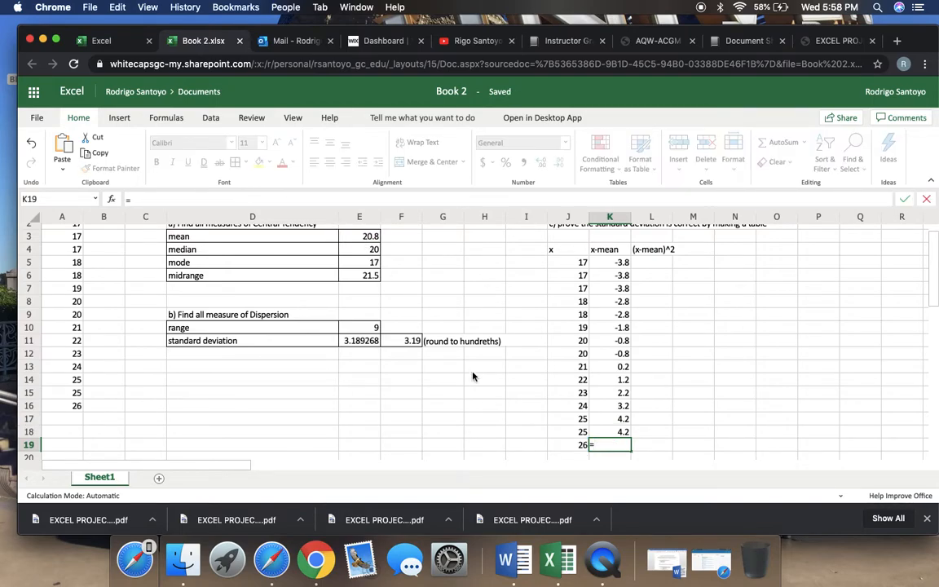
{"action": "left_click", "coordinate": [562, 446]}
{"action": "type", "text": "-"}
{"action": "left_click", "coordinate": [370, 236]}
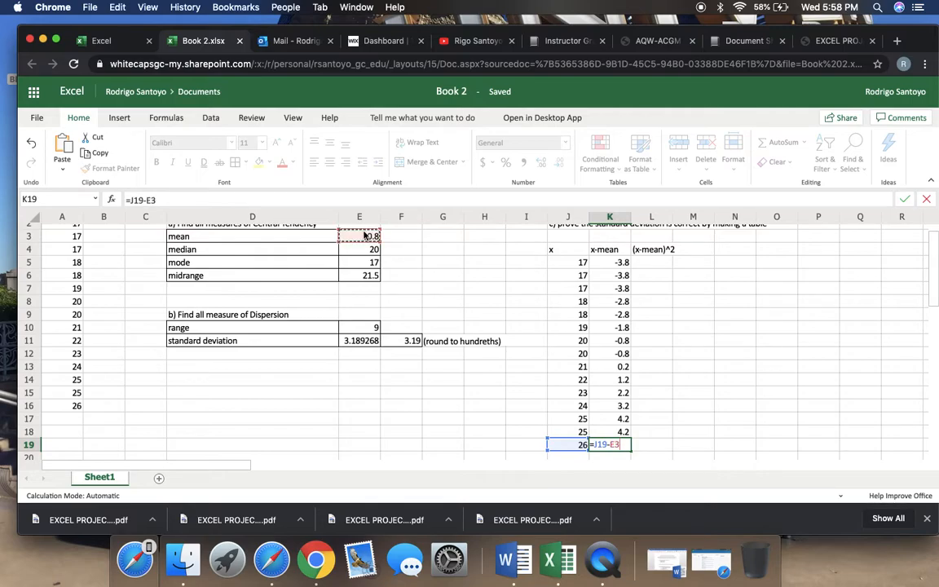
{"action": "key", "text": "Return"}
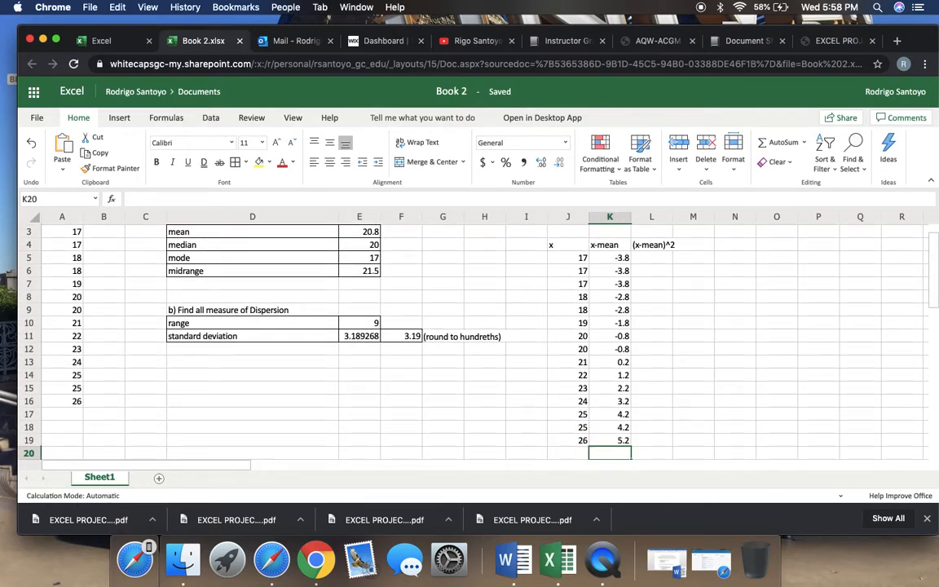
Try totalling the deviations K5:K19 with the SUM function in cell K20, and undo the entry
{"action": "scroll", "coordinate": [473, 335], "scroll_direction": "down", "scroll_amount": 1}
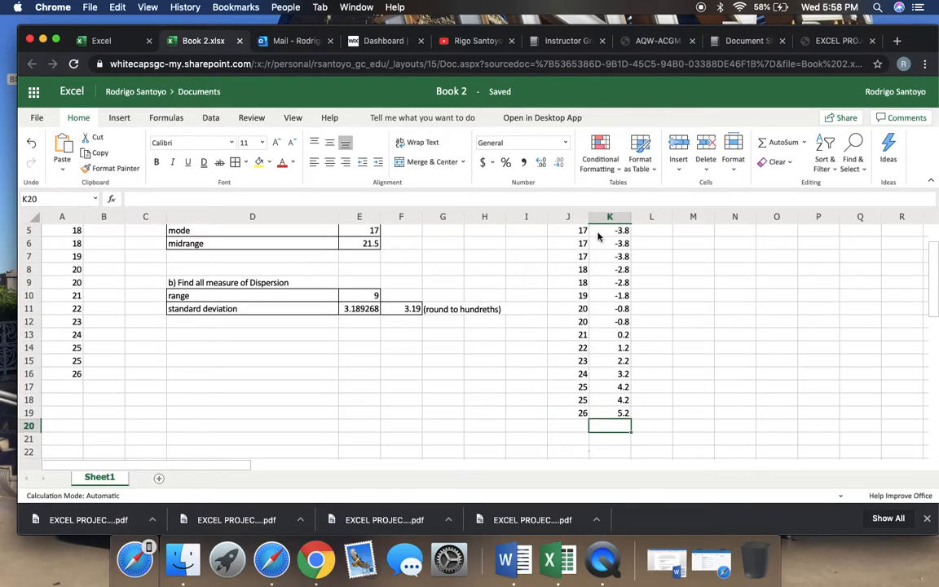
{"action": "scroll", "coordinate": [605, 277], "scroll_direction": "up", "scroll_amount": 1}
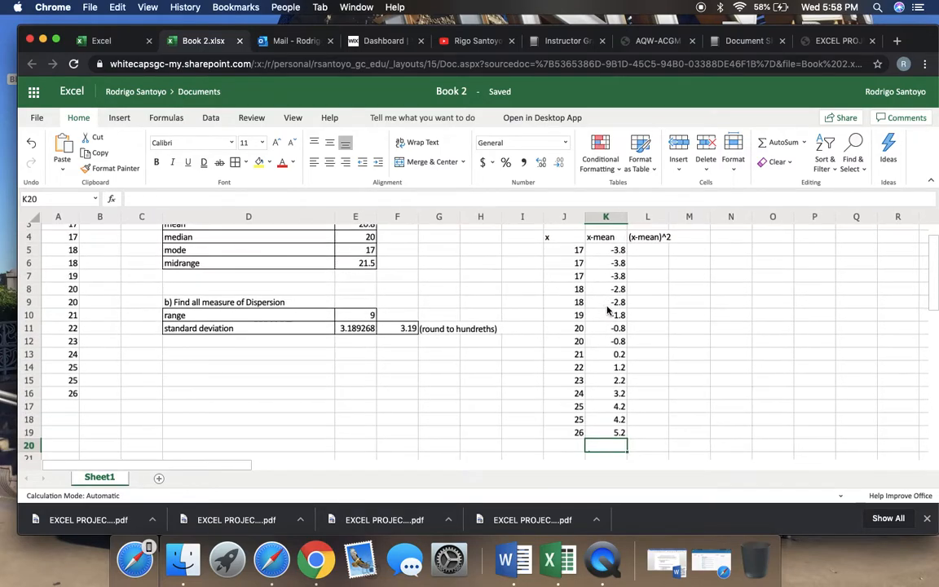
{"action": "left_click_drag", "start_coordinate": [616, 254], "coordinate": [618, 438]}
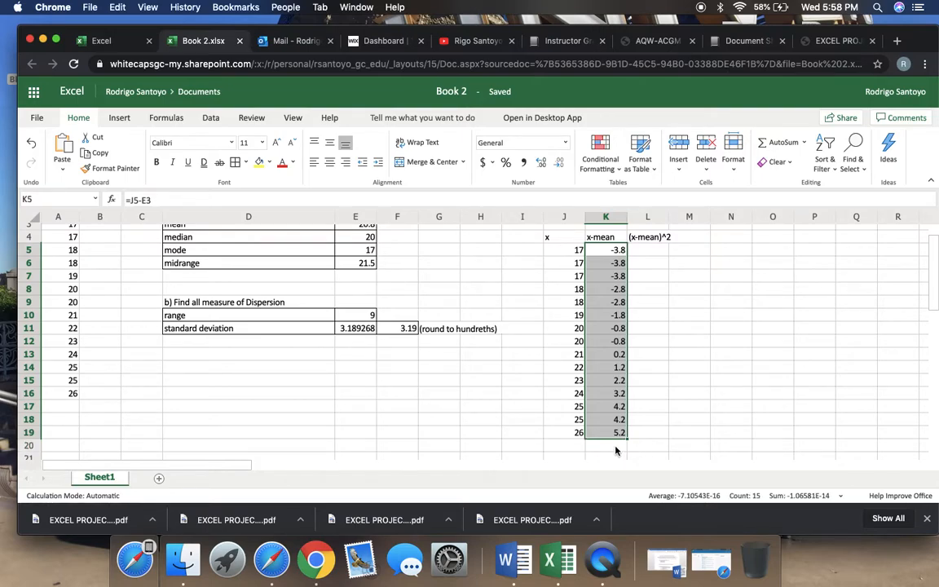
{"action": "left_click", "coordinate": [616, 447]}
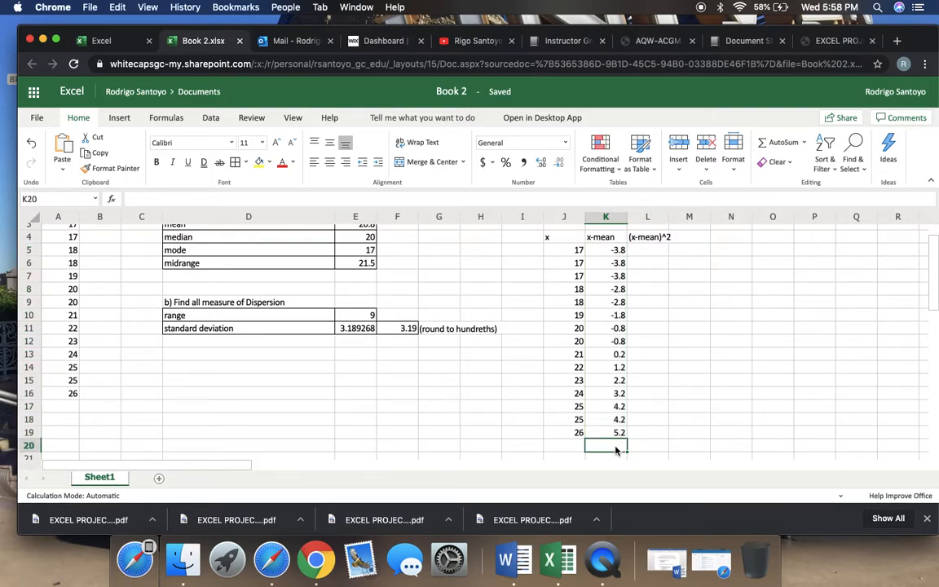
{"action": "type", "text": "="}
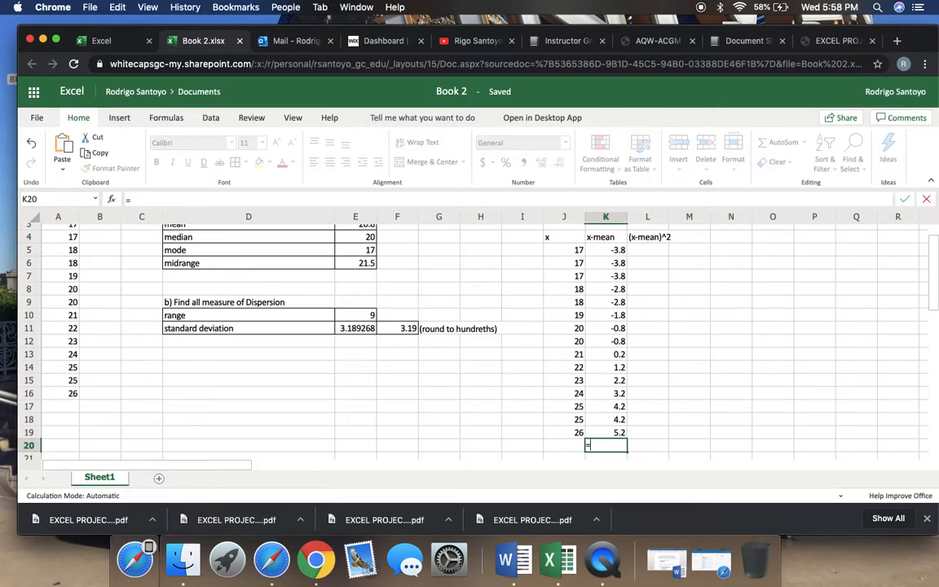
{"action": "type", "text": "sum("}
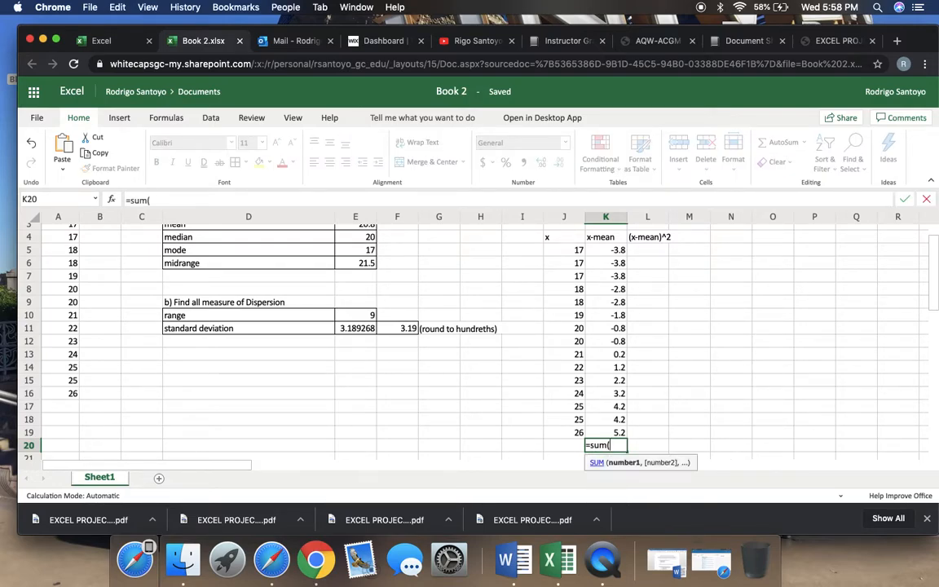
{"action": "left_click_drag", "start_coordinate": [606, 250], "coordinate": [604, 438]}
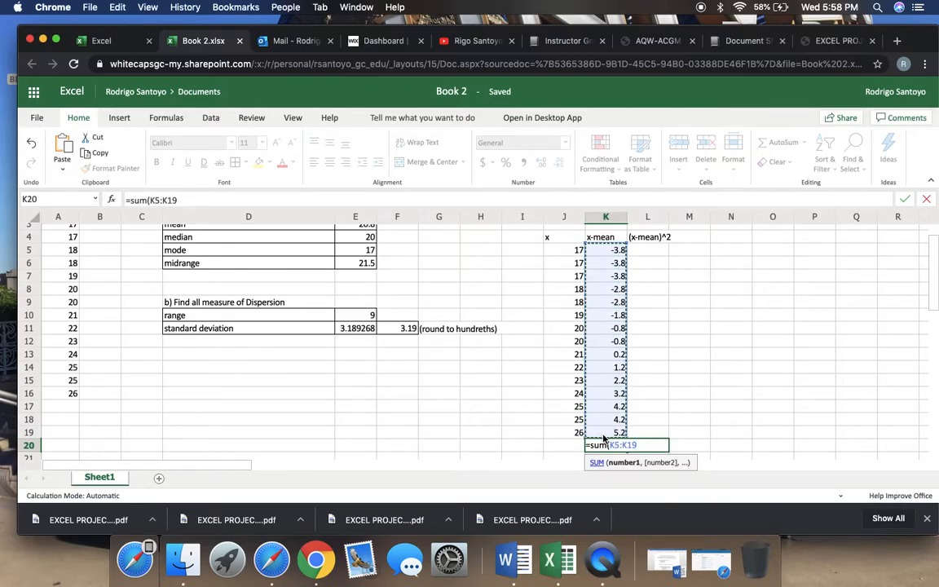
{"action": "key", "text": "Return"}
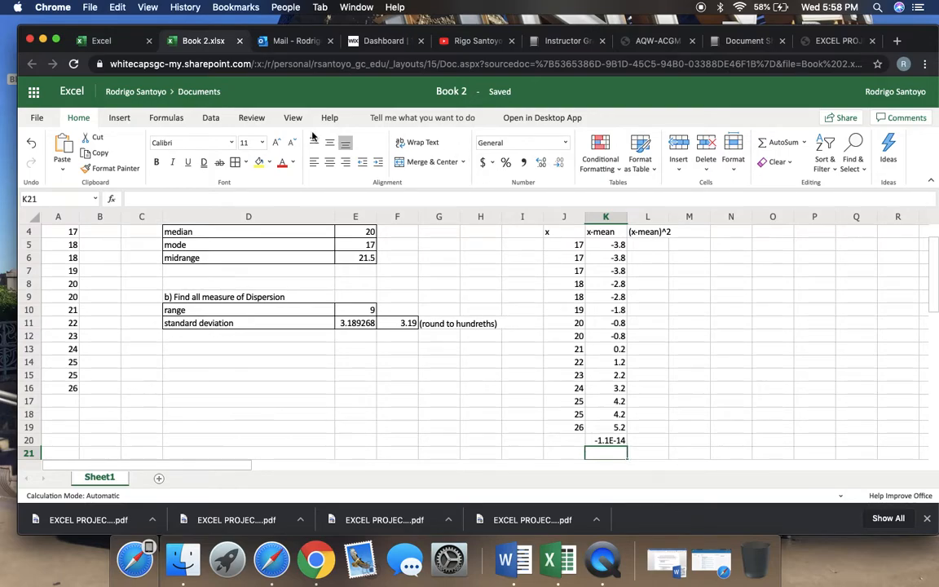
{"action": "left_click", "coordinate": [30, 142]}
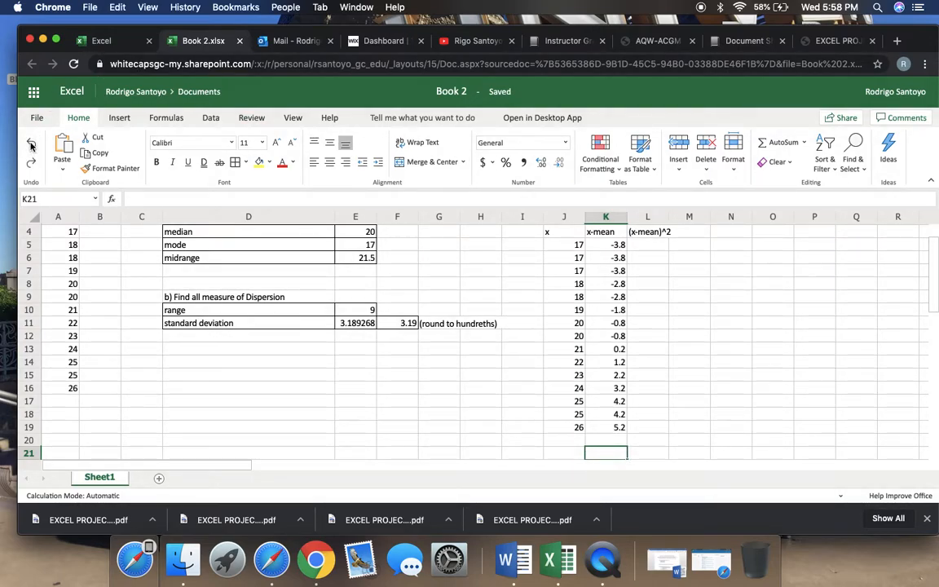
Sum the x-mean column in cell K20 with the formula =sum(K5:K19)
{"action": "left_click", "coordinate": [601, 442]}
{"action": "type", "text": "=sum"}
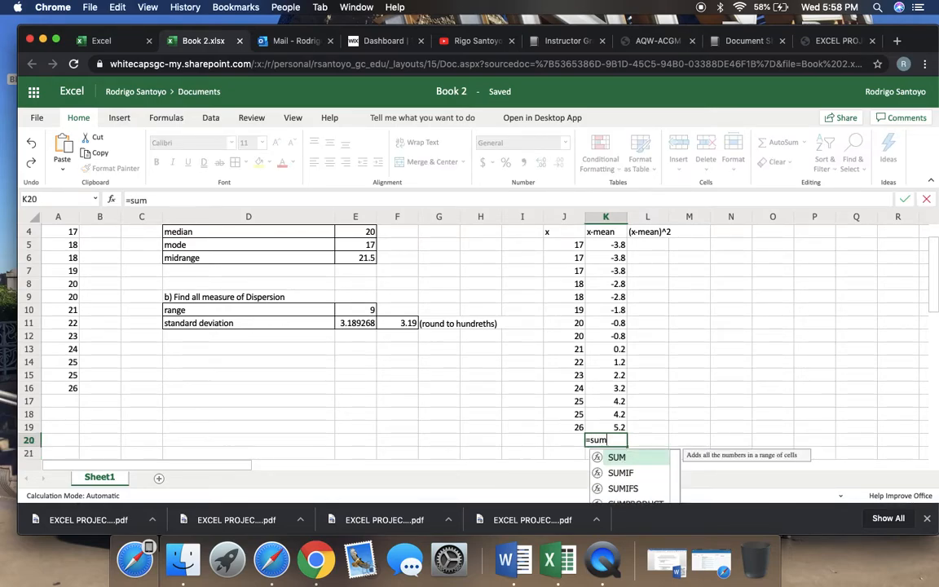
{"action": "type", "text": "("}
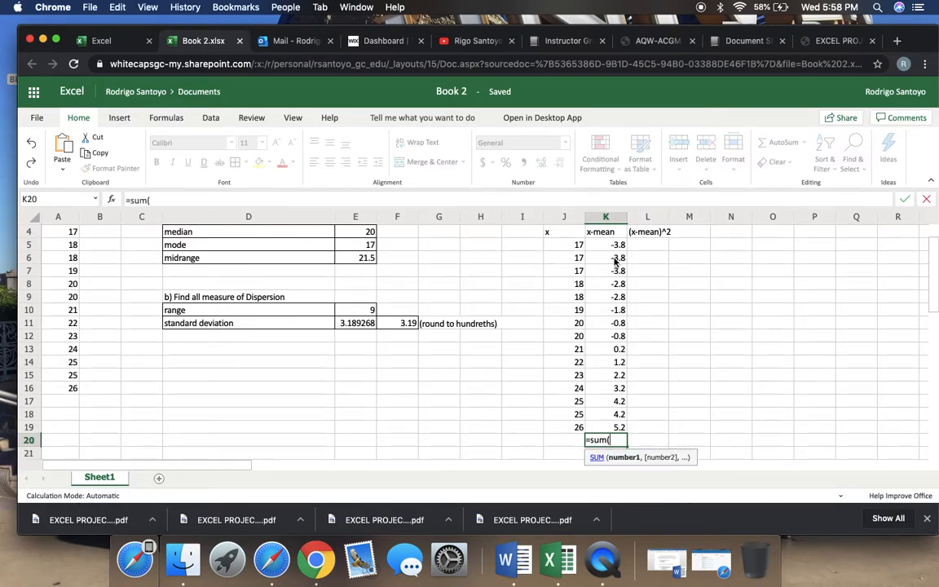
{"action": "left_click_drag", "start_coordinate": [614, 248], "coordinate": [606, 429]}
{"action": "type", "text": ")"}
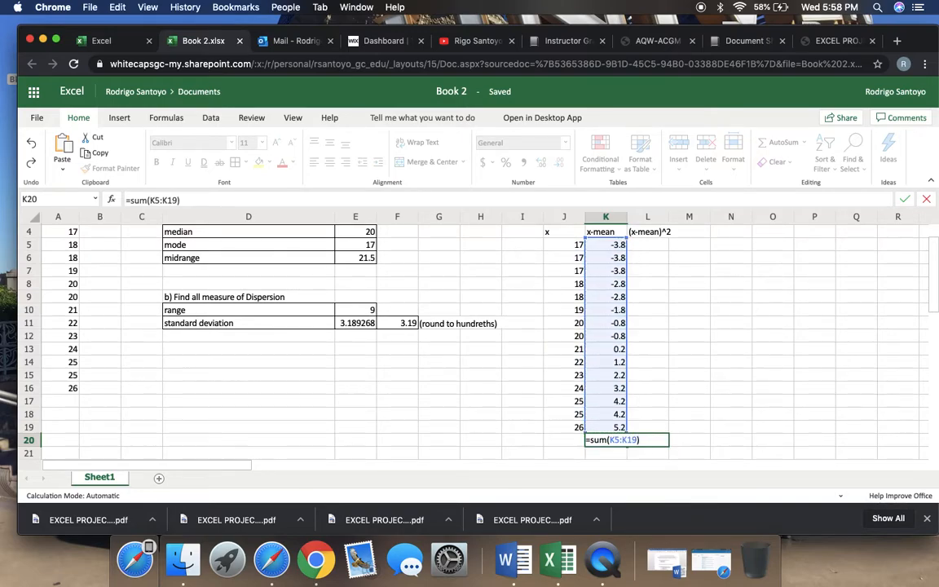
{"action": "key", "text": "Return"}
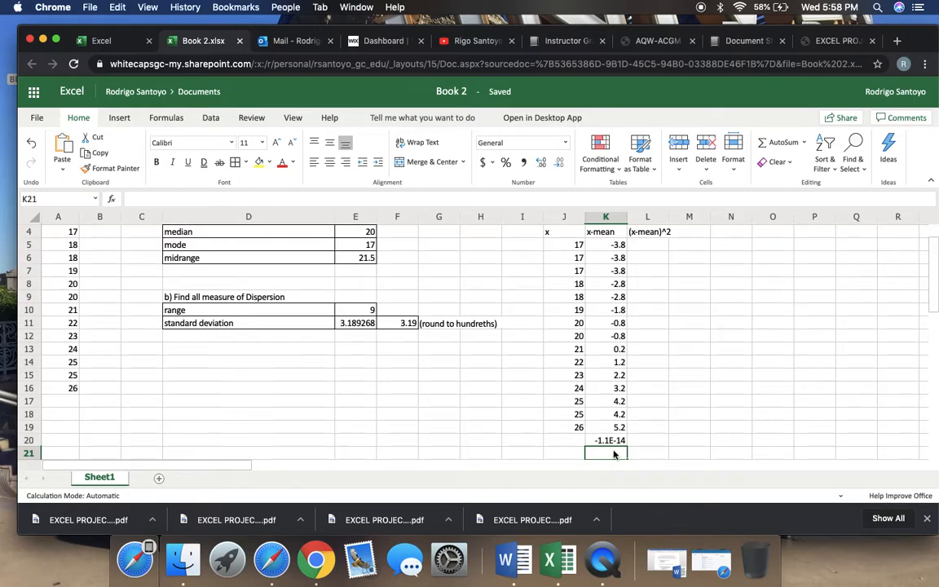
Try to format the mean in cell E3 with the Number category and 10 decimal places
{"action": "scroll", "coordinate": [615, 444], "scroll_direction": "down", "scroll_amount": 1}
{"action": "scroll", "coordinate": [615, 444], "scroll_direction": "up", "scroll_amount": 3}
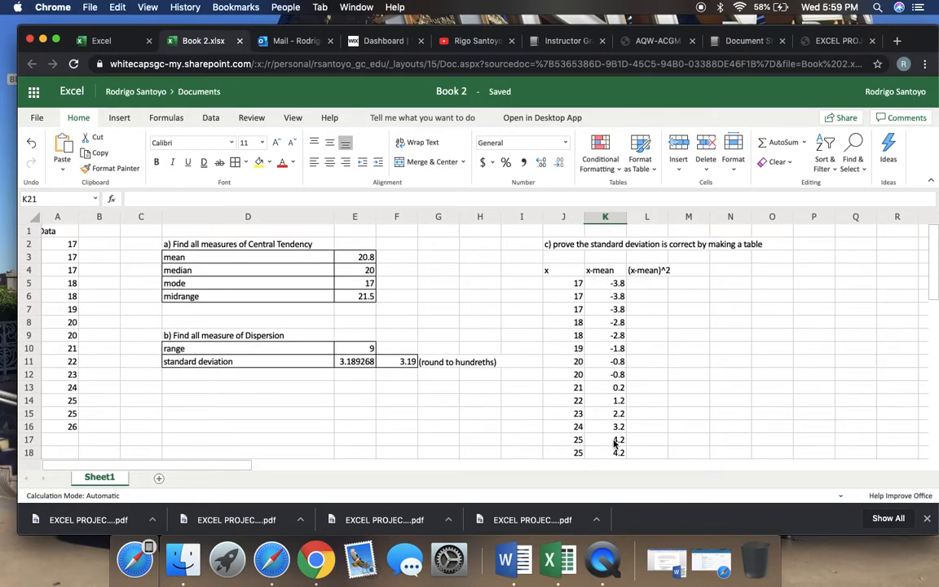
{"action": "left_click", "coordinate": [366, 257]}
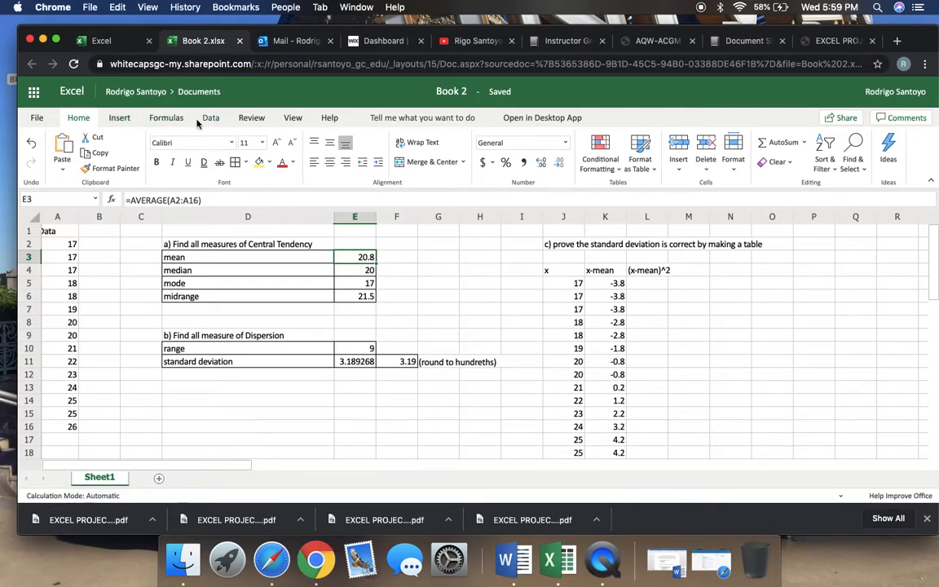
{"action": "right_click", "coordinate": [372, 261]}
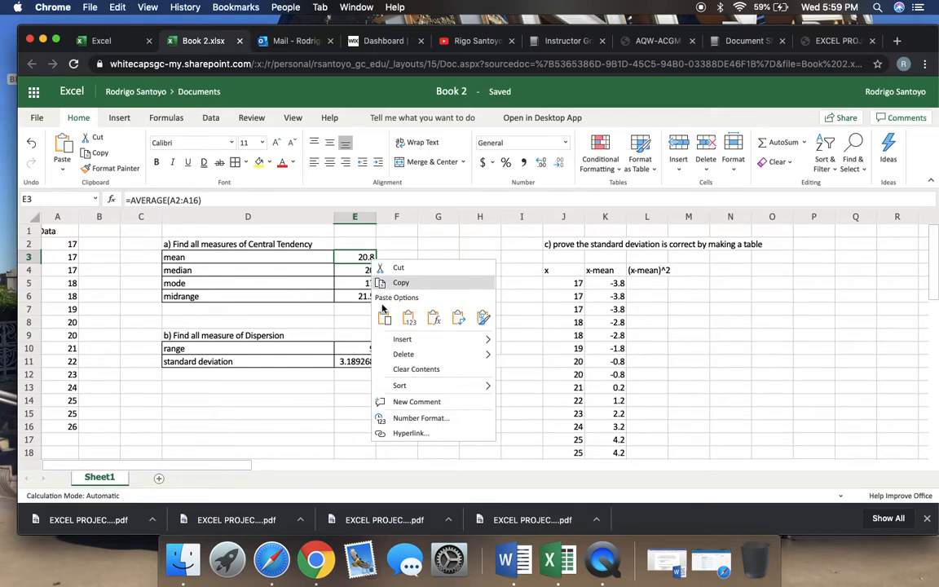
{"action": "mouse_move", "coordinate": [391, 339]}
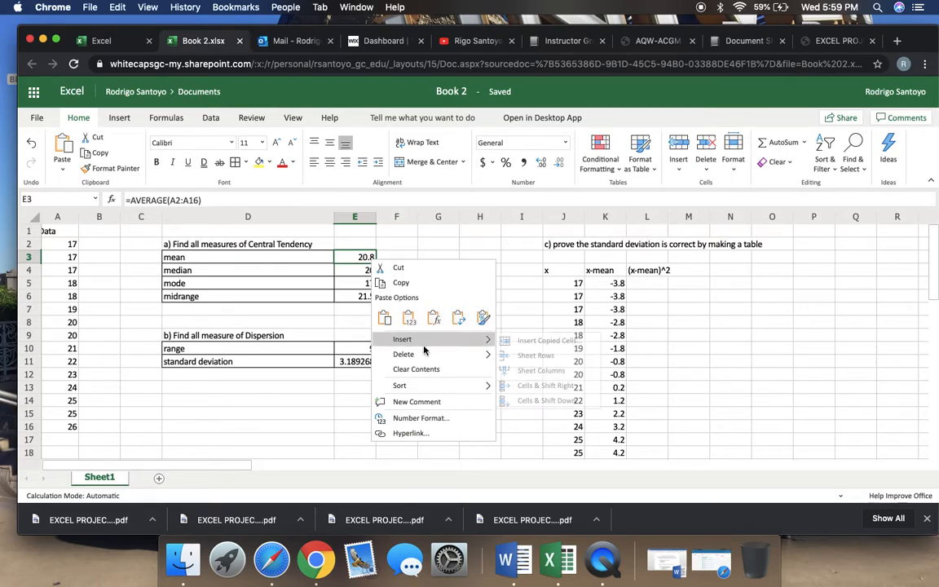
{"action": "left_click", "coordinate": [427, 419]}
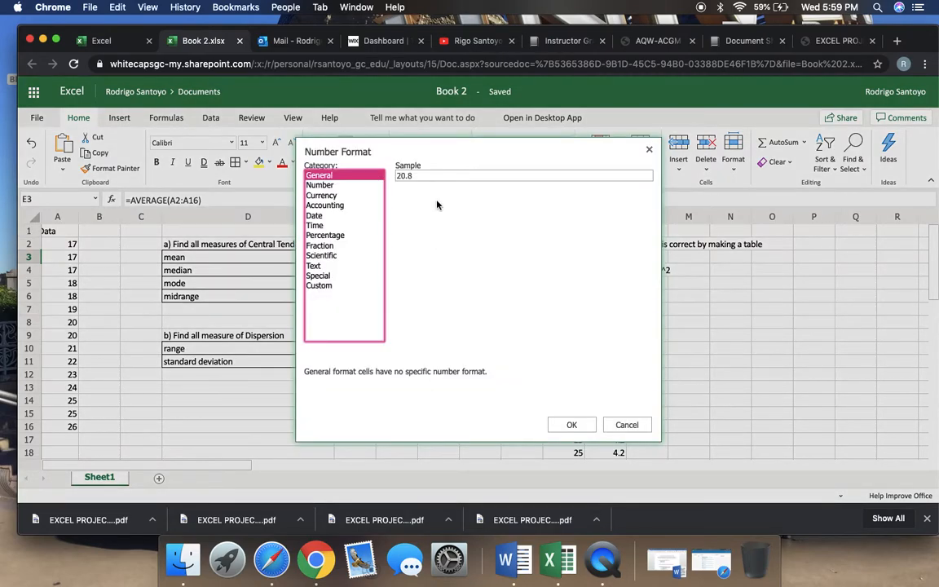
{"action": "left_click", "coordinate": [337, 187]}
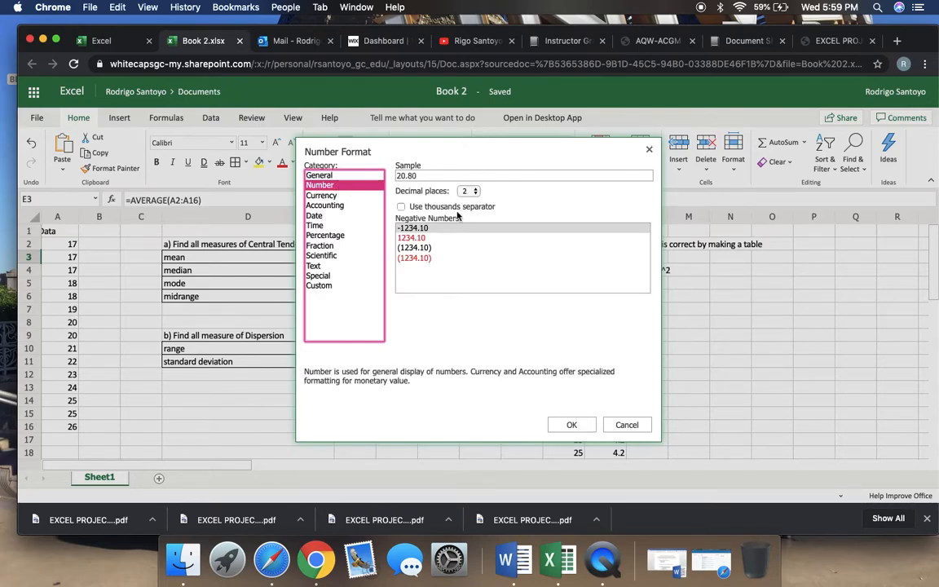
{"action": "left_click", "coordinate": [477, 191]}
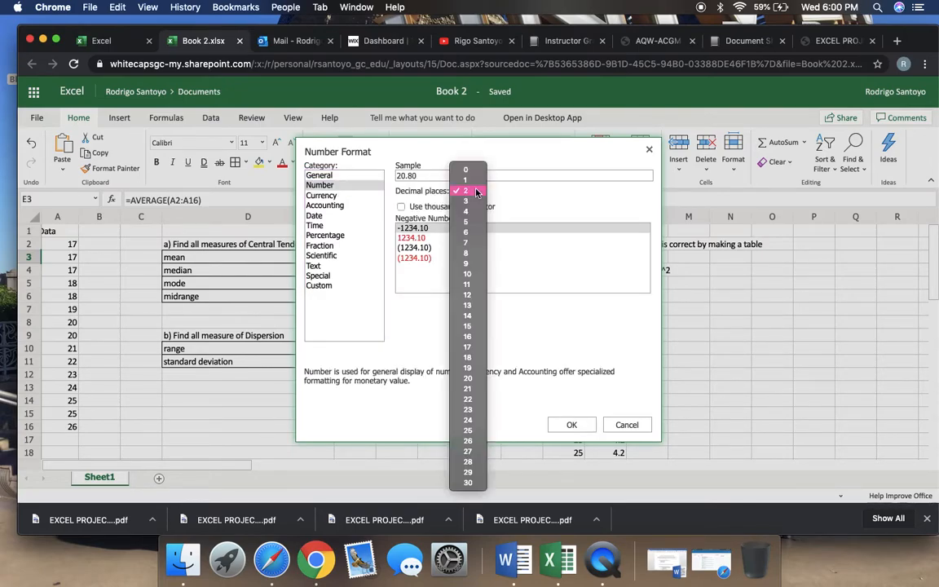
{"action": "left_click", "coordinate": [470, 274]}
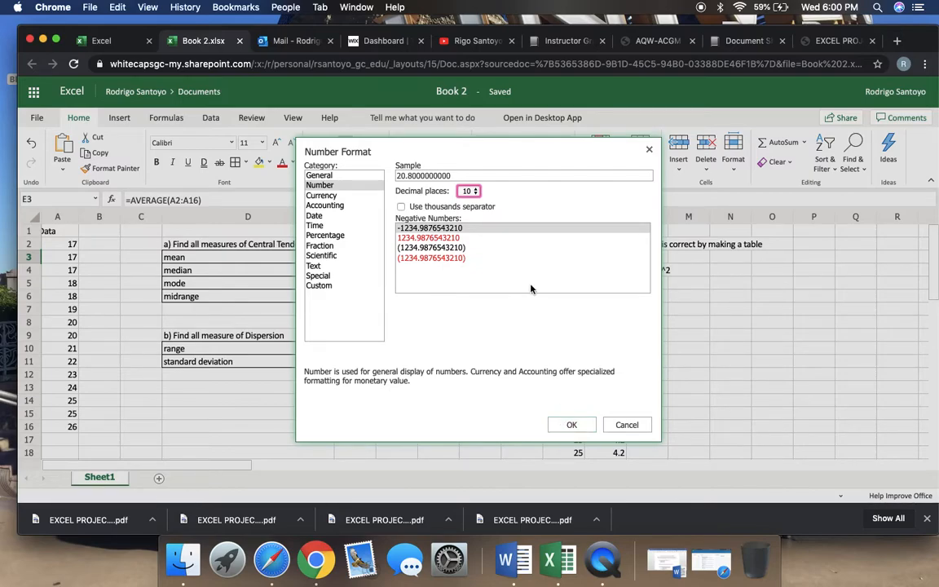
{"action": "left_click", "coordinate": [572, 425]}
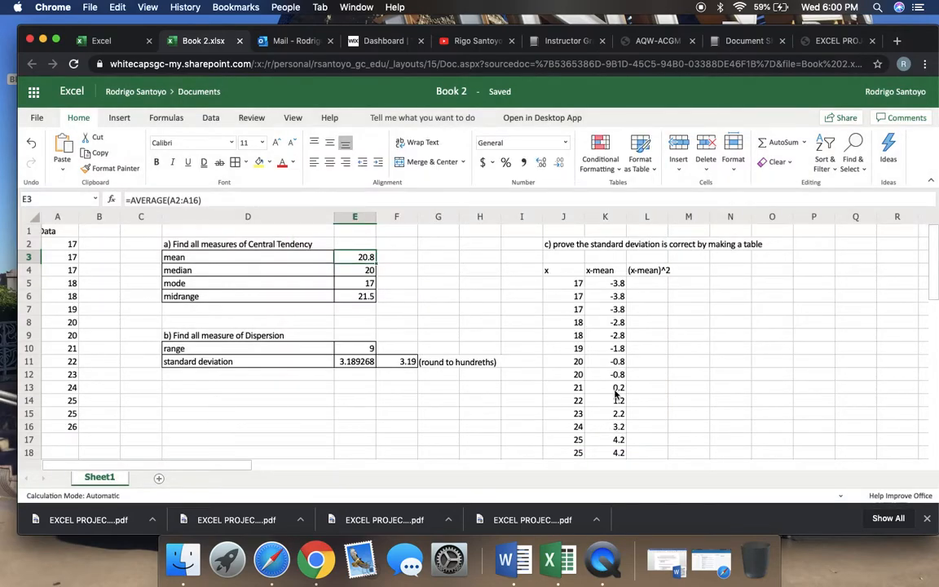
Square the first deviation in cell L5 of the (x-mean)^2 column with the formula =K5^2
{"action": "scroll", "coordinate": [669, 393], "scroll_direction": "down", "scroll_amount": 3}
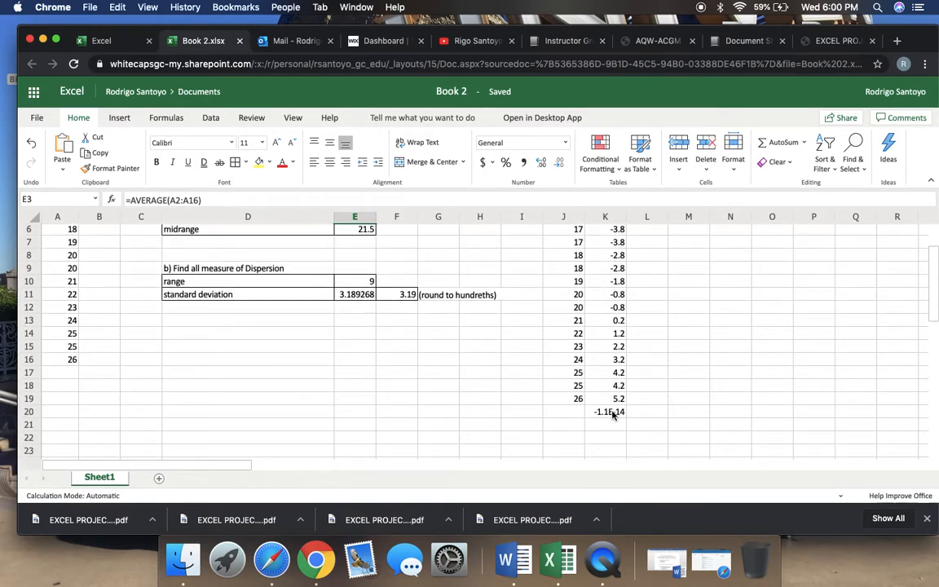
{"action": "scroll", "coordinate": [670, 371], "scroll_direction": "up", "scroll_amount": 3}
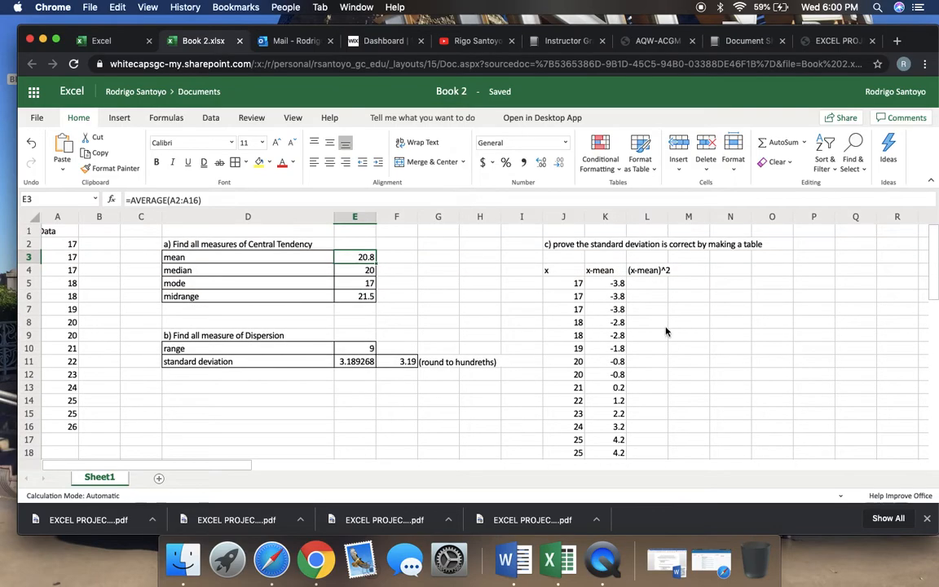
{"action": "left_click", "coordinate": [652, 288]}
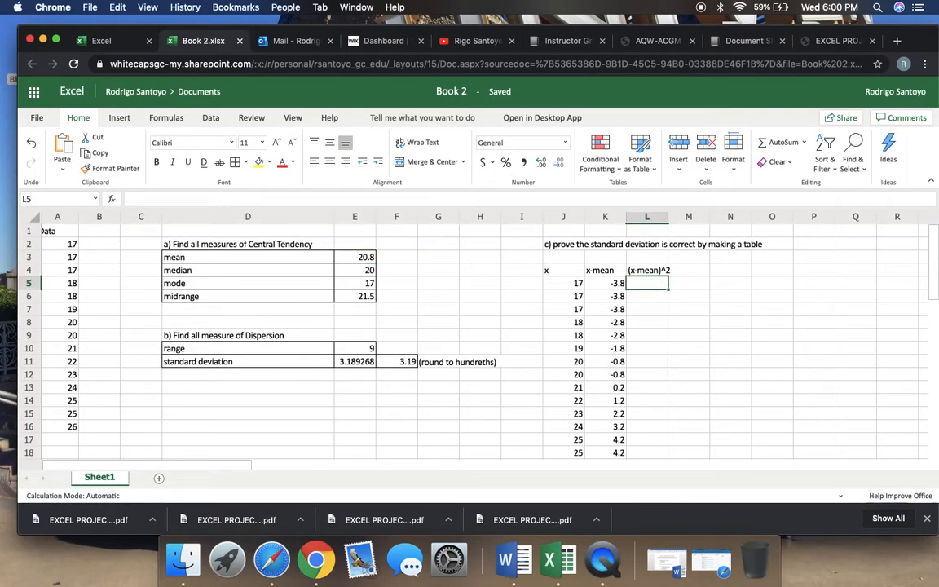
{"action": "type", "text": "="}
{"action": "left_click", "coordinate": [617, 286]}
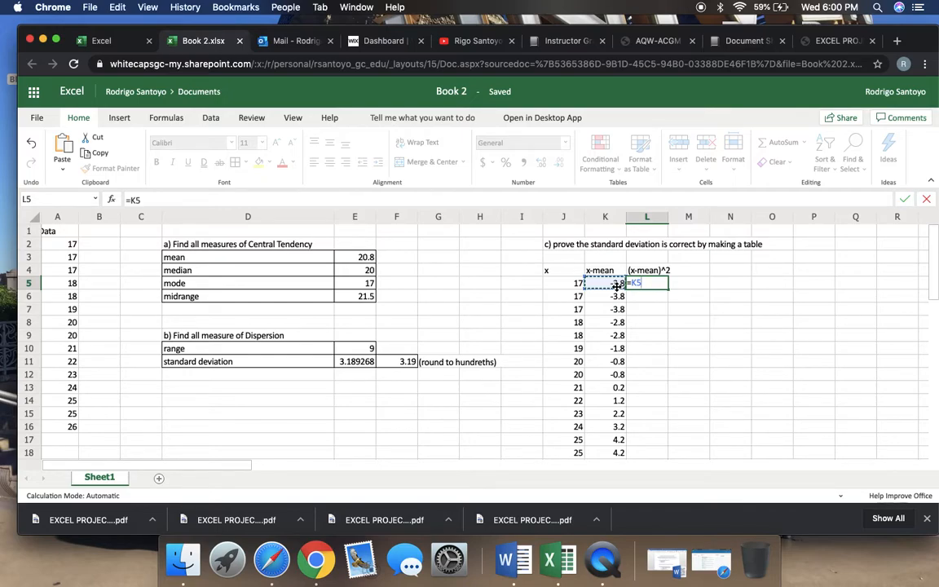
{"action": "type", "text": "^^^"}
{"action": "type", "text": "^"}
{"action": "type", "text": "2"}
{"action": "key", "text": "Return"}
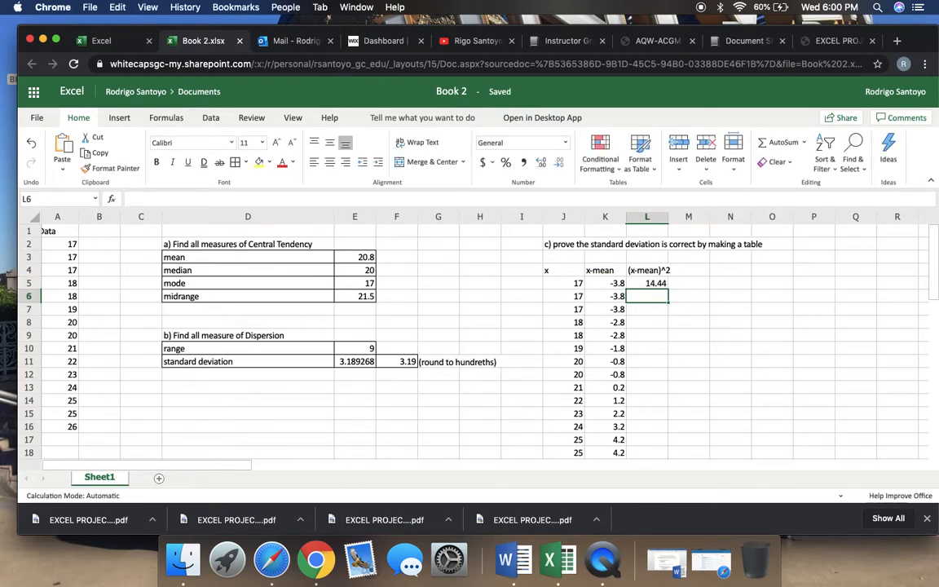
Square the deviations for rows 6 and 7 in the (x-mean)^2 column with =K6^2 in L6 and =K7^2 in L7
{"action": "type", "text": "="}
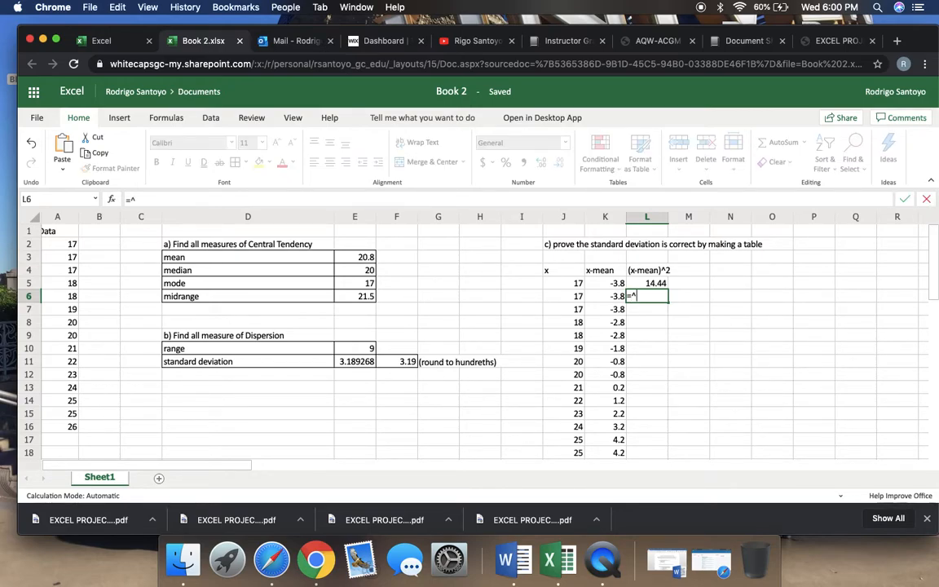
{"action": "left_click", "coordinate": [604, 301]}
{"action": "type", "text": "^"}
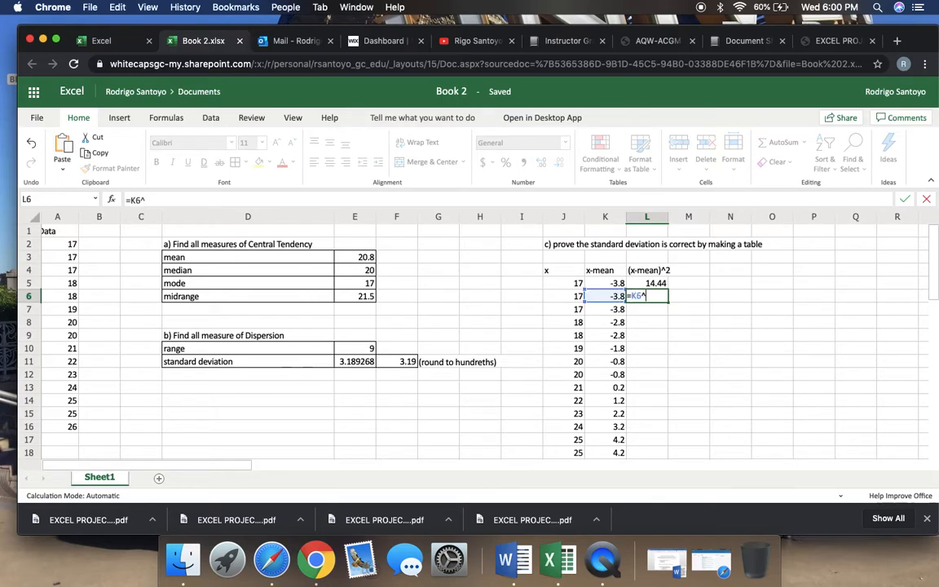
{"action": "key", "text": "Return"}
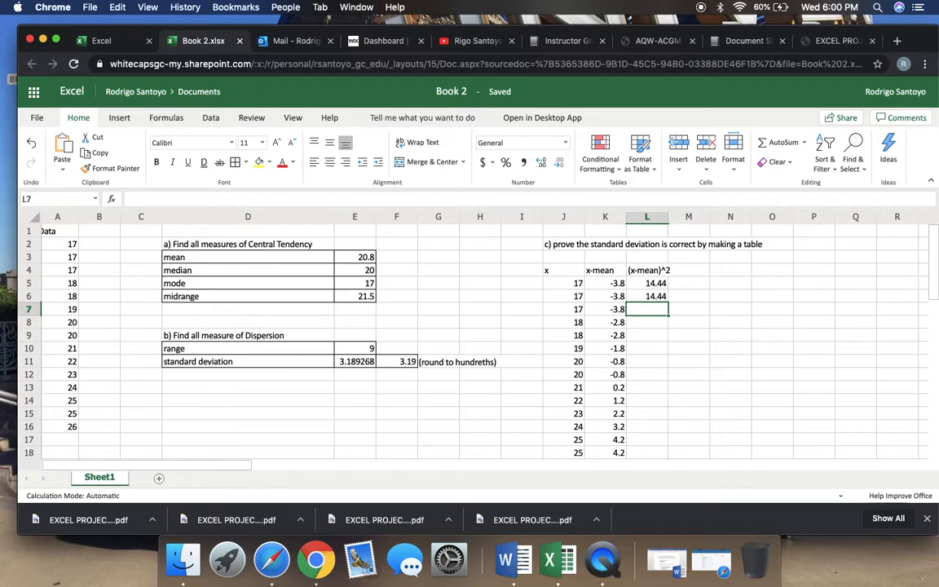
{"action": "type", "text": "="}
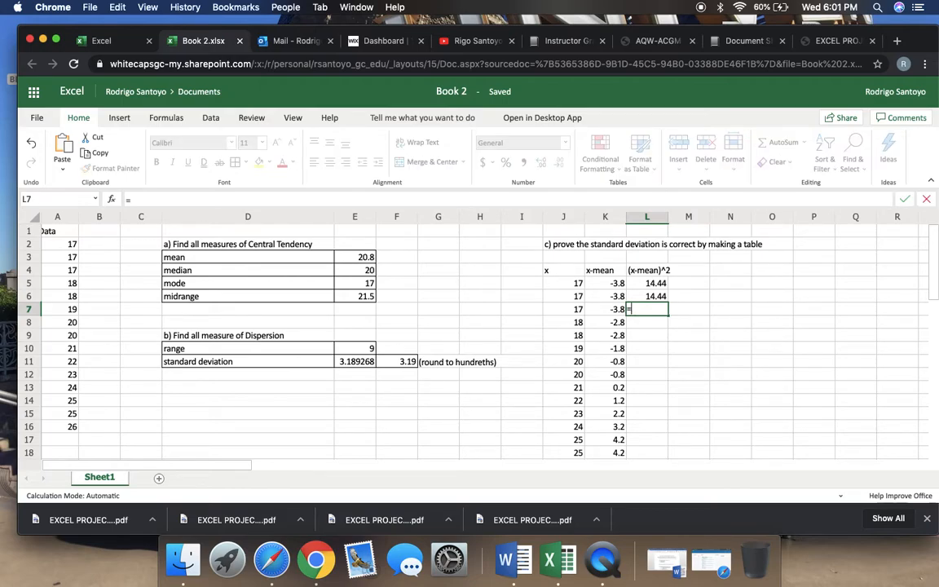
{"action": "left_click", "coordinate": [593, 310]}
{"action": "type", "text": "^"}
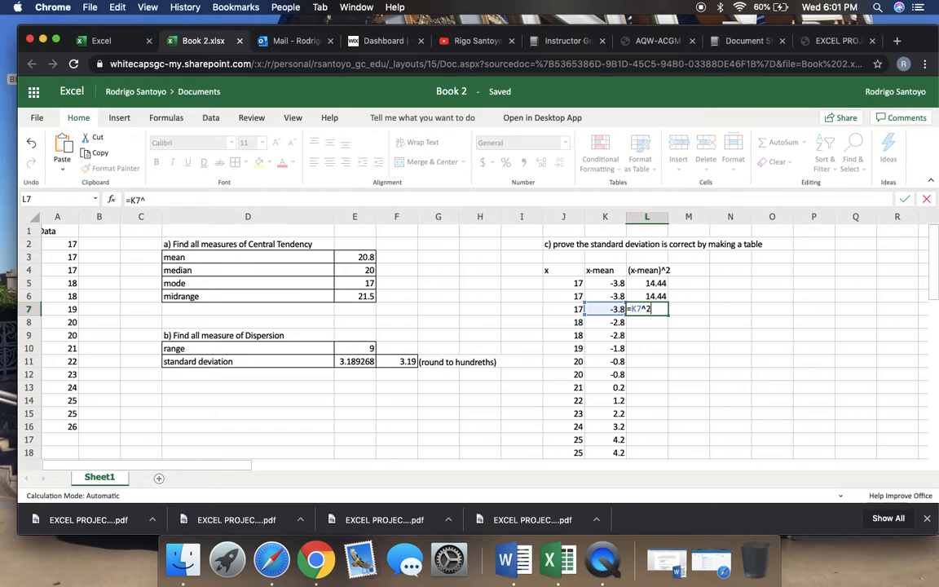
{"action": "type", "text": "2"}
{"action": "key", "text": "Return"}
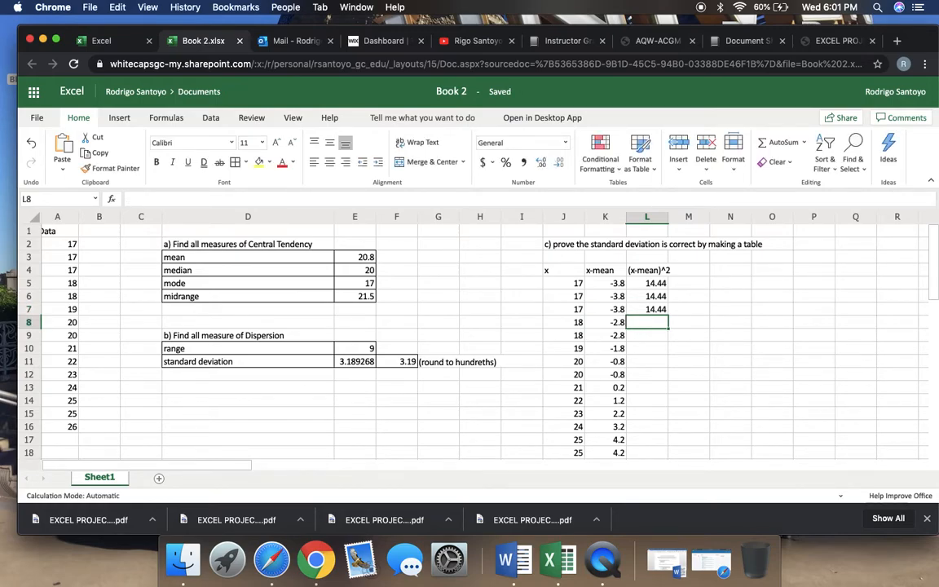
Enter the squared deviations for rows 8 and 9, using =K8^2 in L8 and =K9^2 in L9
{"action": "type", "text": "="}
{"action": "left_click", "coordinate": [599, 323]}
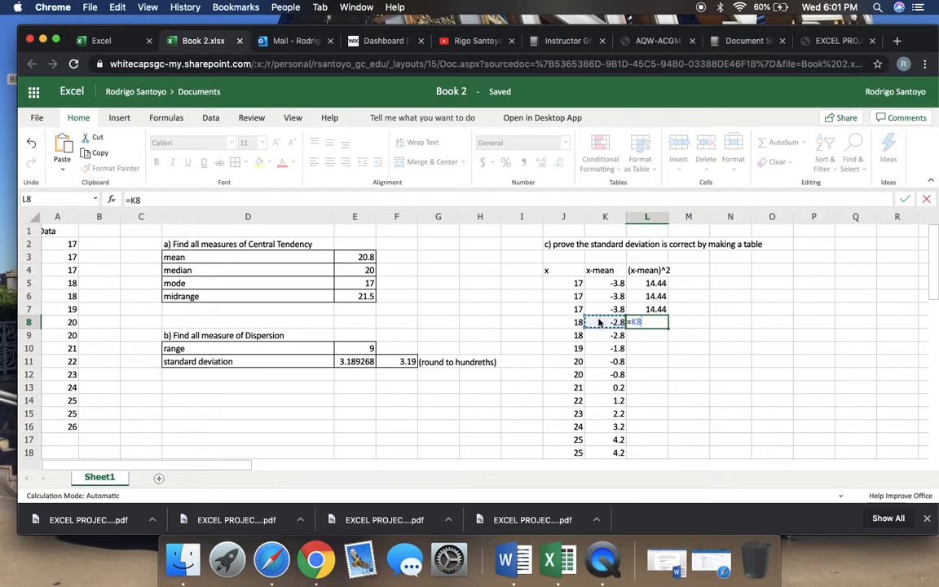
{"action": "type", "text": "^2"}
{"action": "key", "text": "Return"}
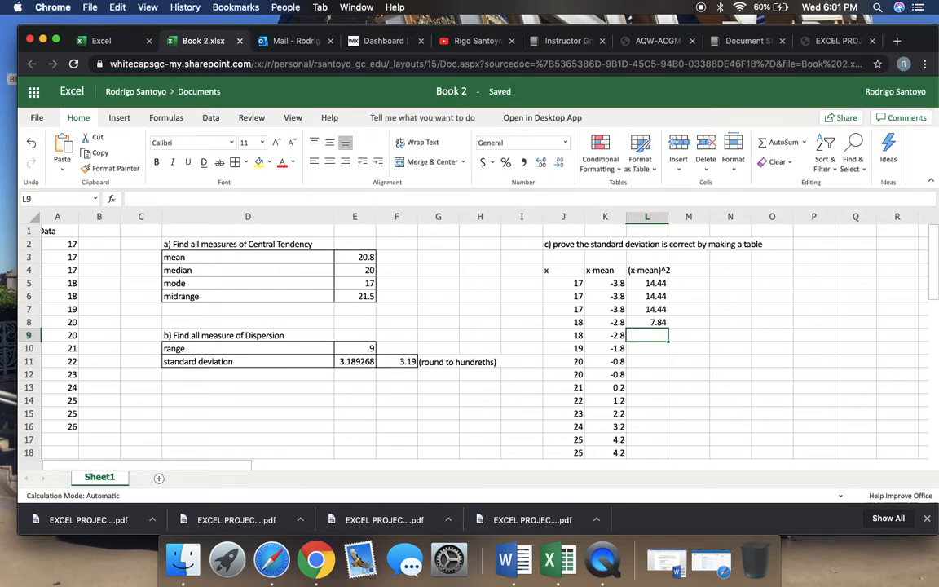
{"action": "type", "text": "="}
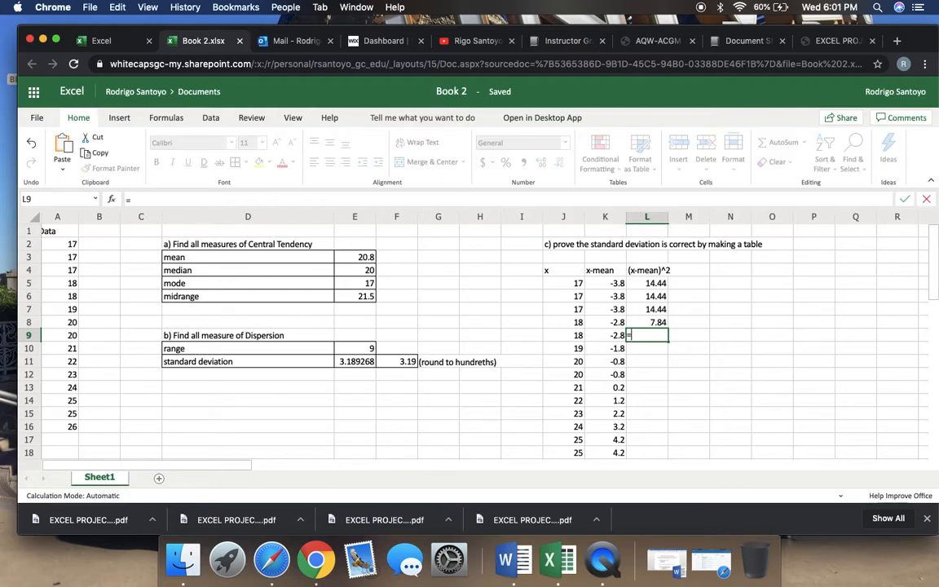
{"action": "left_click", "coordinate": [592, 336]}
{"action": "type", "text": "^"}
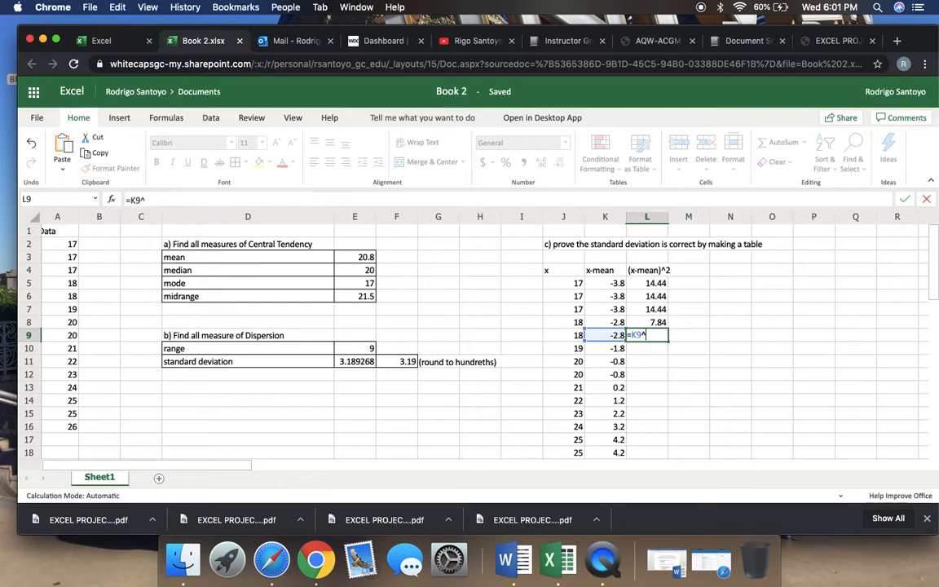
{"action": "type", "text": "2"}
{"action": "key", "text": "Return"}
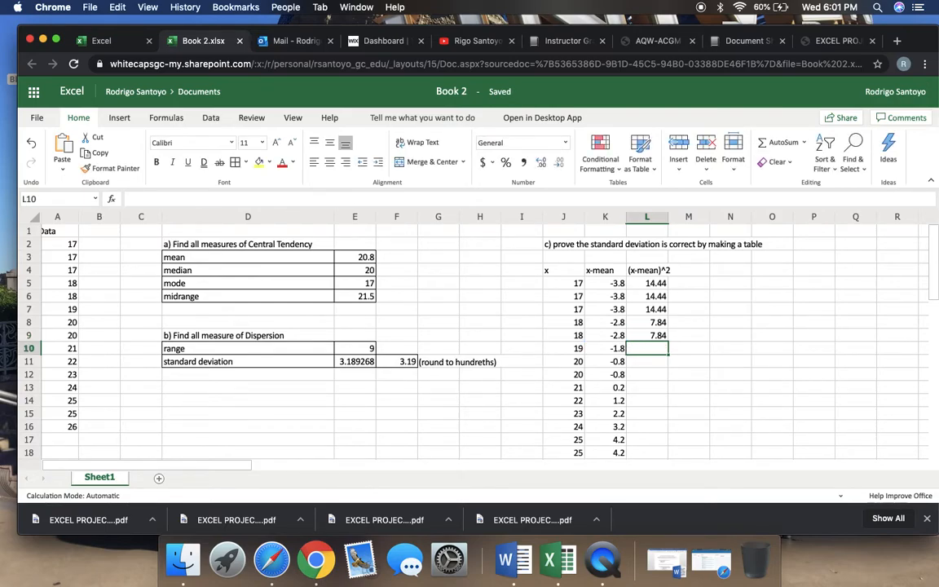
Enter the squared deviations for rows 10 and 11, using =K10^2 in L10 and =K11^2 in L11
{"action": "type", "text": "="}
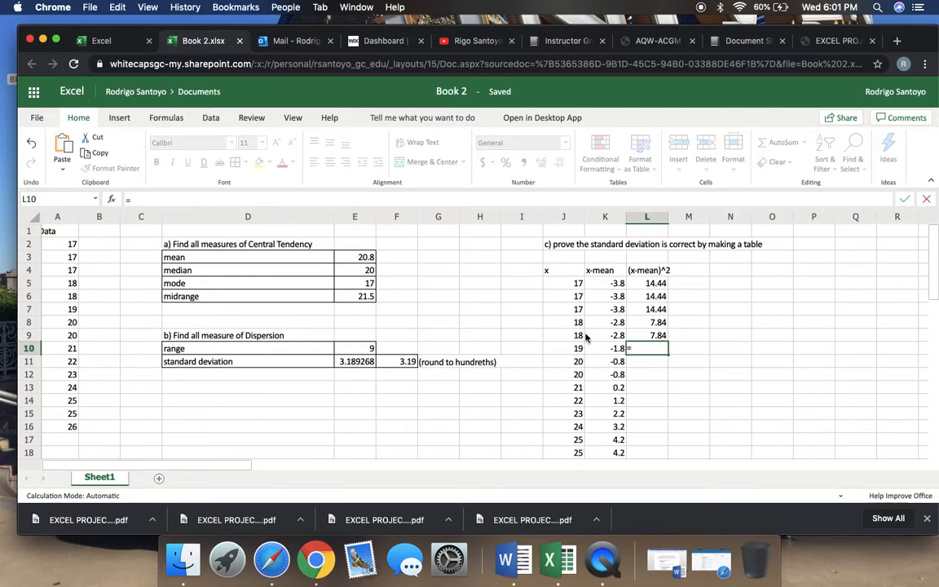
{"action": "left_click", "coordinate": [596, 349]}
{"action": "type", "text": "^2"}
{"action": "key", "text": "Return"}
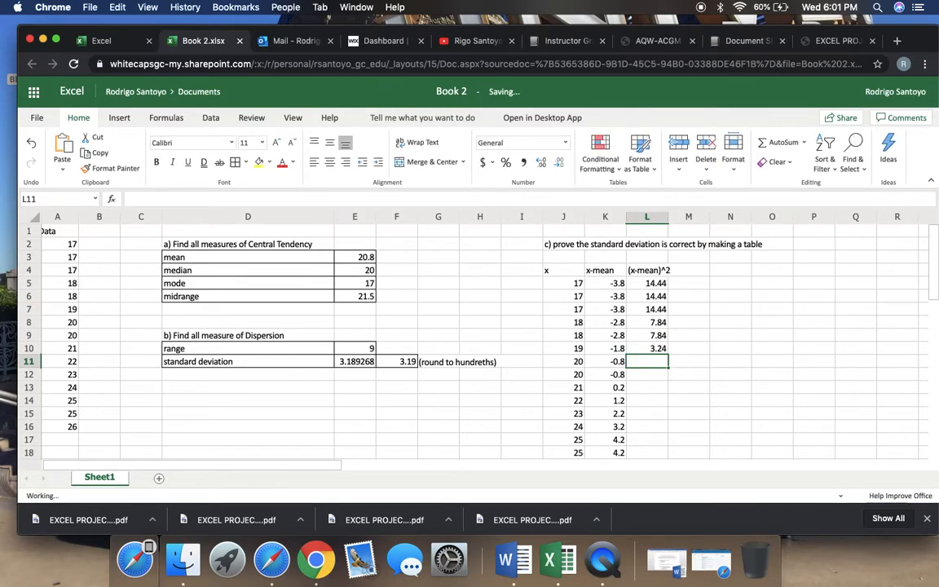
{"action": "type", "text": "="}
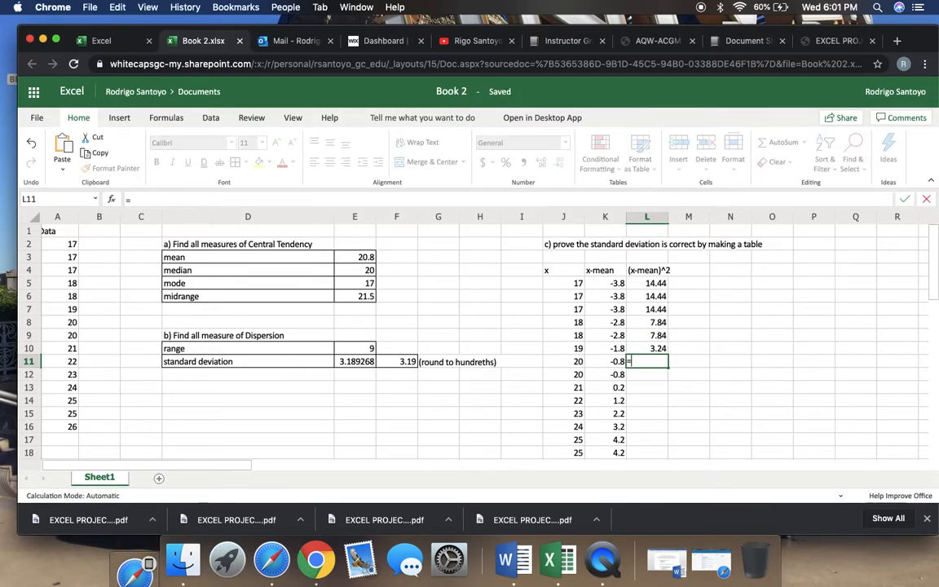
{"action": "type", "text": "^"}
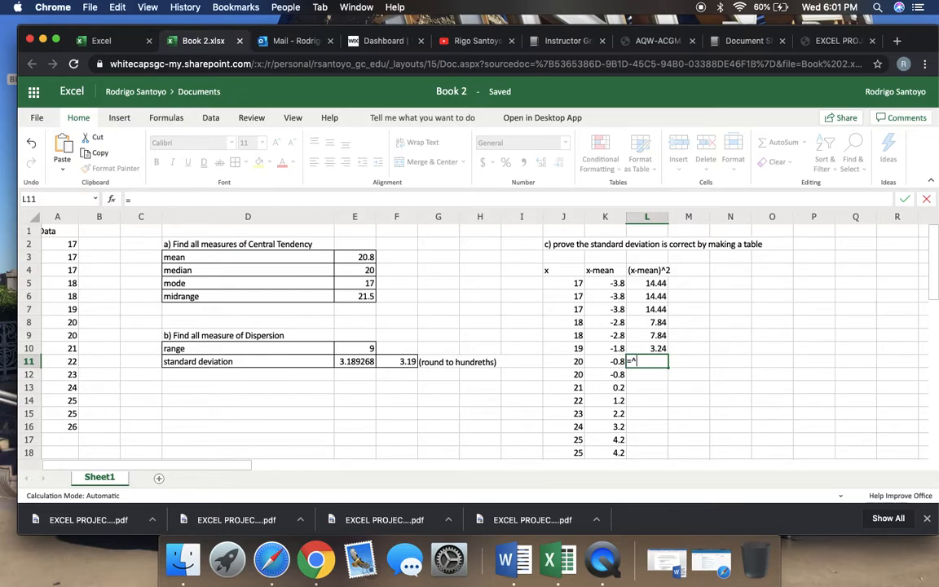
{"action": "left_click", "coordinate": [608, 361]}
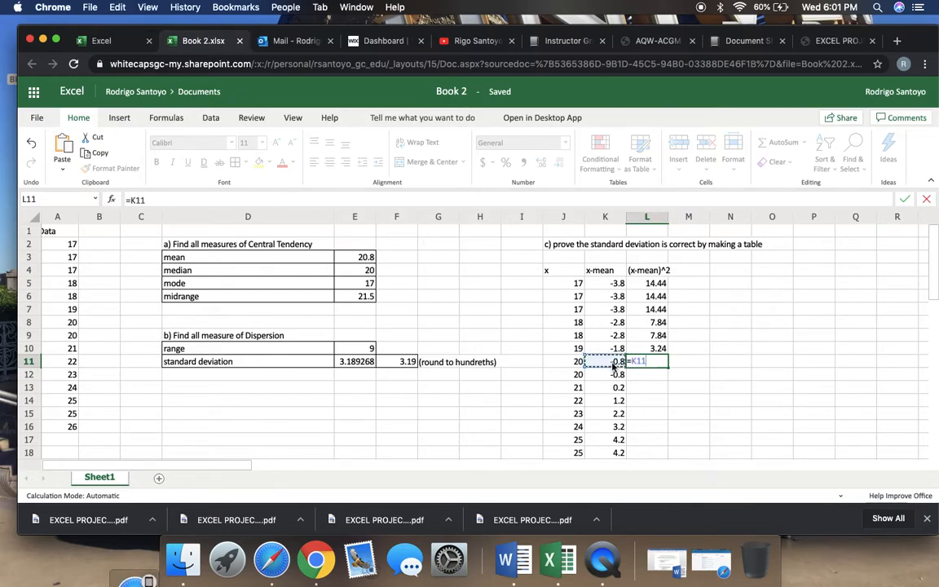
{"action": "type", "text": "^2"}
{"action": "key", "text": "Return"}
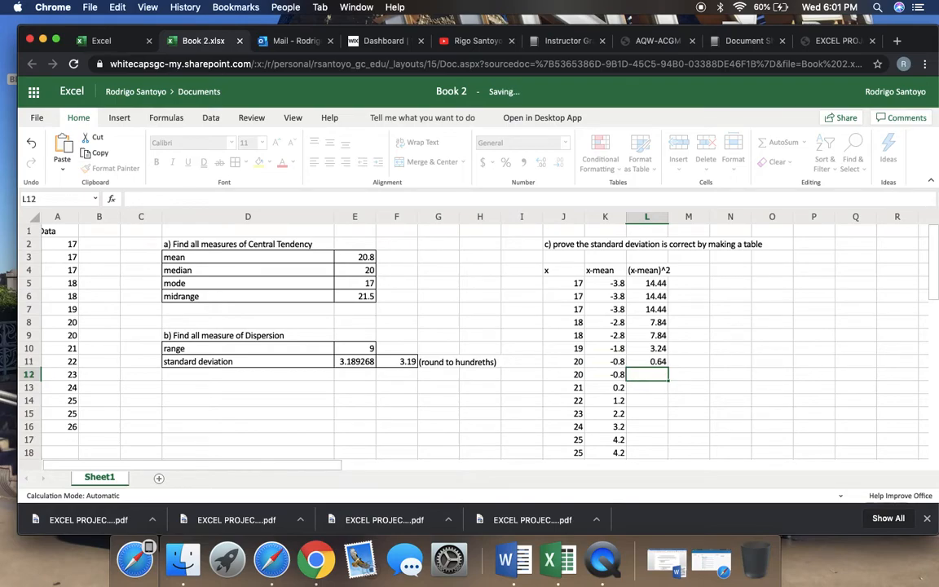
Enter the squared deviations for rows 12 and 13, using =K12^2 in L12 and =K13^2 in L13
{"action": "type", "text": "="}
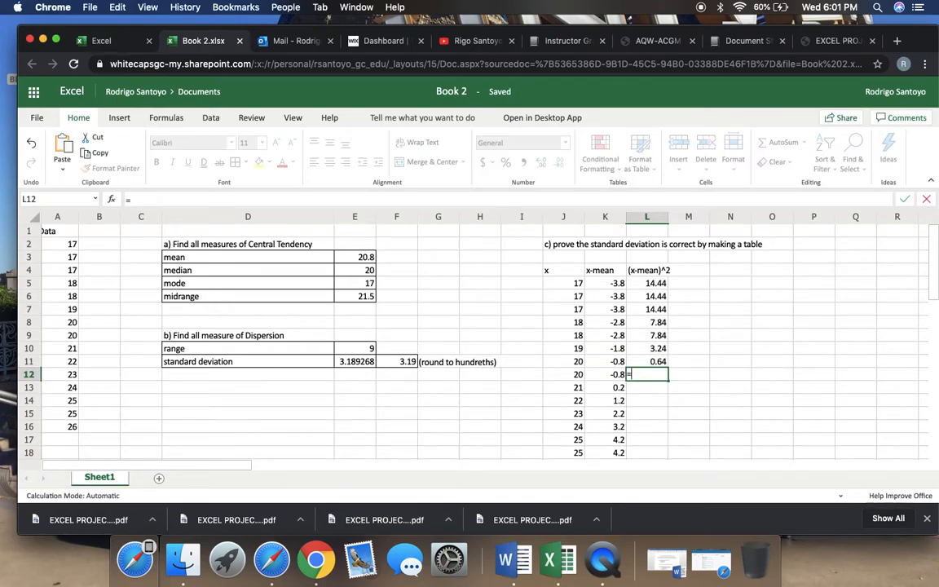
{"action": "left_click", "coordinate": [609, 377]}
{"action": "type", "text": "^2"}
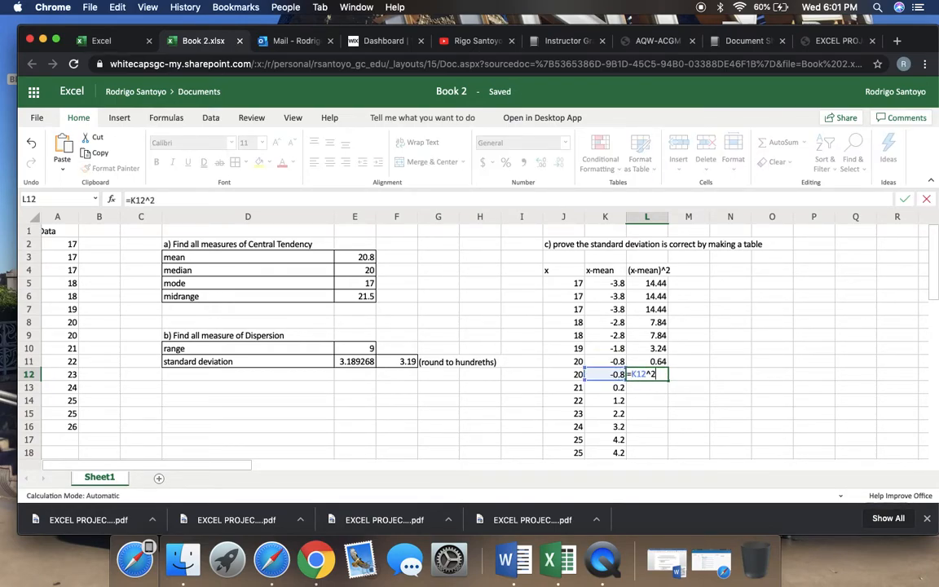
{"action": "key", "text": "Return"}
{"action": "type", "text": "="}
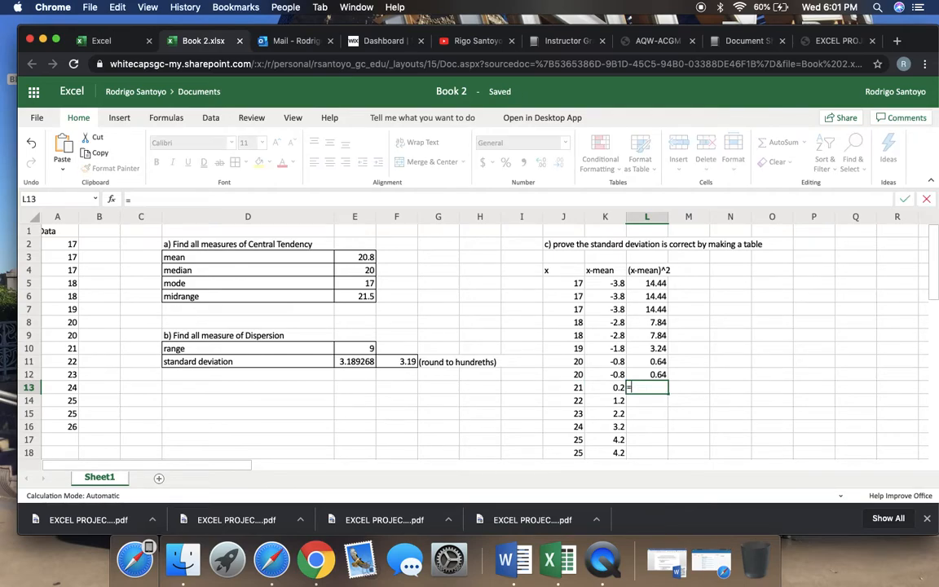
{"action": "left_click", "coordinate": [611, 388]}
{"action": "type", "text": "^2"}
{"action": "key", "text": "Return"}
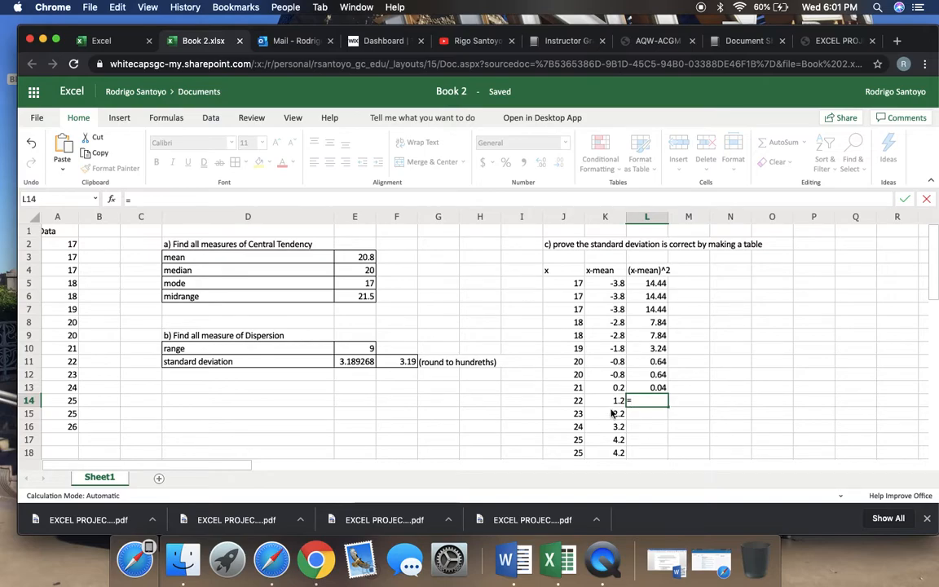
Enter the squared deviations for rows 14 and 15, using =K14^2 in L14 and =K15^2 in L15
{"action": "type", "text": "="}
{"action": "left_click", "coordinate": [612, 402]}
{"action": "type", "text": "^2"}
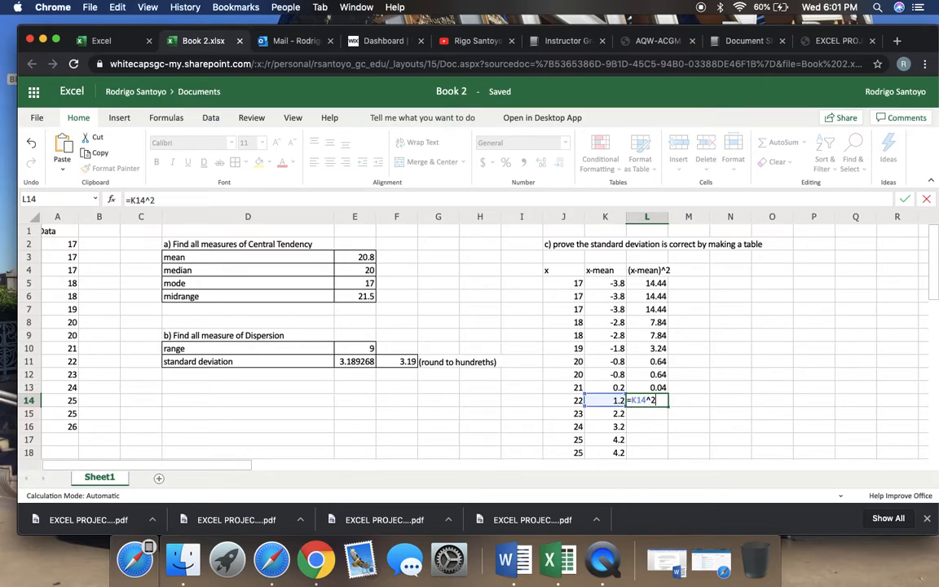
{"action": "key", "text": "Return"}
{"action": "type", "text": "="}
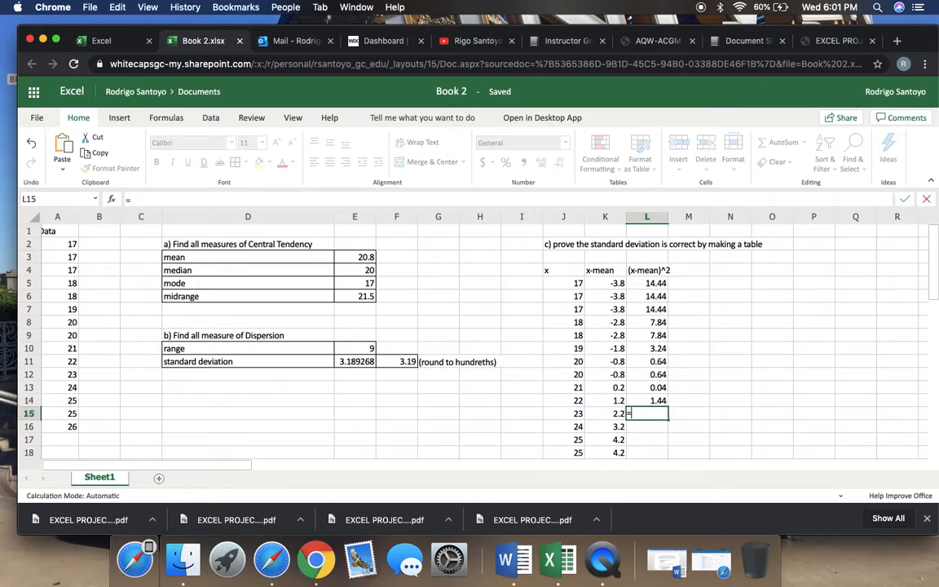
{"action": "left_click", "coordinate": [606, 414]}
{"action": "type", "text": "^2"}
{"action": "key", "text": "Return"}
Enter the squared deviations for rows 16 and 17, using =K16^2 in L16 and =K17^2 in L17
{"action": "type", "text": "="}
{"action": "left_click", "coordinate": [600, 429]}
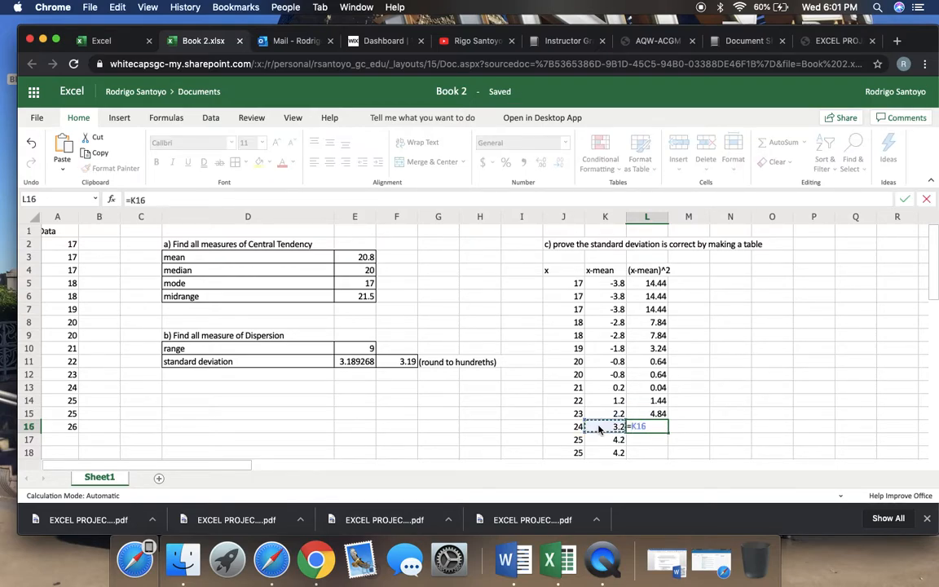
{"action": "type", "text": "^2"}
{"action": "key", "text": "Return"}
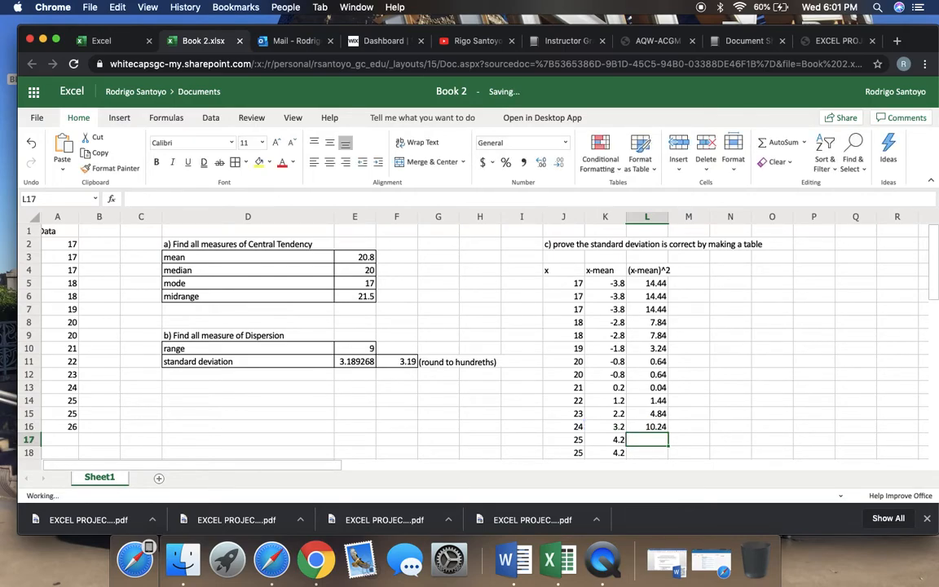
{"action": "type", "text": "="}
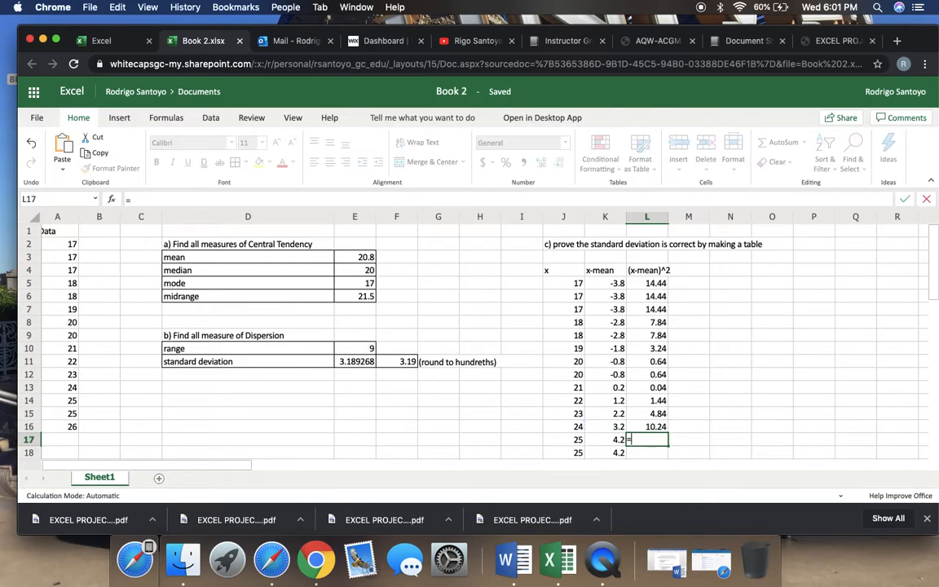
{"action": "left_click", "coordinate": [601, 440]}
{"action": "type", "text": "^2"}
{"action": "key", "text": "Return"}
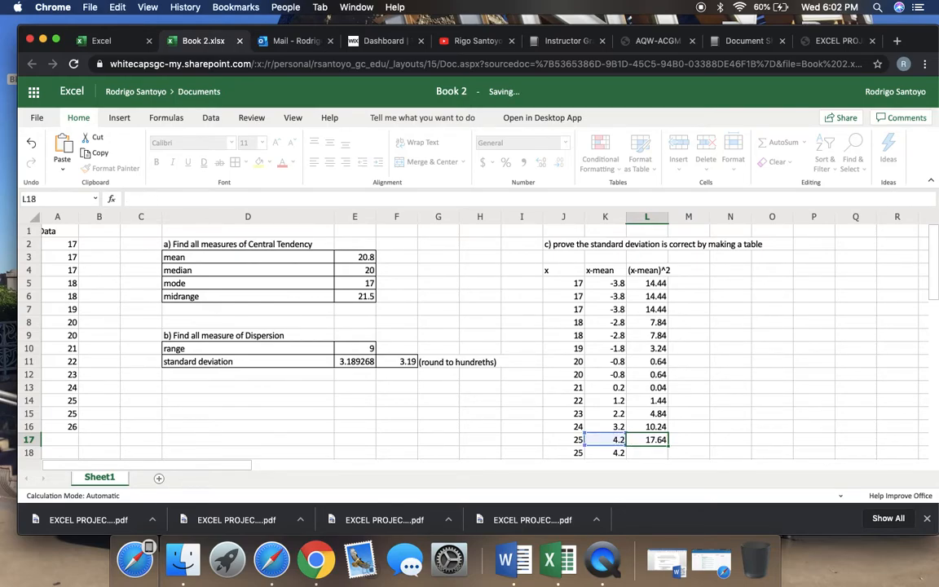
Complete the (x-mean)^2 column with =K18^2 in L18 and =K19^2 in L19
{"action": "type", "text": "="}
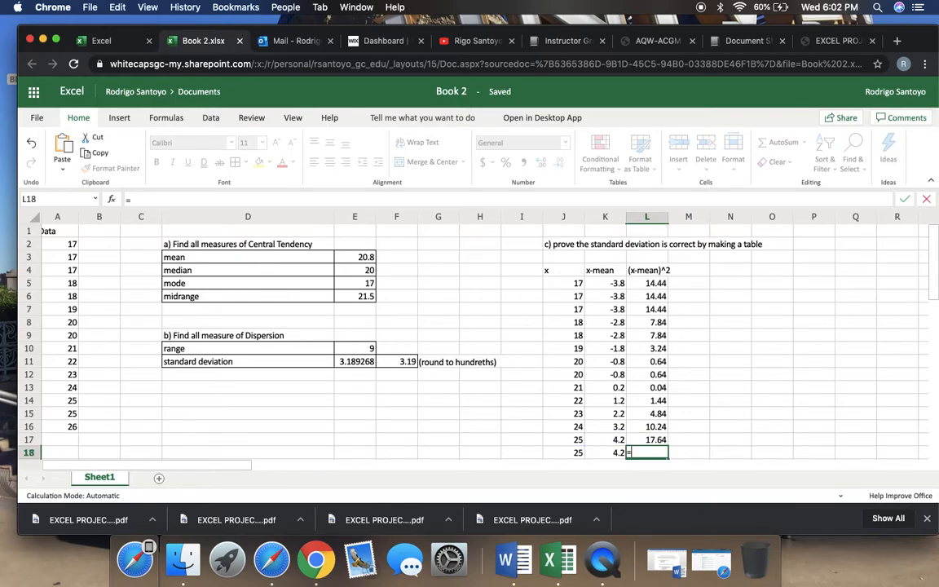
{"action": "left_click", "coordinate": [606, 454]}
{"action": "type", "text": "^2"}
{"action": "key", "text": "Return"}
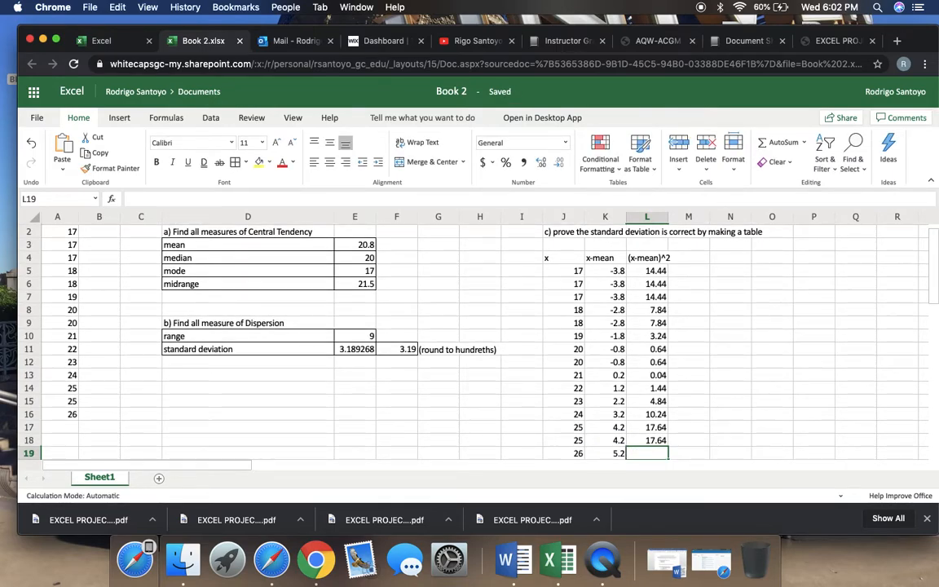
{"action": "scroll", "coordinate": [606, 455], "scroll_direction": "down", "scroll_amount": 2}
{"action": "type", "text": "="}
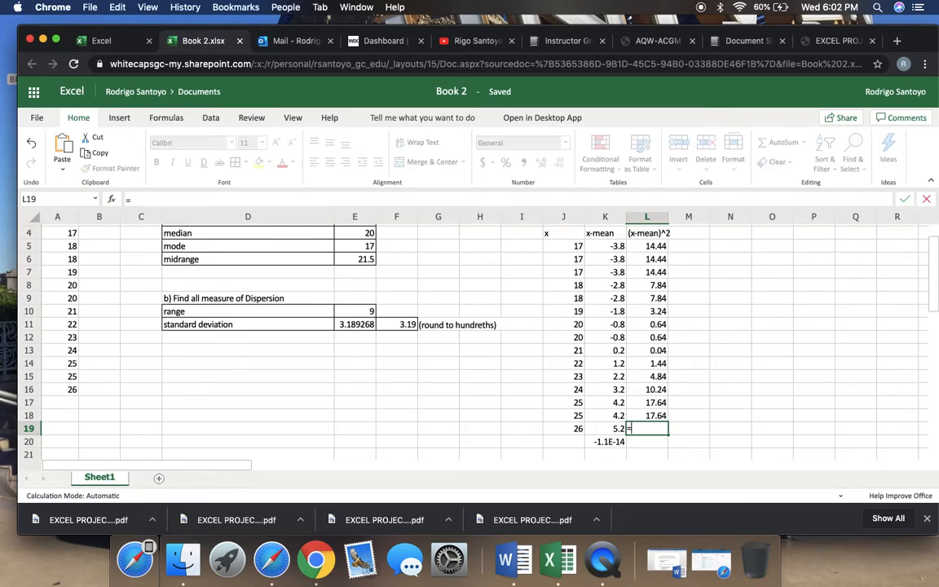
{"action": "left_click", "coordinate": [609, 430]}
{"action": "type", "text": "^2"}
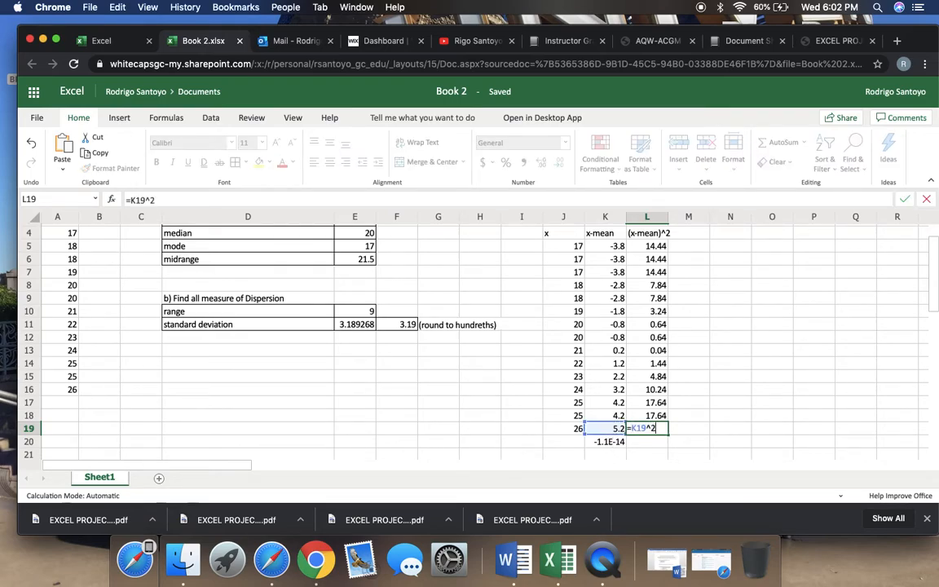
{"action": "key", "text": "Return"}
Apply borders to the deviation table in J4:L19 and widen column L to fit the (x-mean)^2 header
{"action": "scroll", "coordinate": [469, 342], "scroll_direction": "down", "scroll_amount": 3}
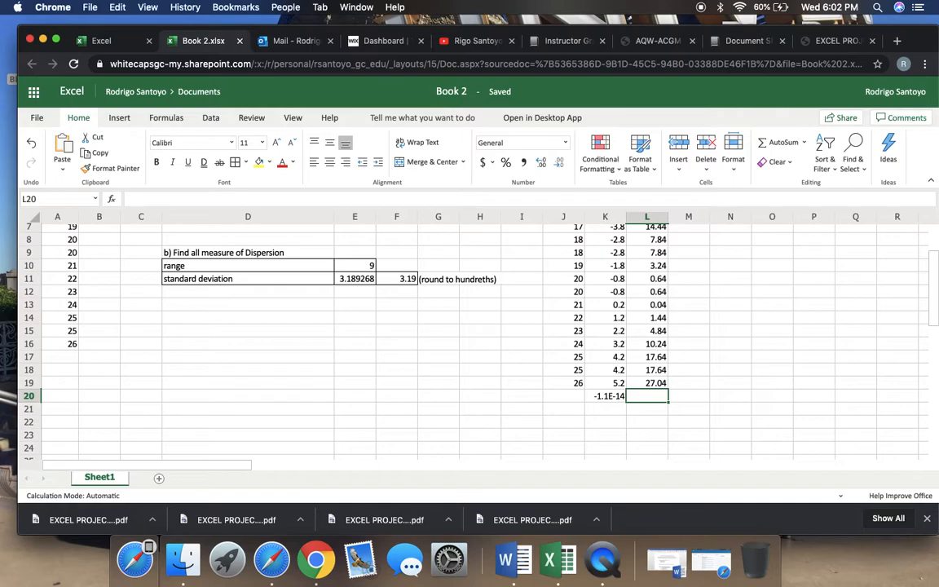
{"action": "scroll", "coordinate": [578, 282], "scroll_direction": "up", "scroll_amount": 3}
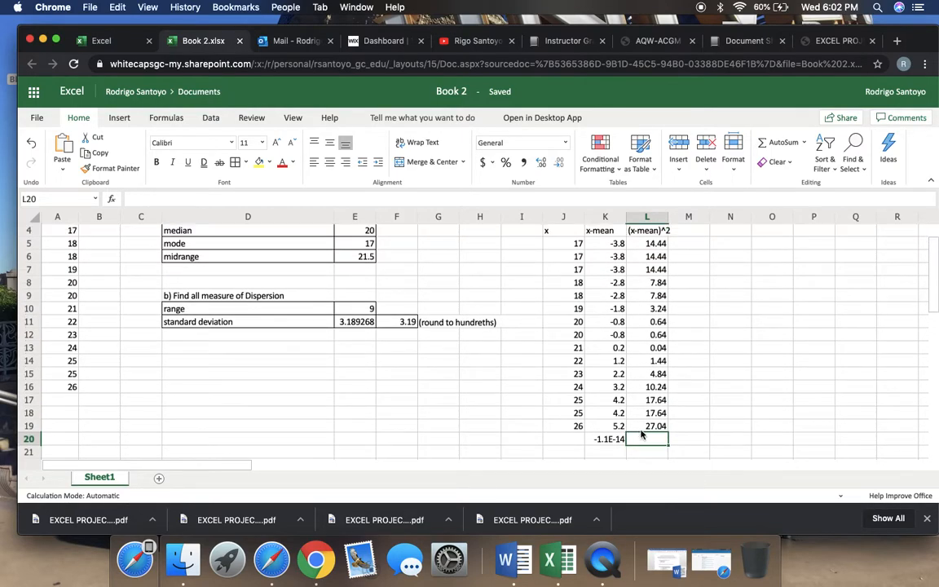
{"action": "scroll", "coordinate": [557, 240], "scroll_direction": "up", "scroll_amount": 1}
{"action": "left_click", "coordinate": [571, 248]}
{"action": "left_click_drag", "start_coordinate": [575, 254], "coordinate": [679, 440]}
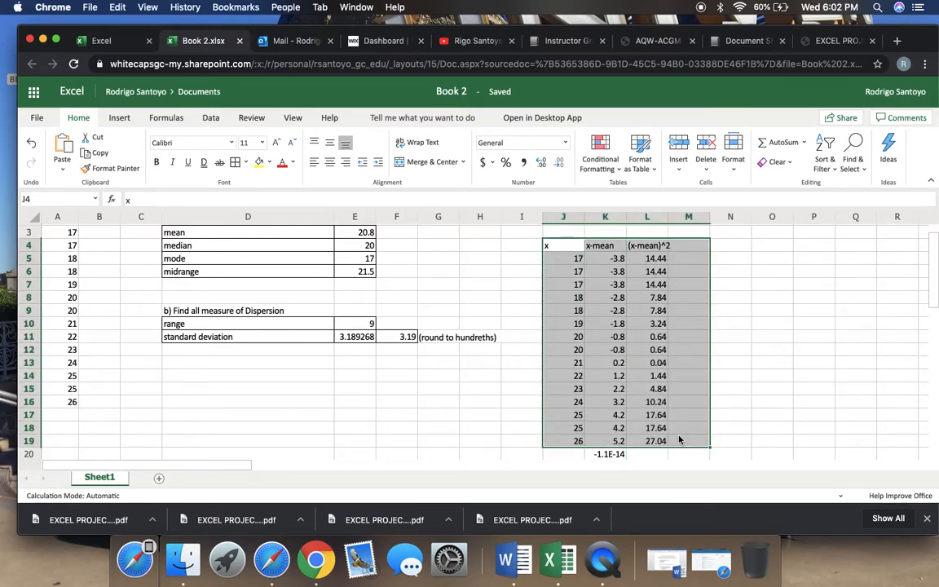
{"action": "left_click", "coordinate": [689, 415]}
{"action": "left_click_drag", "start_coordinate": [571, 246], "coordinate": [648, 441]}
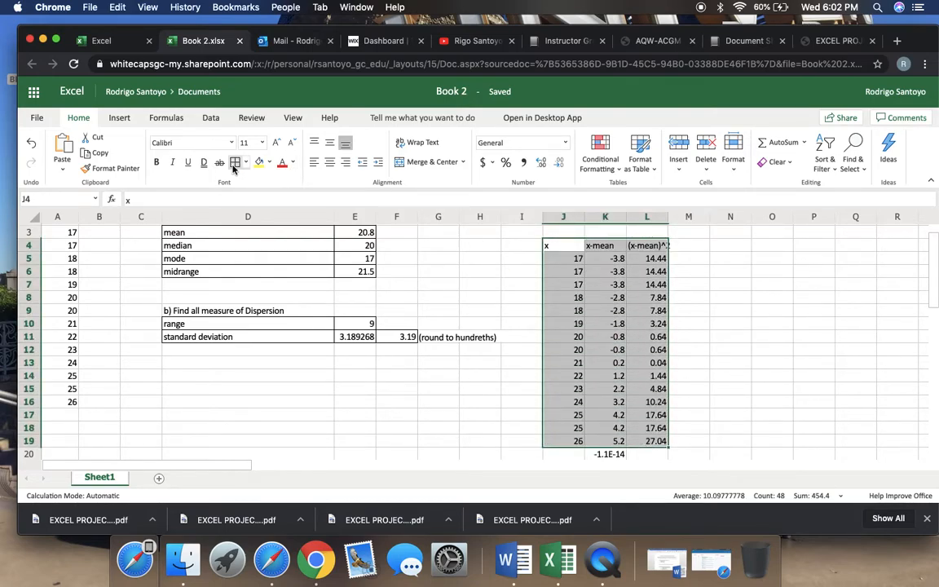
{"action": "left_click", "coordinate": [234, 163]}
{"action": "left_click", "coordinate": [731, 376]}
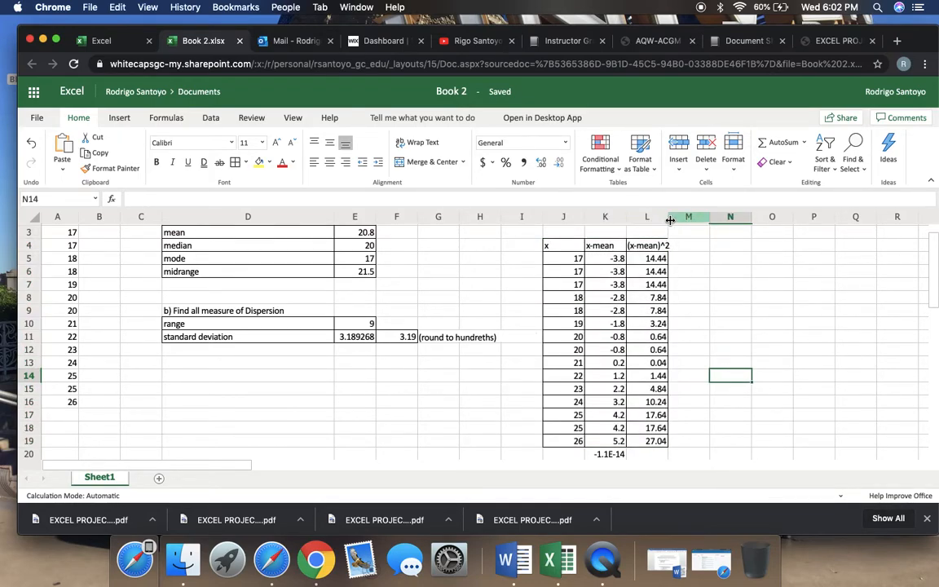
{"action": "left_click_drag", "start_coordinate": [670, 221], "coordinate": [679, 220]}
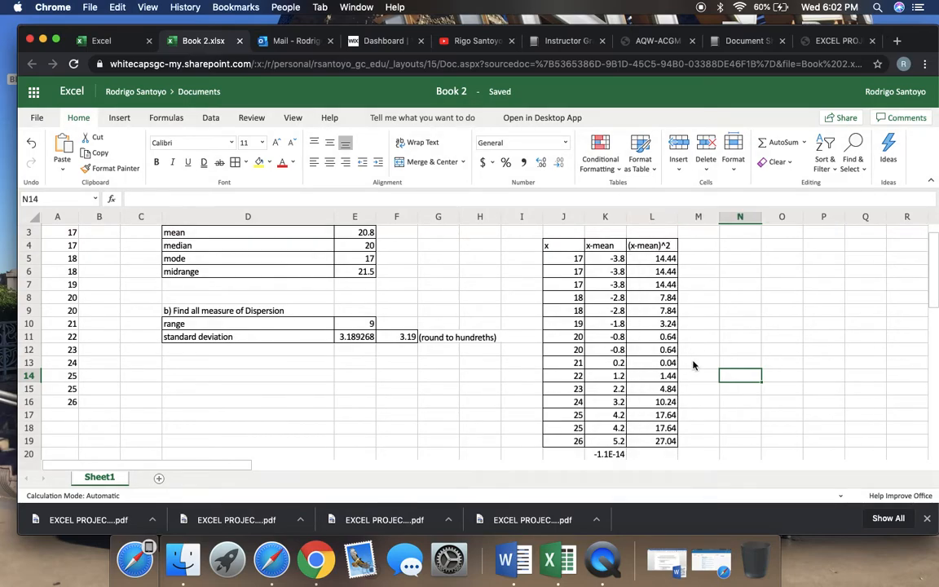
Total the squared deviations in L20 with =sum(L5:L19)
{"action": "left_click", "coordinate": [690, 457]}
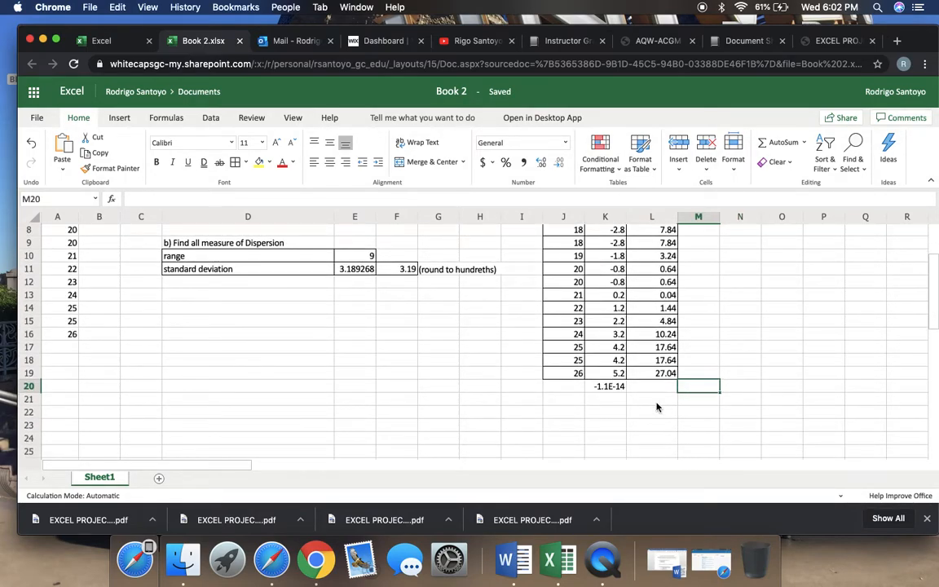
{"action": "left_click", "coordinate": [658, 391]}
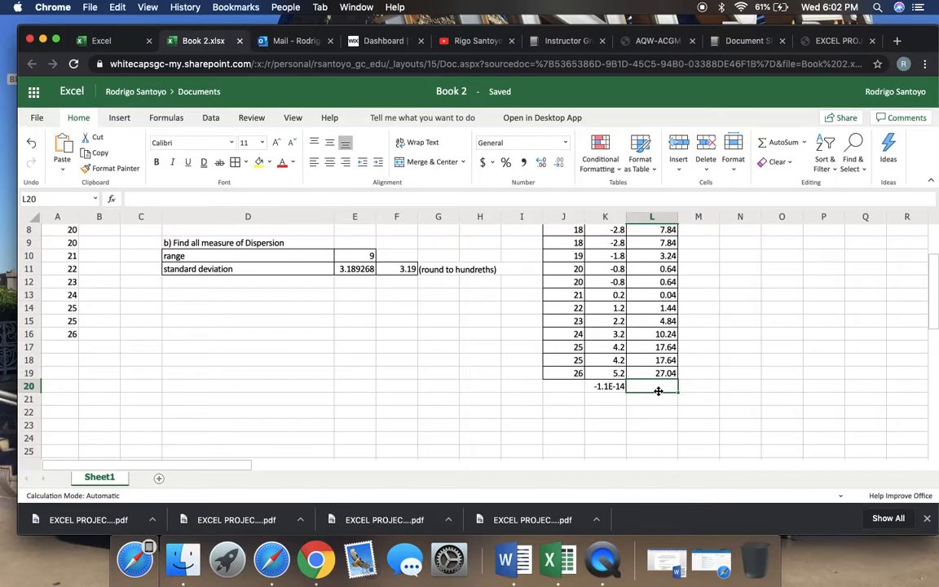
{"action": "scroll", "coordinate": [659, 391], "scroll_direction": "up", "scroll_amount": 5}
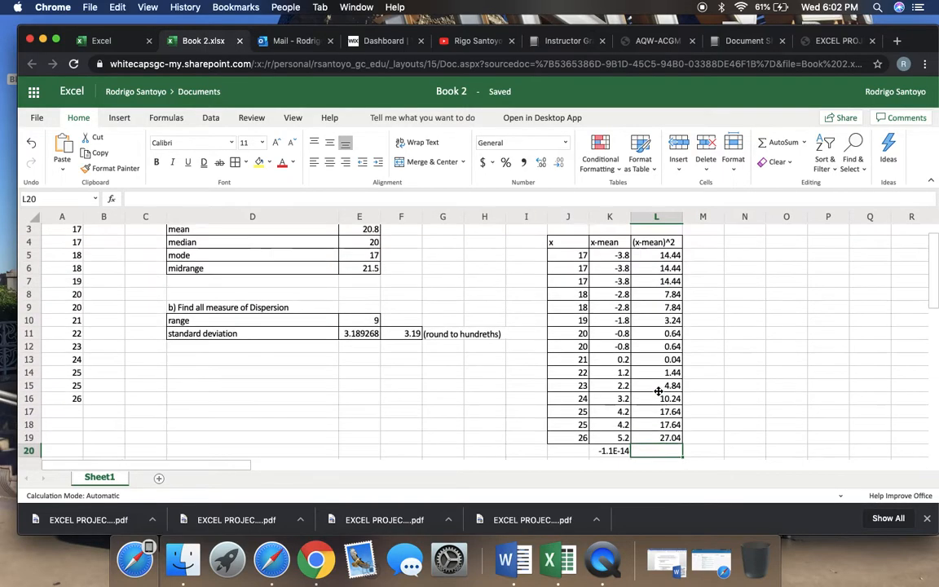
{"action": "scroll", "coordinate": [658, 391], "scroll_direction": "down", "scroll_amount": 2}
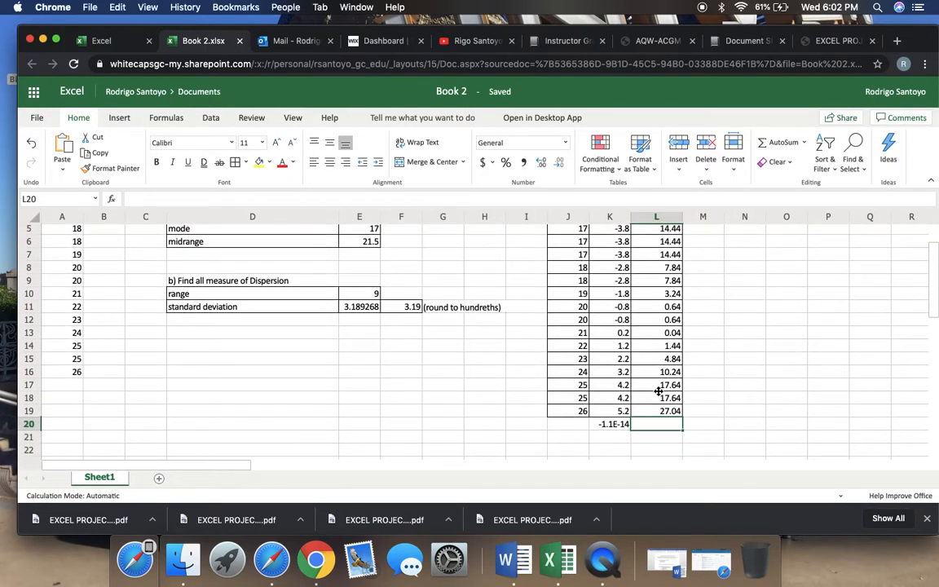
{"action": "type", "text": "=sum"}
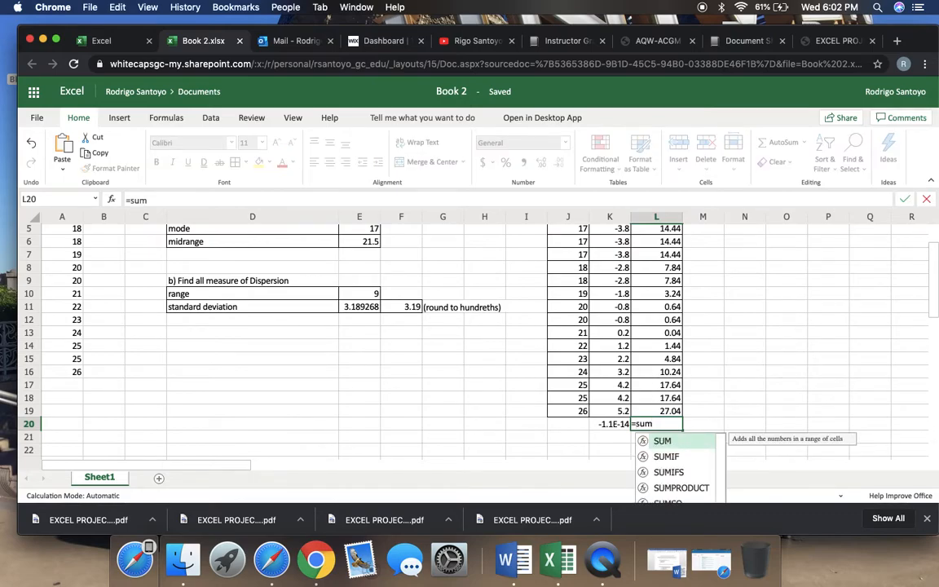
{"action": "type", "text": "("}
{"action": "scroll", "coordinate": [651, 319], "scroll_direction": "up", "scroll_amount": 3}
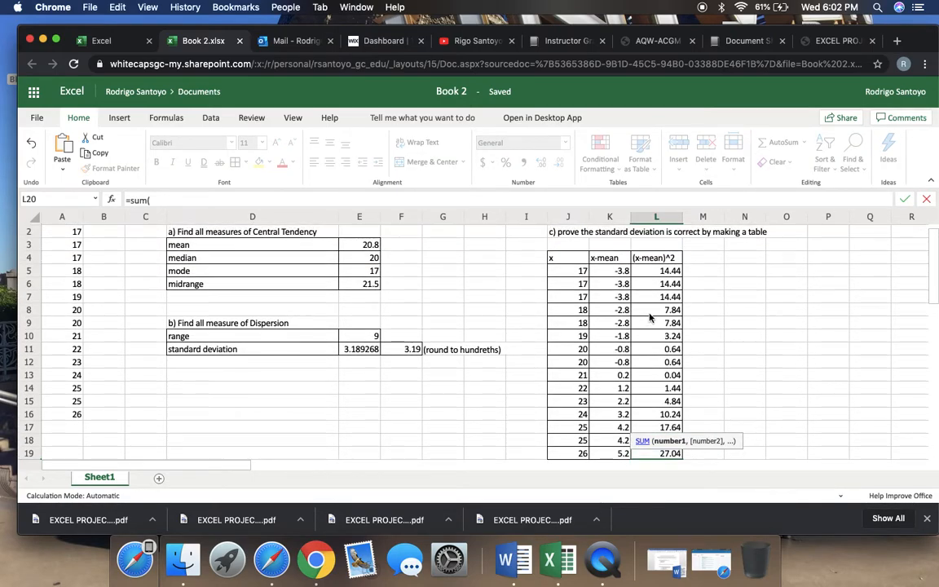
{"action": "left_click_drag", "start_coordinate": [650, 272], "coordinate": [657, 297]}
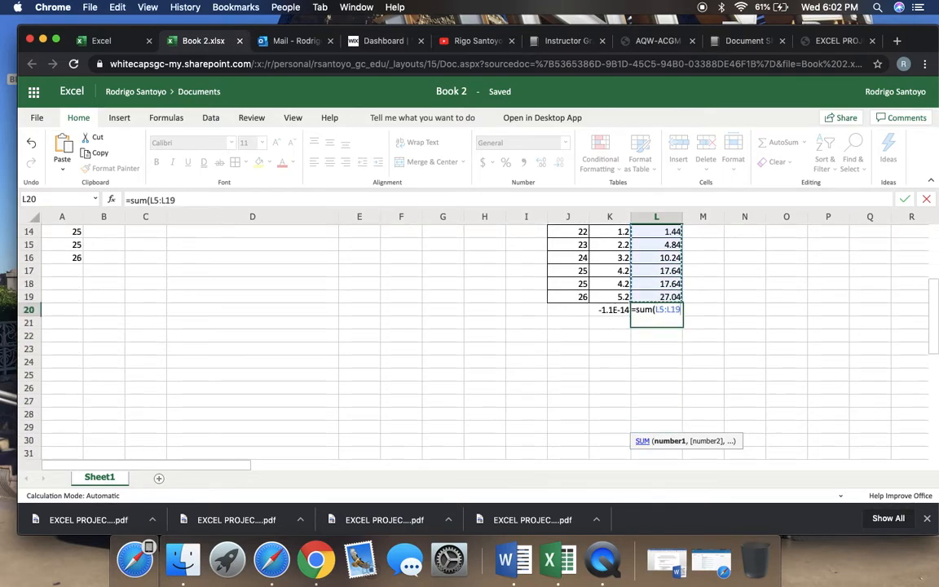
{"action": "key", "text": "Return"}
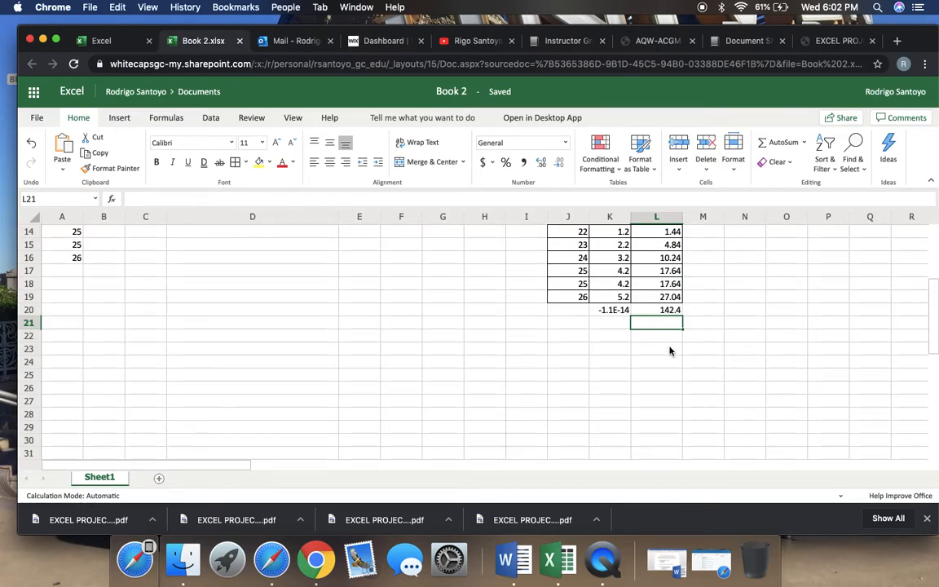
Label M21 as n-1, count the data values in A2:A16, and enter 14 in L21
{"action": "left_click", "coordinate": [708, 329]}
{"action": "type", "text": "n-1"}
{"action": "key", "text": "Return"}
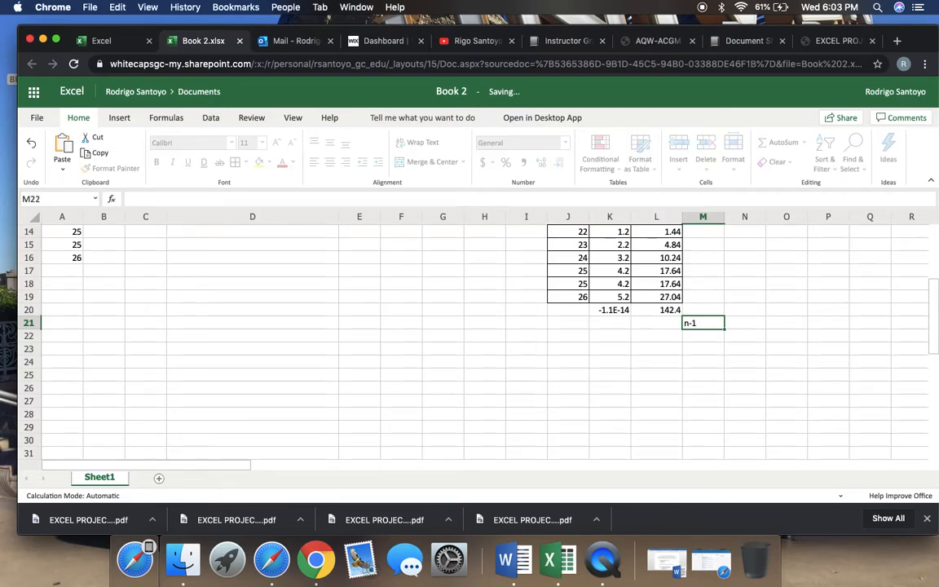
{"action": "scroll", "coordinate": [473, 342], "scroll_direction": "up", "scroll_amount": 5}
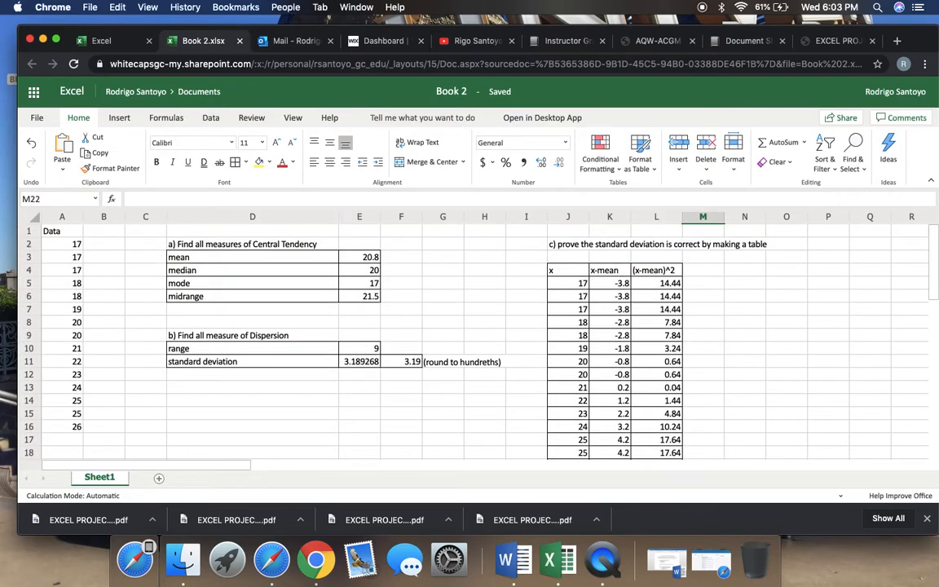
{"action": "left_click_drag", "start_coordinate": [73, 244], "coordinate": [72, 426]}
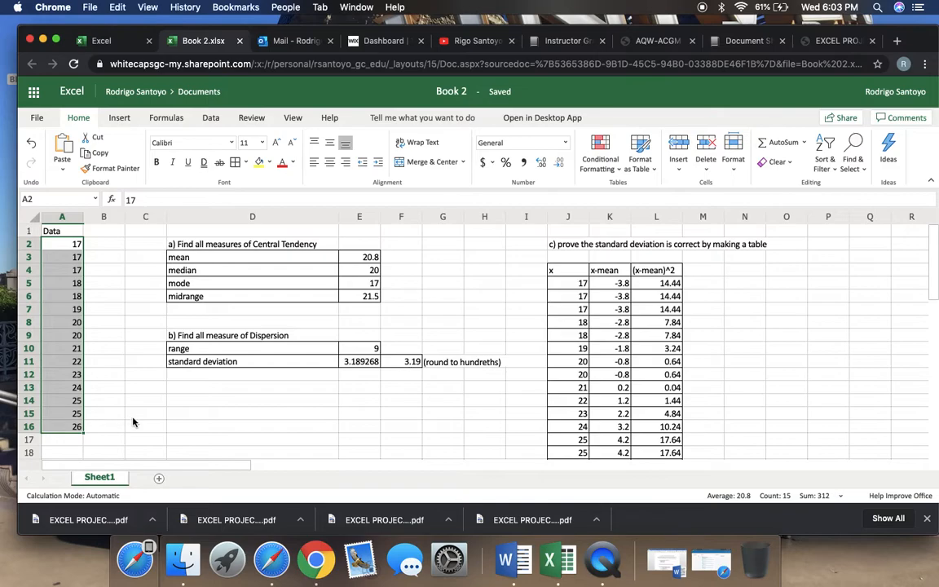
{"action": "scroll", "coordinate": [133, 422], "scroll_direction": "down", "scroll_amount": 5}
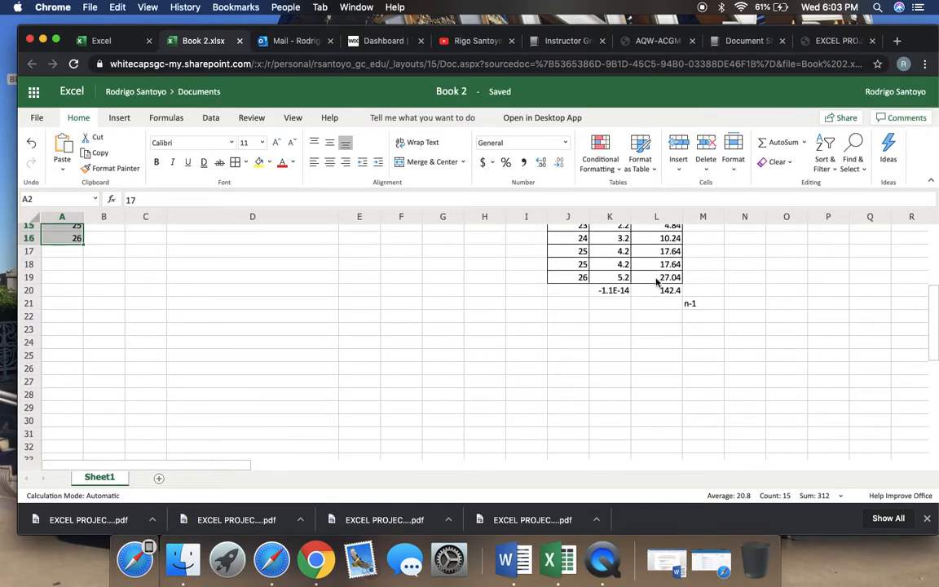
{"action": "left_click", "coordinate": [660, 305]}
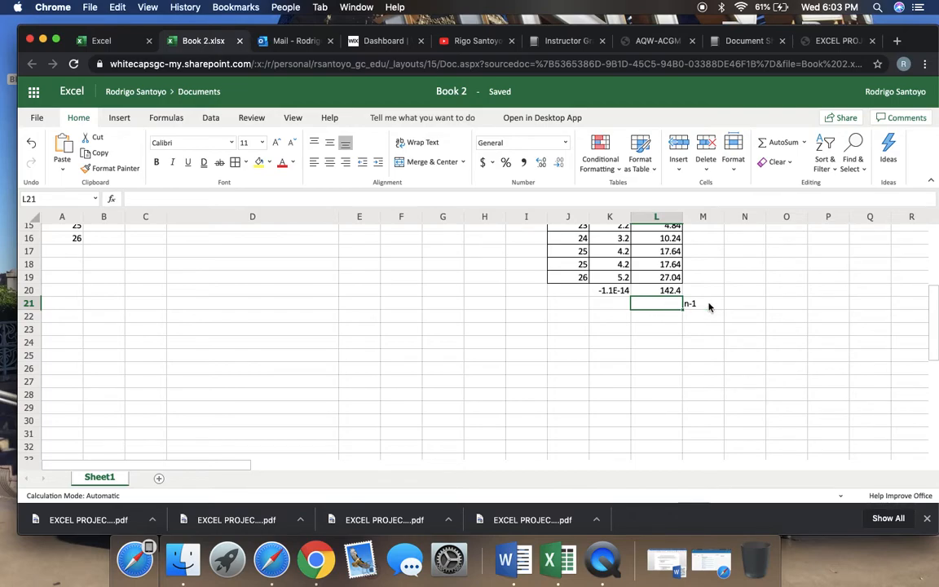
{"action": "type", "text": "14"}
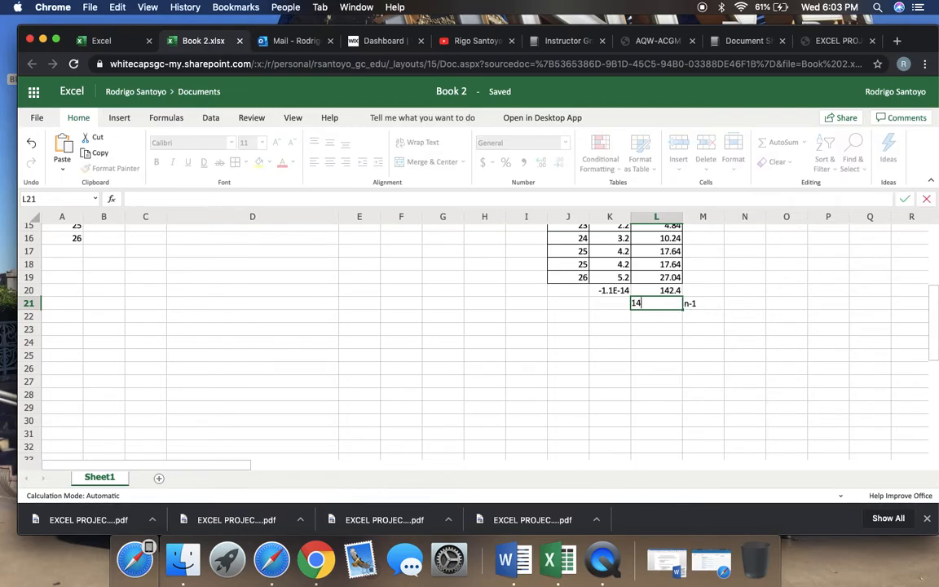
{"action": "key", "text": "Return"}
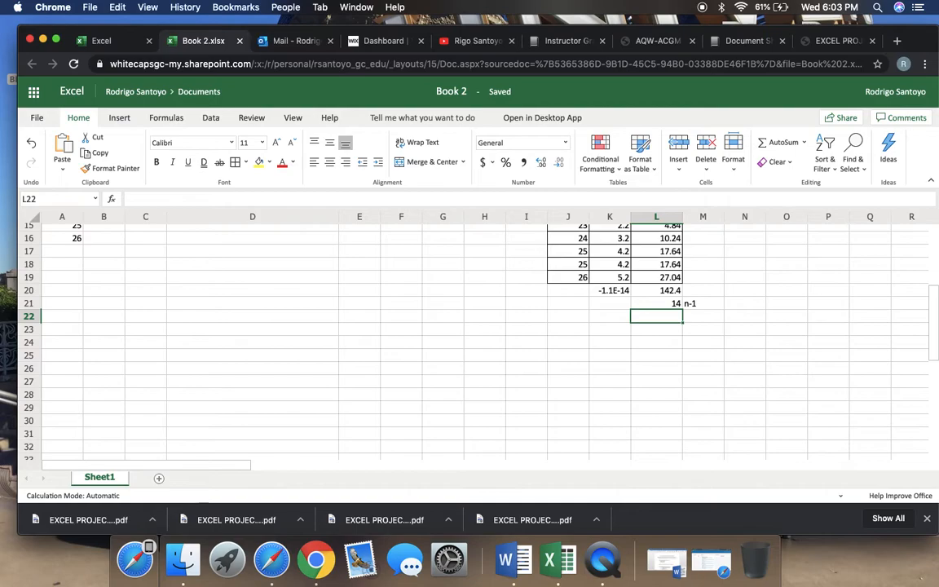
Enter the label "standard deviation" in M22 and add a border to cell L22
{"action": "key", "text": "Right"}
{"action": "type", "text": "sta"}
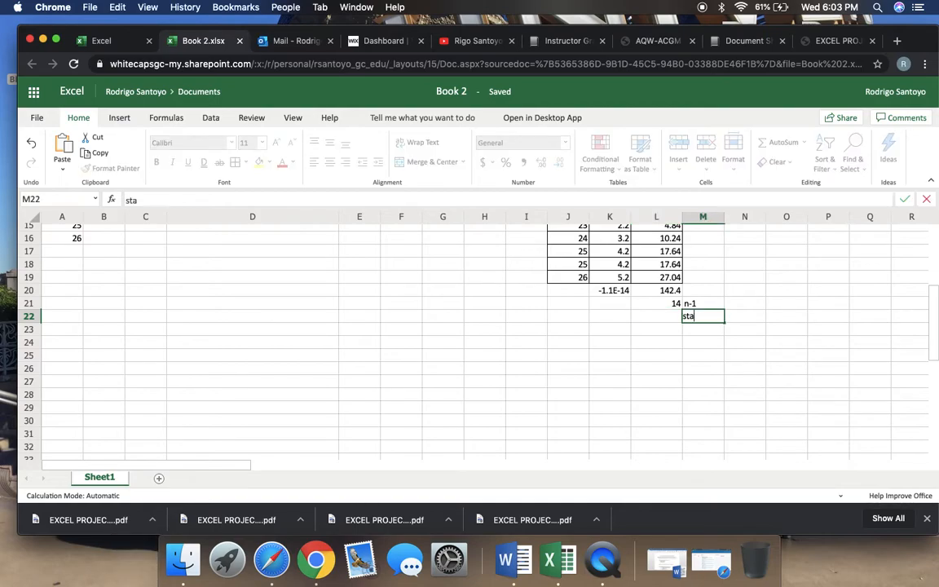
{"action": "type", "text": "ndard dev"}
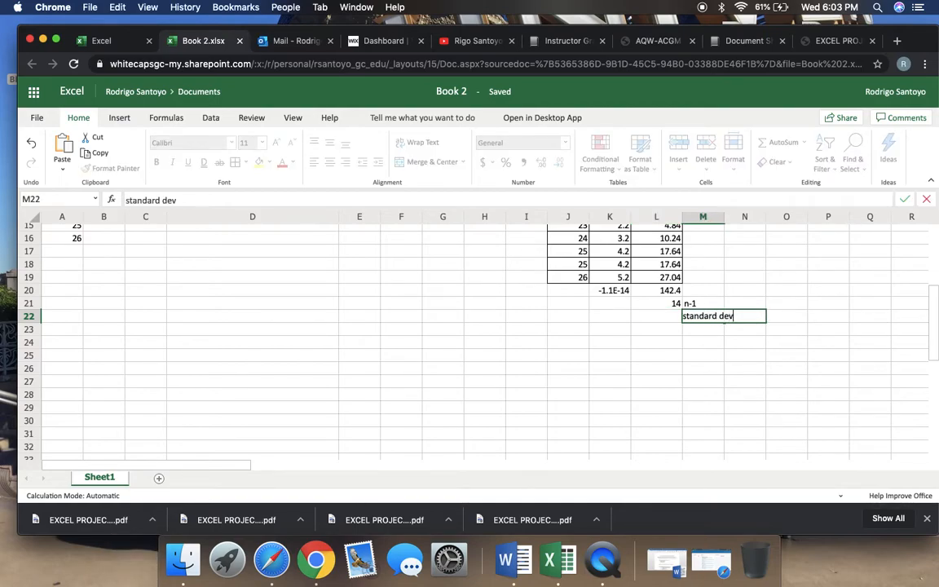
{"action": "type", "text": "iatoin"}
{"action": "key", "text": "BackSpace"}
{"action": "key", "text": "BackSpace"}
{"action": "type", "text": "ion"}
{"action": "scroll", "coordinate": [575, 327], "scroll_direction": "up", "scroll_amount": 2}
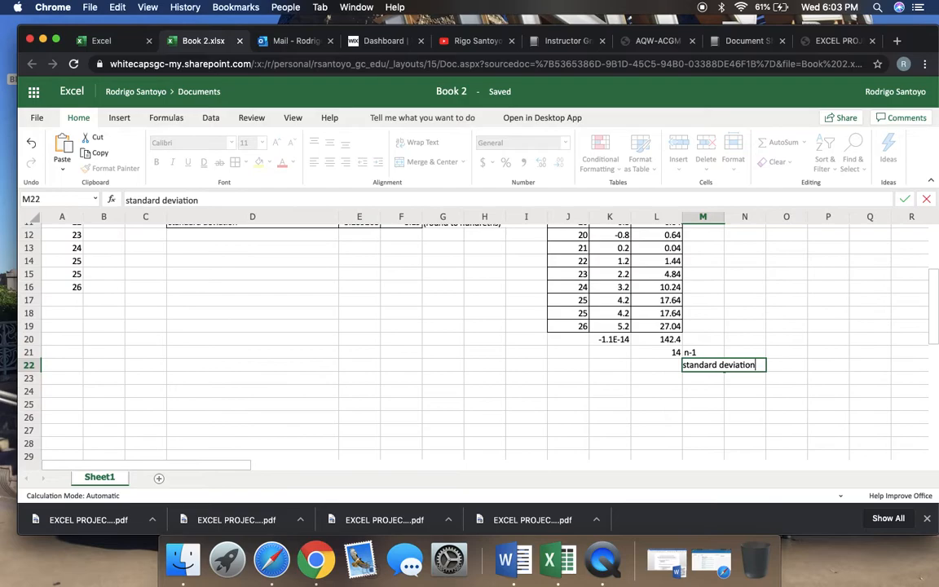
{"action": "left_click", "coordinate": [640, 367]}
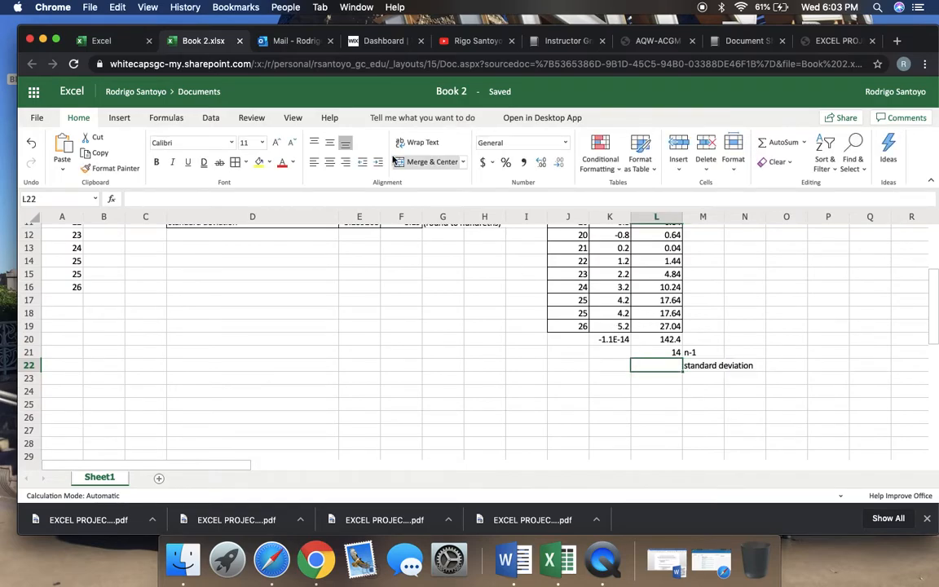
{"action": "scroll", "coordinate": [409, 428], "scroll_direction": "up", "scroll_amount": 3}
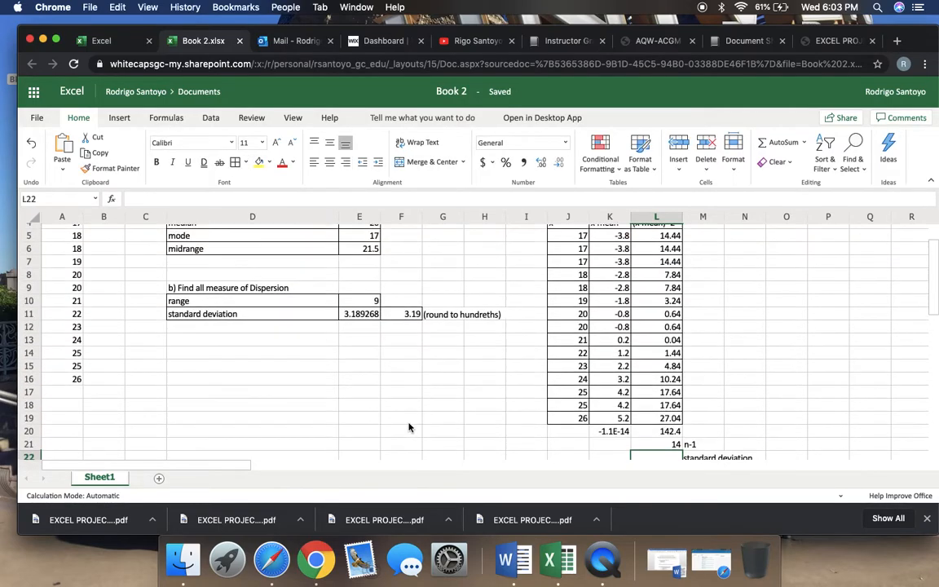
{"action": "left_click", "coordinate": [359, 291]}
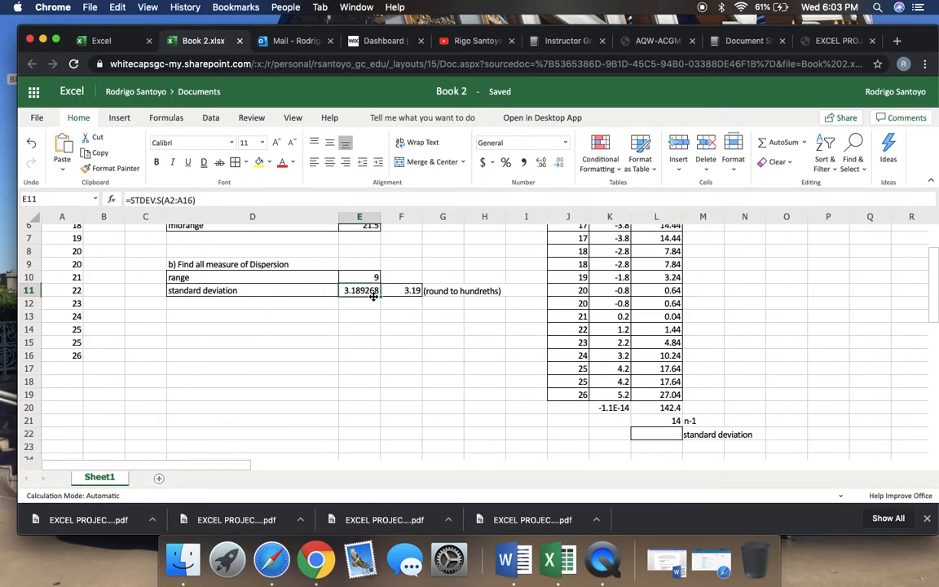
{"action": "left_click", "coordinate": [259, 162]}
{"action": "left_click", "coordinate": [31, 142]}
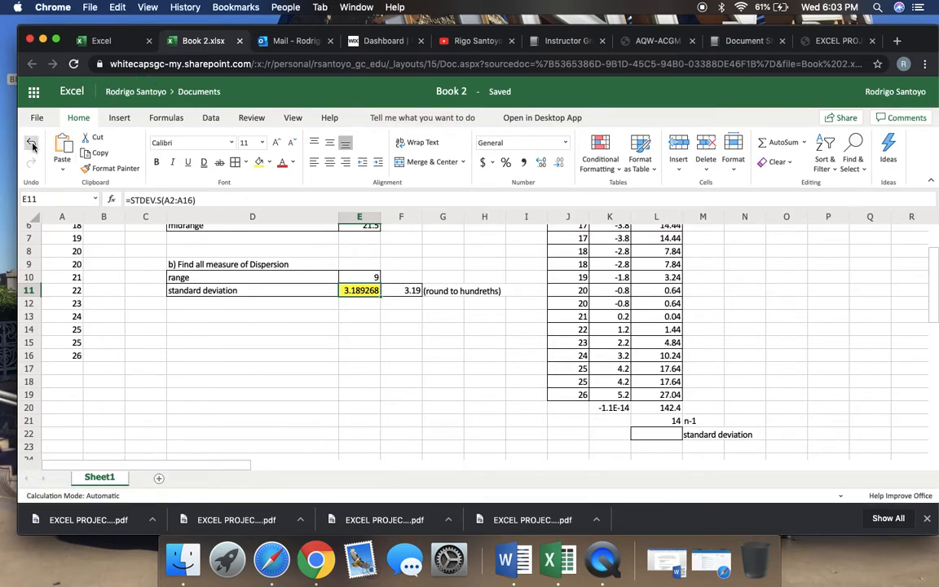
Calculate the standard deviation in L22 with =SQRT(L20/L21), and select E11 to compare it with the STDEV.S result
{"action": "left_click", "coordinate": [651, 437]}
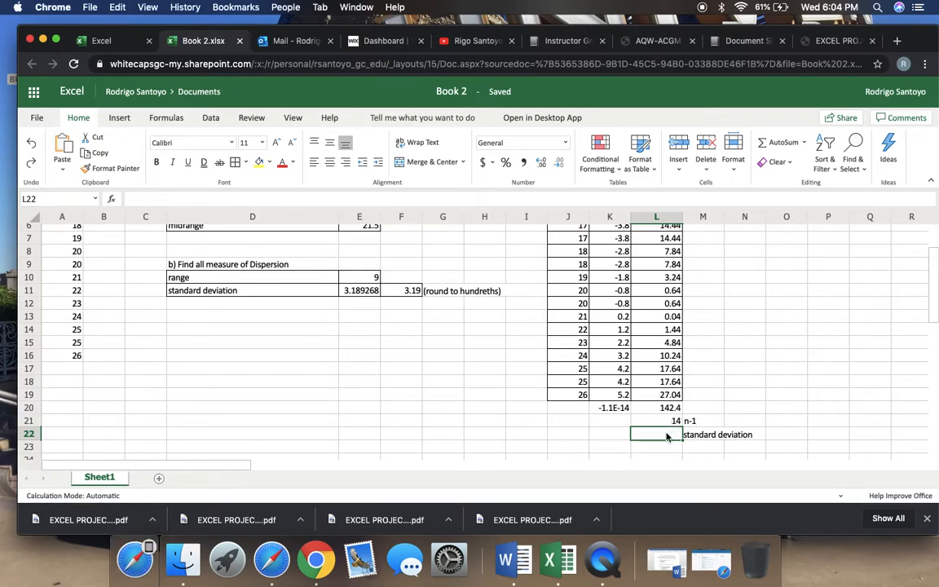
{"action": "type", "text": "="}
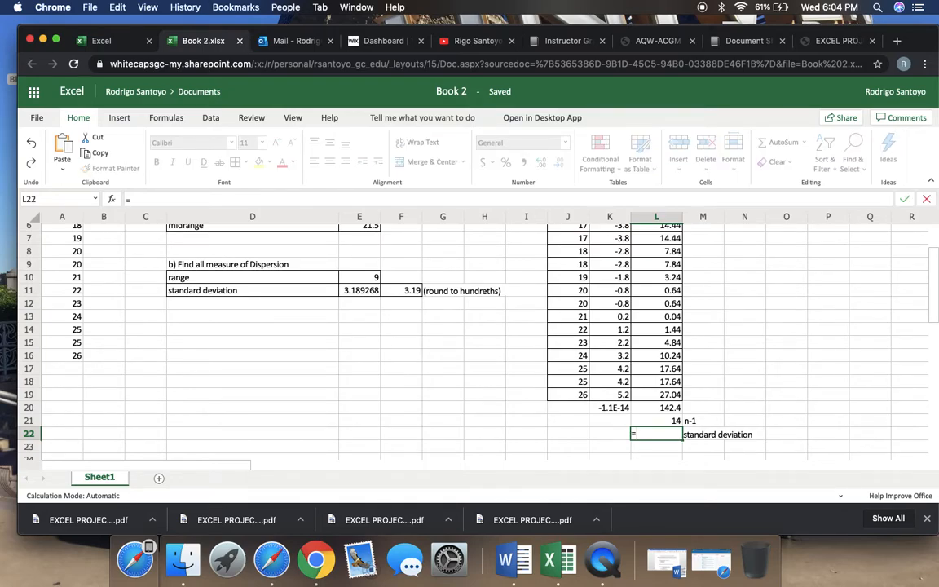
{"action": "type", "text": "sq"}
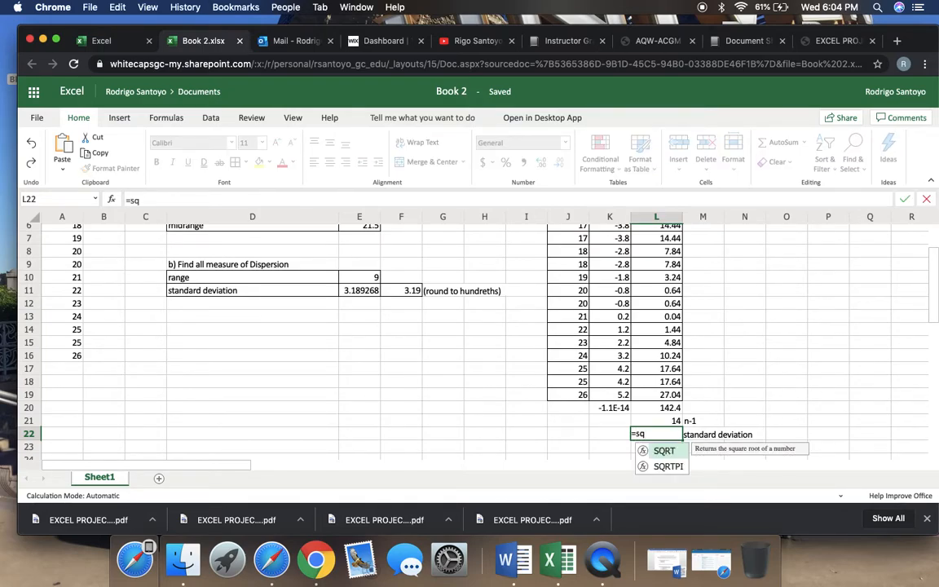
{"action": "left_click", "coordinate": [665, 452]}
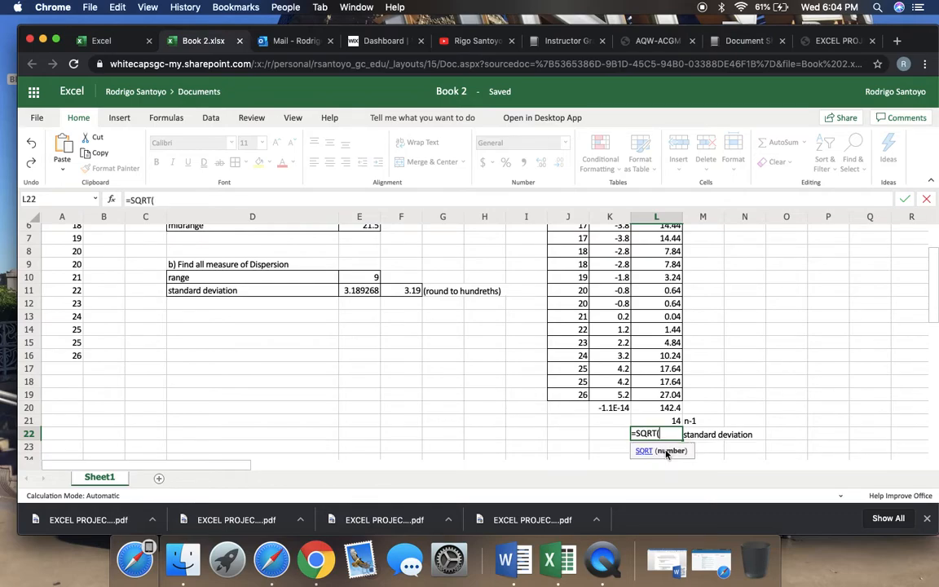
{"action": "left_click", "coordinate": [663, 407]}
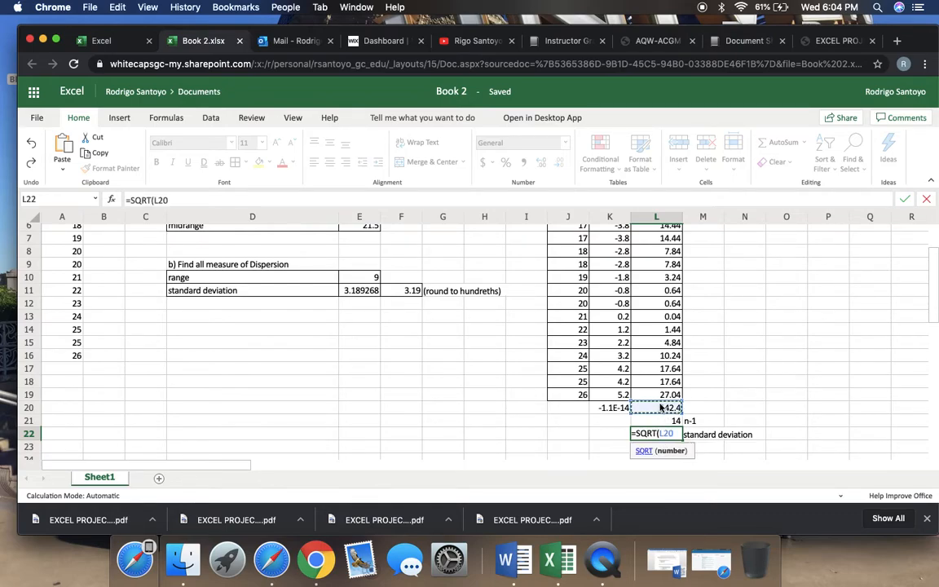
{"action": "type", "text": "/"}
{"action": "left_click", "coordinate": [657, 420]}
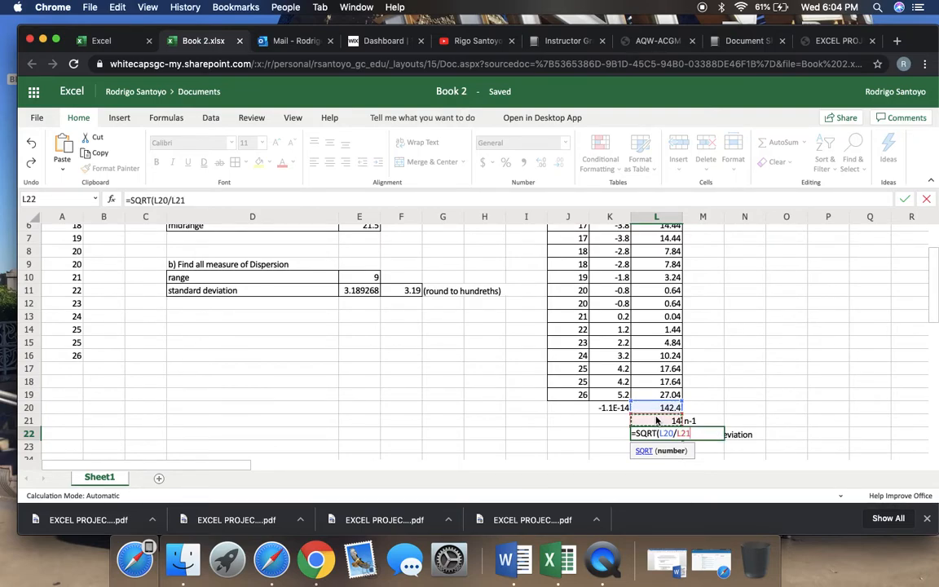
{"action": "key", "text": "Return"}
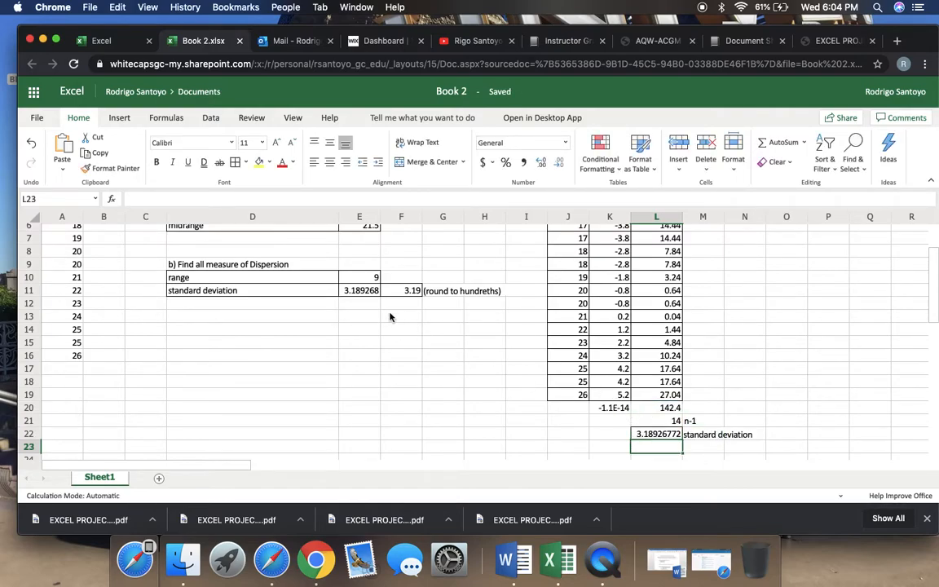
{"action": "left_click", "coordinate": [365, 297]}
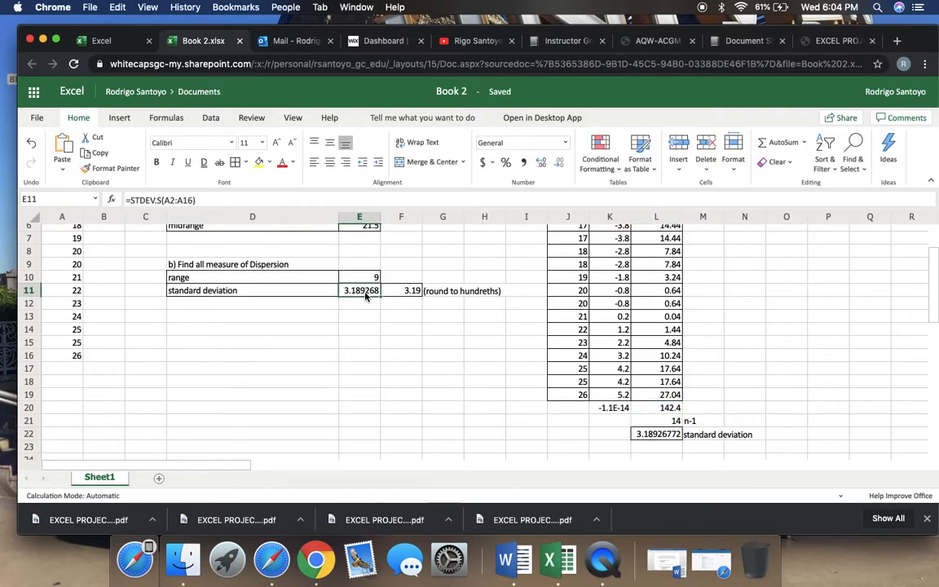
Highlight both standard deviation results, cells E11 and L22, with a yellow fill
{"action": "left_click", "coordinate": [260, 162]}
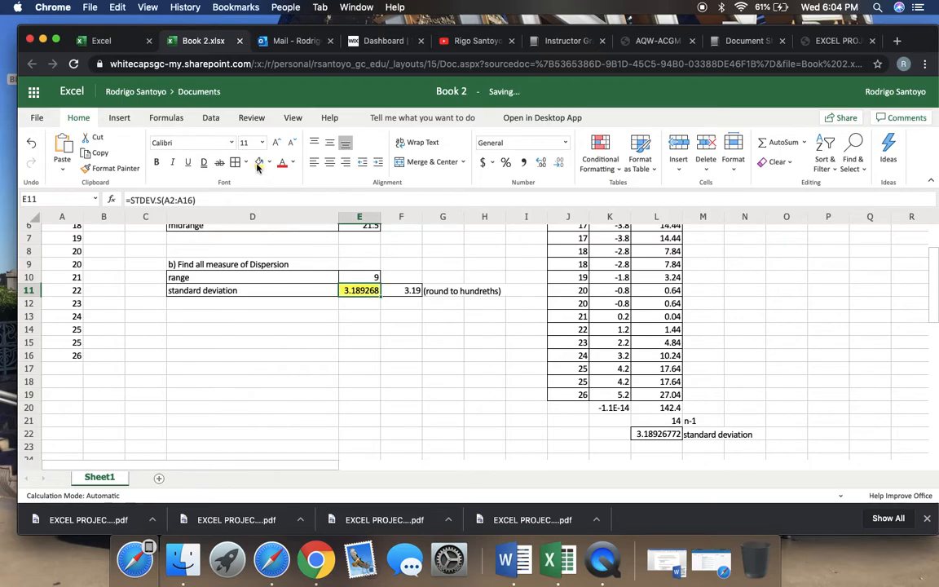
{"action": "left_click", "coordinate": [640, 434]}
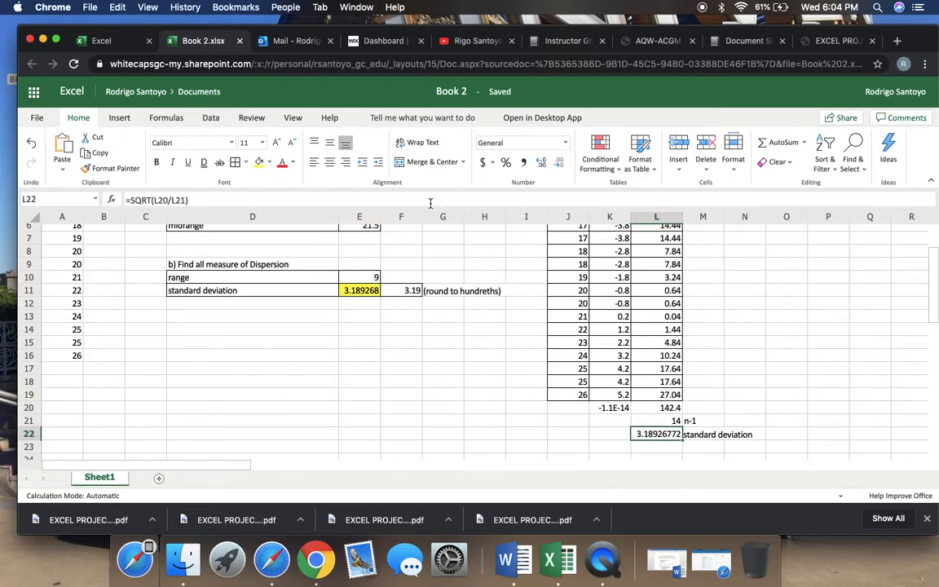
{"action": "left_click", "coordinate": [260, 166]}
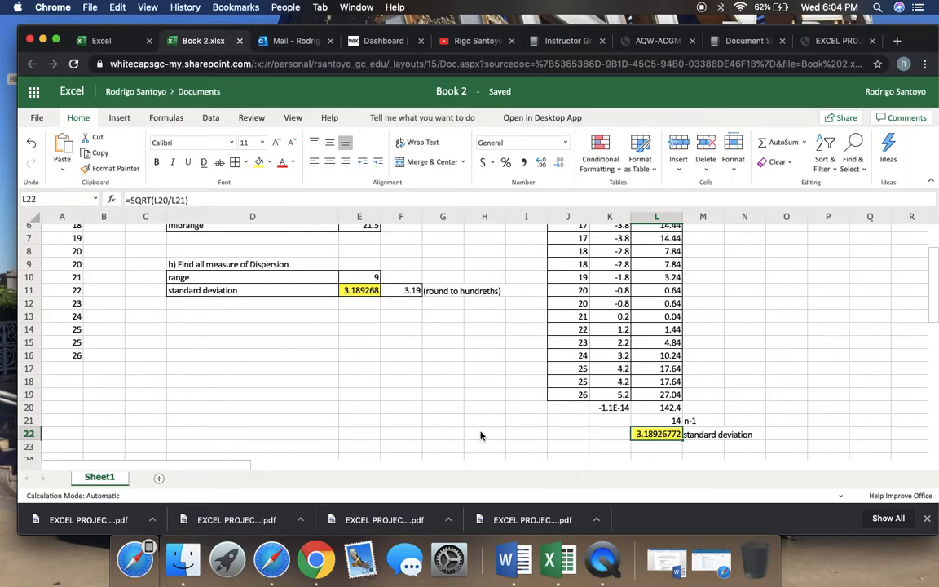
Review the central tendency and dispersion results in C1:F13 and the squared-deviation proof table in columns I to M
{"action": "scroll", "coordinate": [481, 436], "scroll_direction": "up", "scroll_amount": 5}
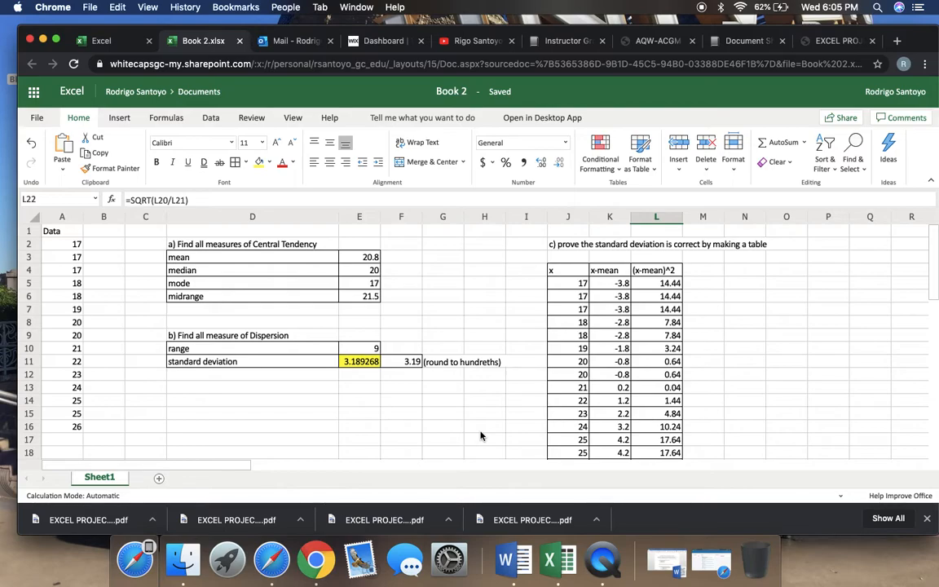
{"action": "left_click", "coordinate": [443, 297]}
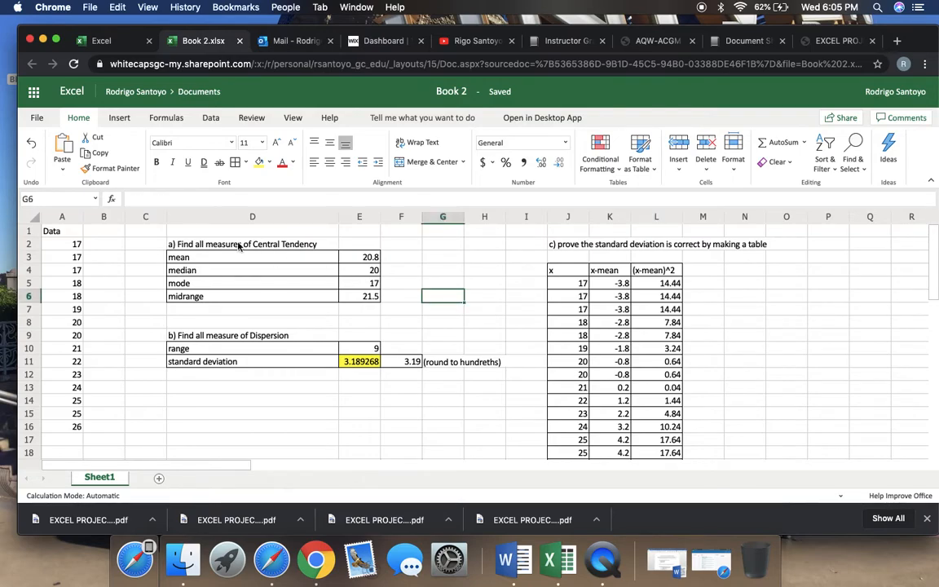
{"action": "left_click", "coordinate": [163, 234]}
{"action": "left_click_drag", "start_coordinate": [166, 236], "coordinate": [423, 386]}
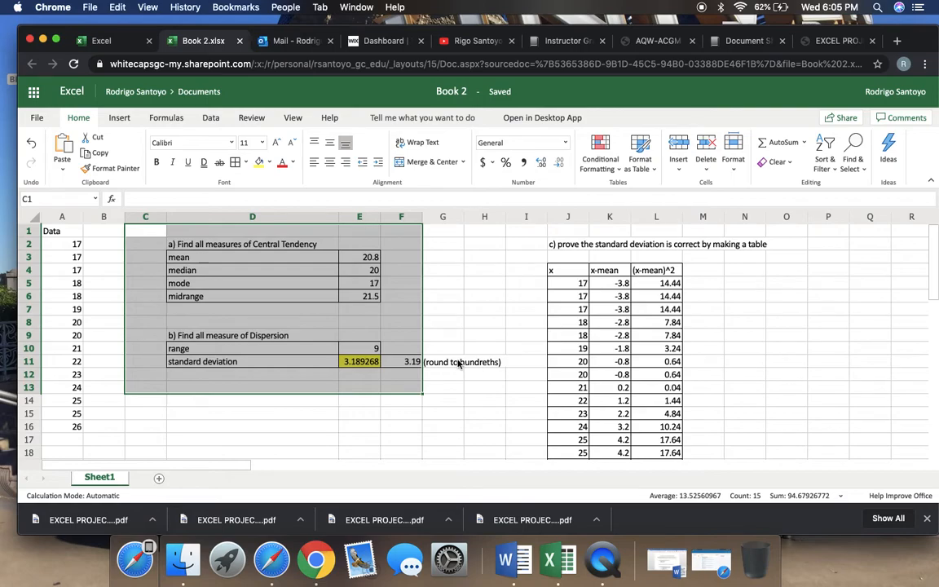
{"action": "left_click", "coordinate": [479, 324]}
{"action": "scroll", "coordinate": [479, 325], "scroll_direction": "down", "scroll_amount": 2}
{"action": "left_click", "coordinate": [478, 325]}
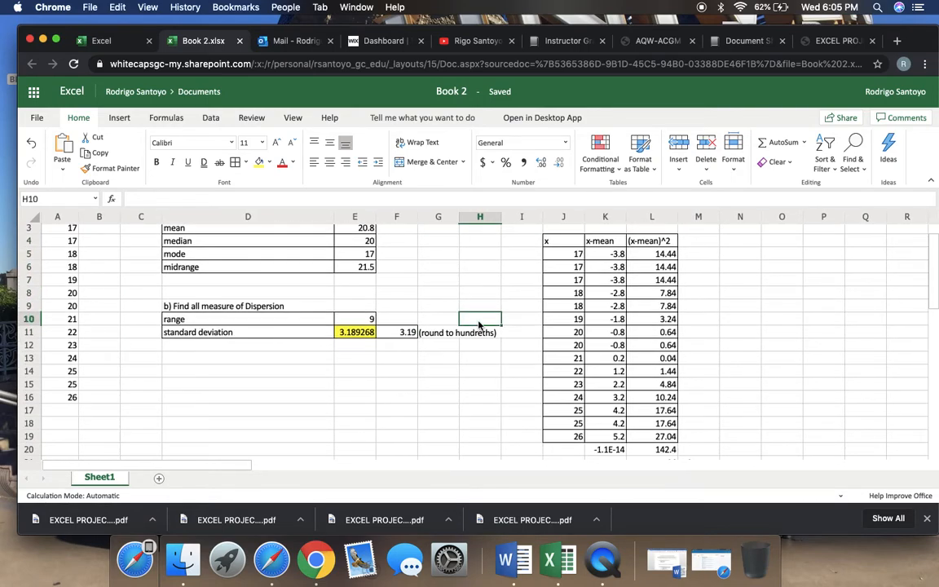
{"action": "scroll", "coordinate": [479, 325], "scroll_direction": "up", "scroll_amount": 2}
{"action": "left_click_drag", "start_coordinate": [526, 253], "coordinate": [698, 319]}
{"action": "scroll", "coordinate": [698, 320], "scroll_direction": "up", "scroll_amount": 6}
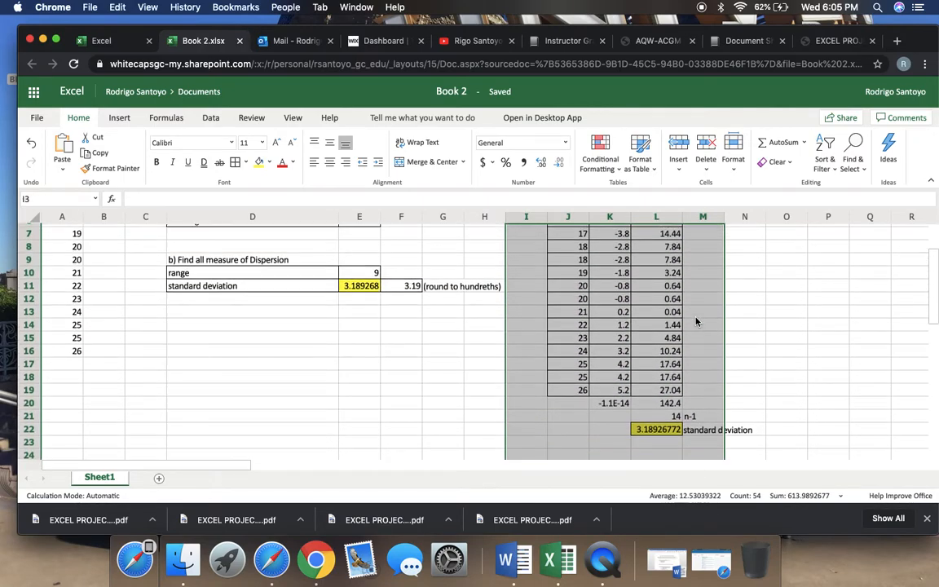
{"action": "scroll", "coordinate": [697, 322], "scroll_direction": "up", "scroll_amount": 3}
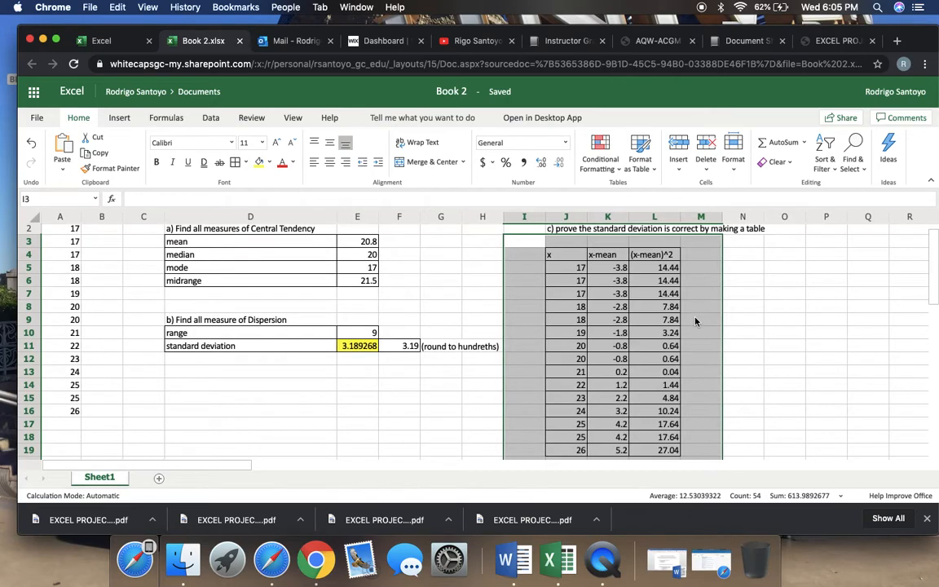
{"action": "left_click", "coordinate": [355, 381]}
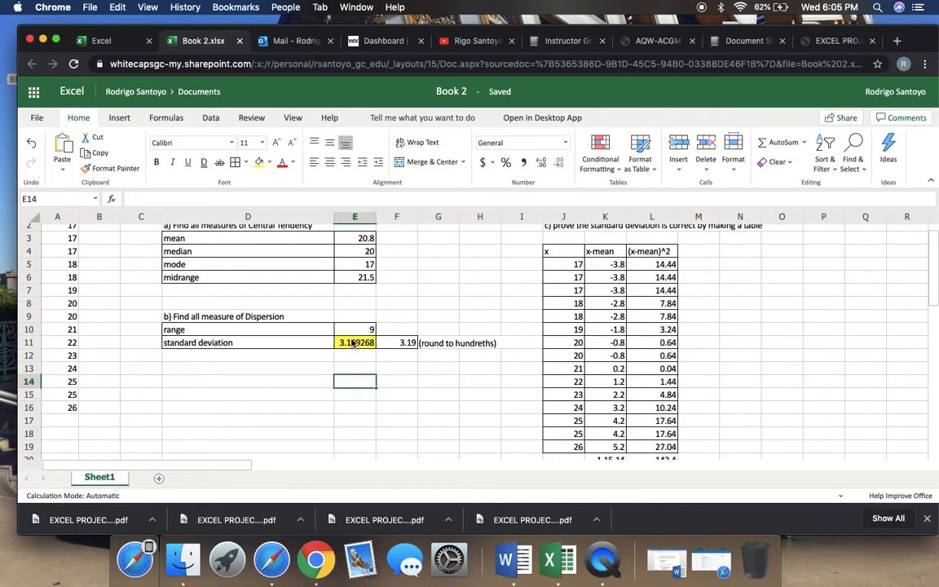